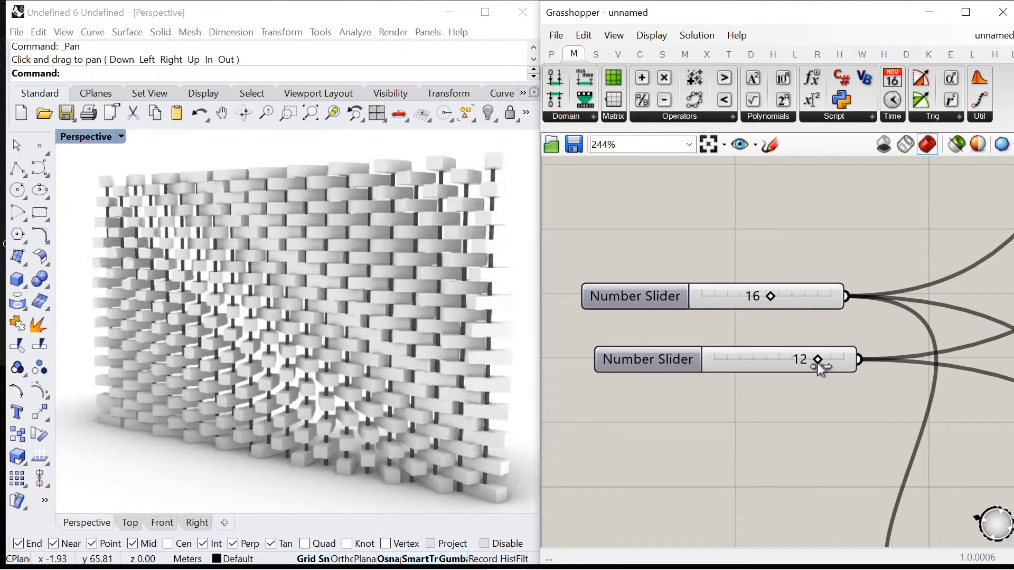
Step: Try other values on the upper number slider of the finished definition and inspect the brick wall from different angles
drag(770, 297, 814, 296)
right_drag(264, 489, 412, 470)
drag(817, 296, 866, 309)
right_drag(380, 338, 336, 374)
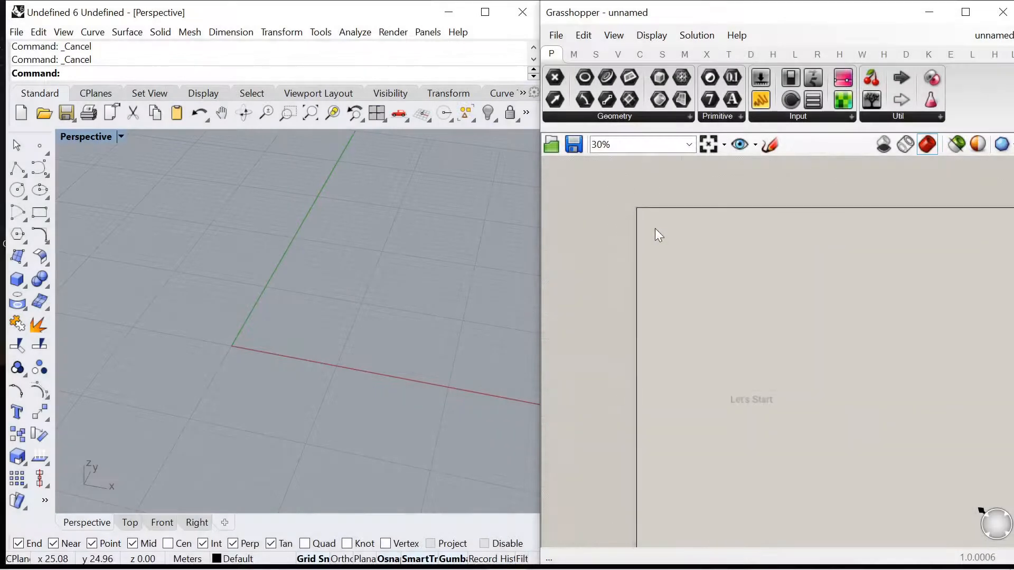
Step: Add a Point parameter to the empty canvas and set it to a single point at the world origin
double_click(748, 273)
text(point)
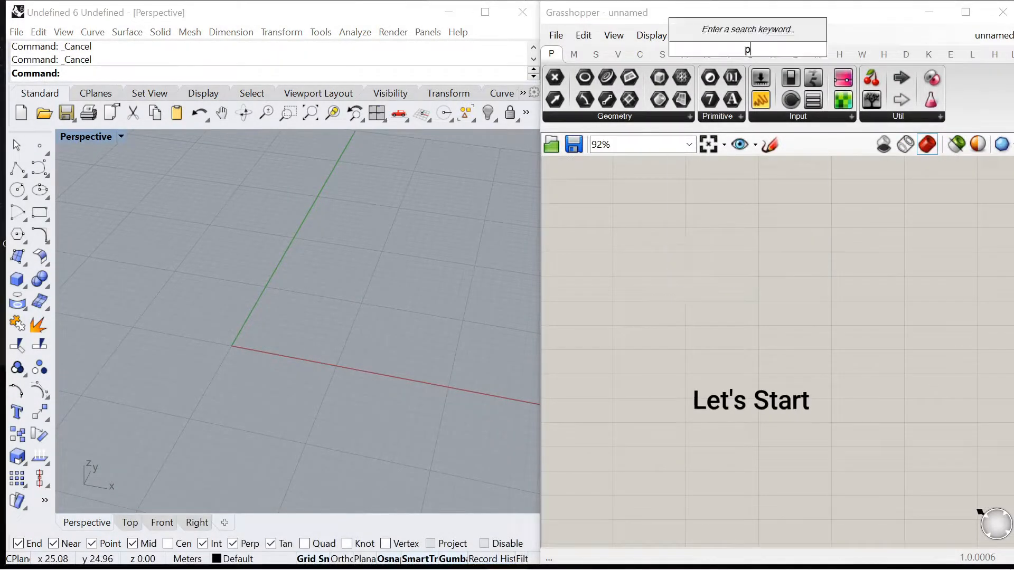
key(Return)
right_click(751, 280)
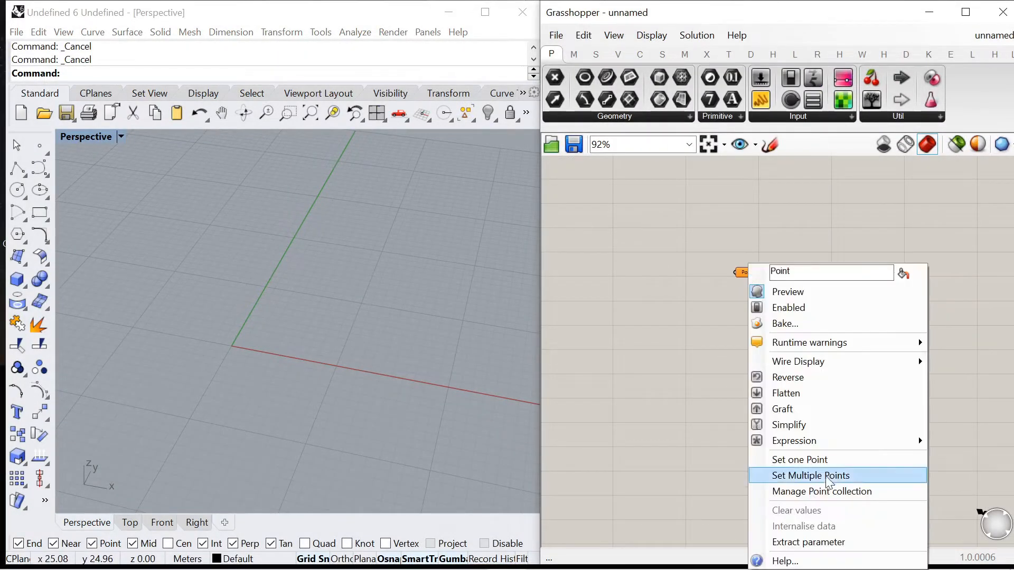
click(813, 458)
click(232, 341)
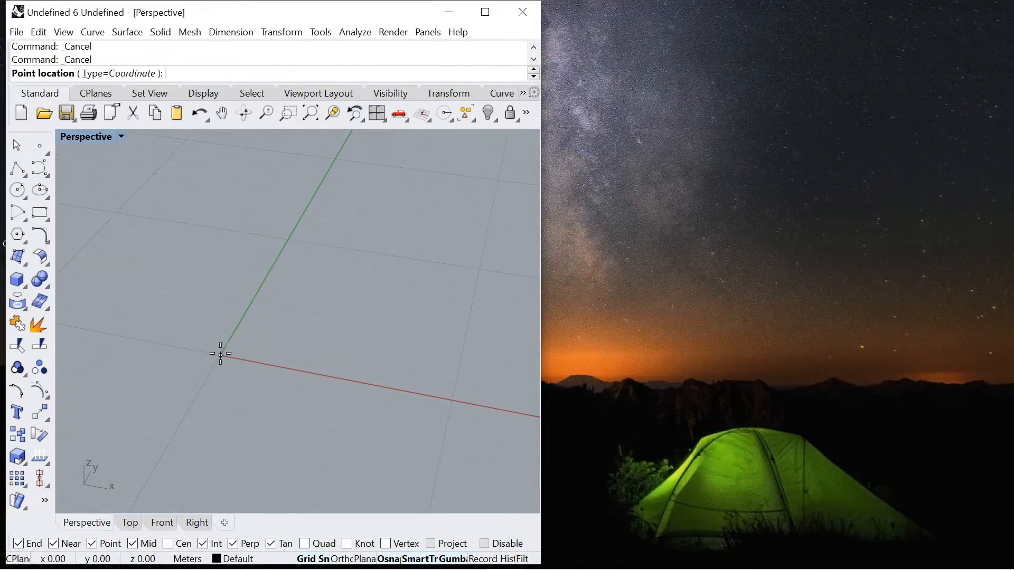
right_click(664, 296)
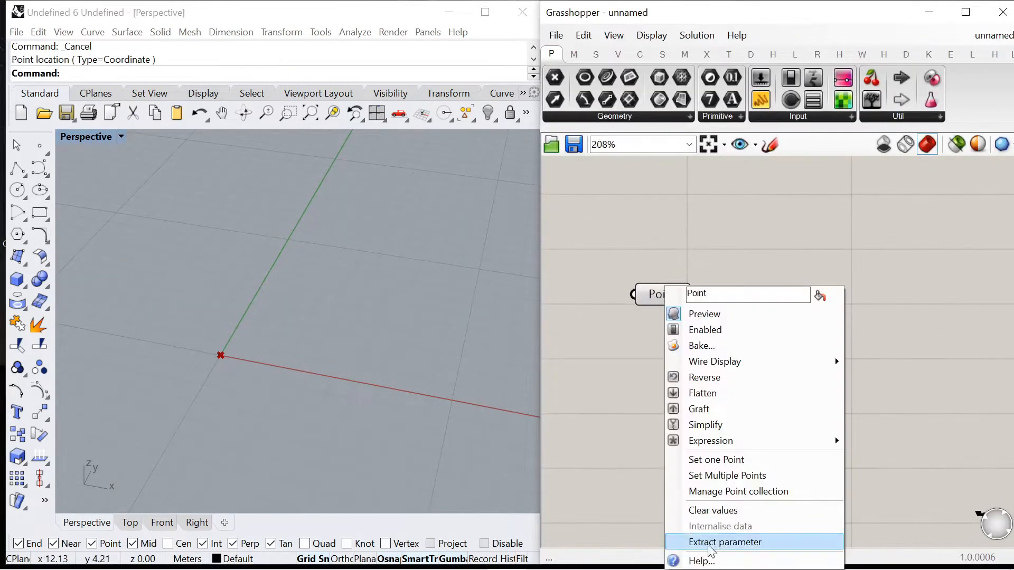
click(718, 250)
Step: Add a Move component and feed the Point parameter into its Geometry input
double_click(717, 250)
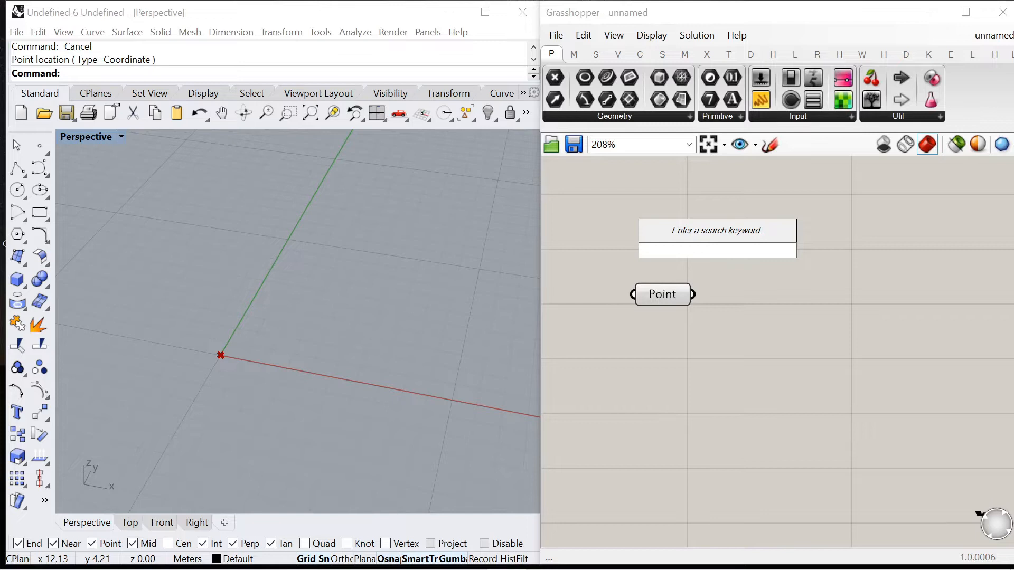
text(move)
click(689, 233)
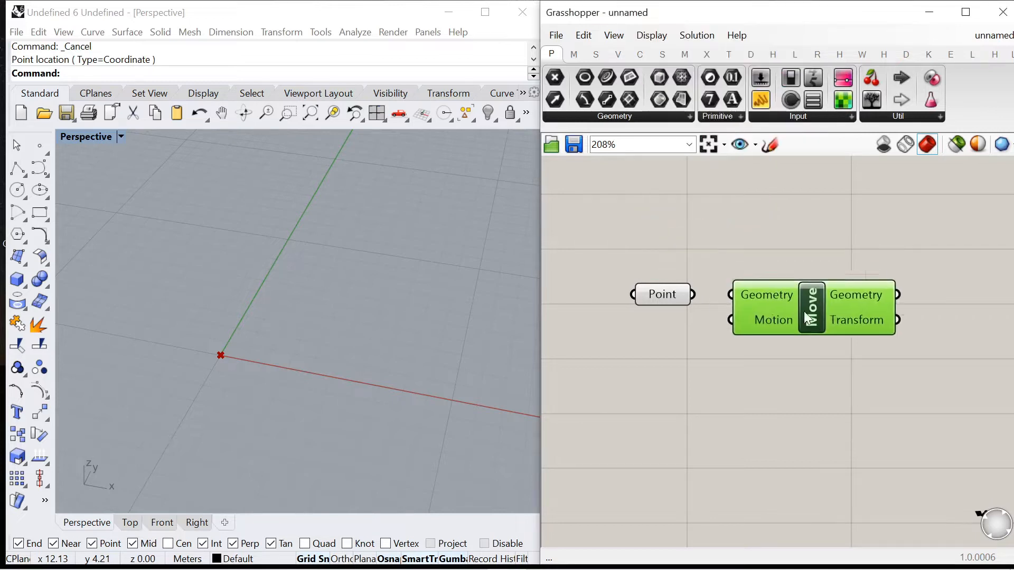
Step: Add a Unit Z vector and connect it to the Move component's Motion input
double_click(716, 378)
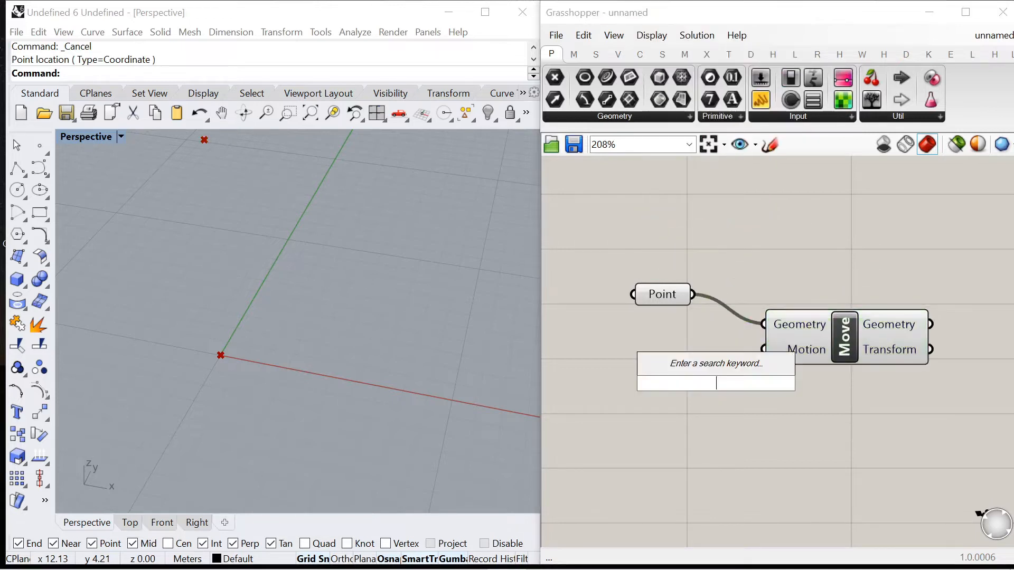
text(unit z)
click(677, 364)
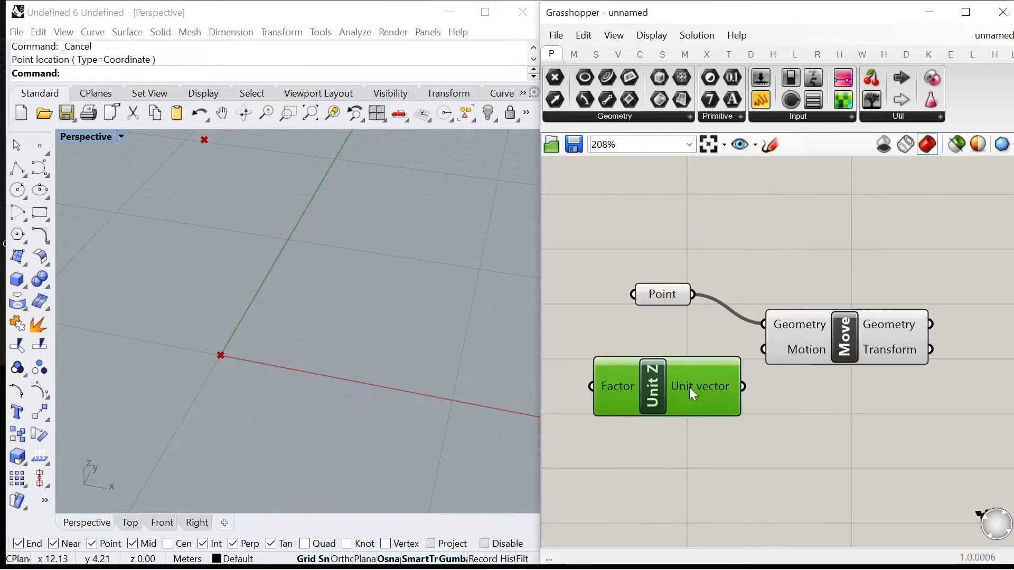
drag(733, 381, 763, 349)
scroll(764, 349, down, 3)
scroll(769, 350, up, 2)
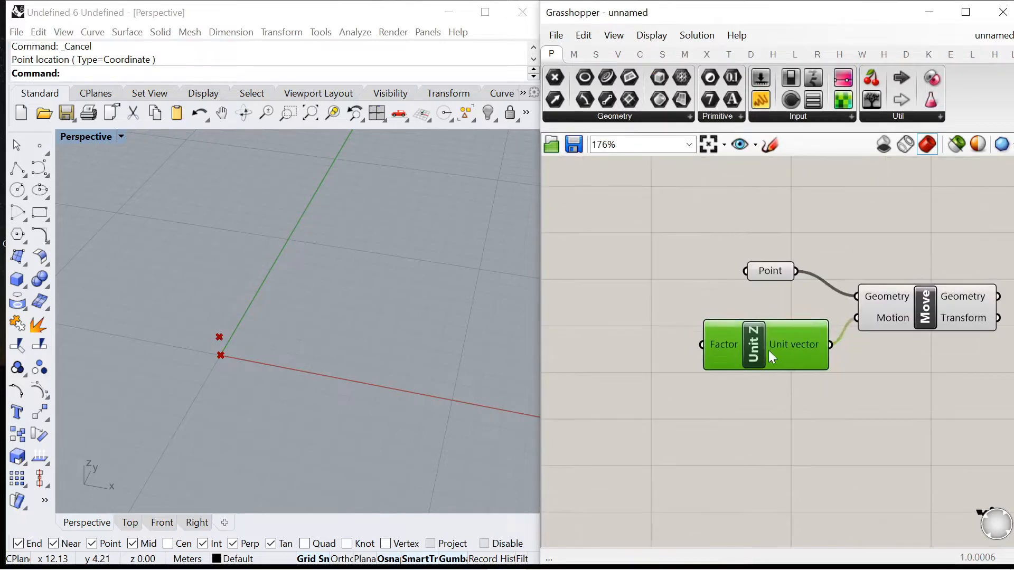
Step: Add a number slider starting at 0 and connect it to the Factor input of Unit Z
double_click(621, 385)
text(0)
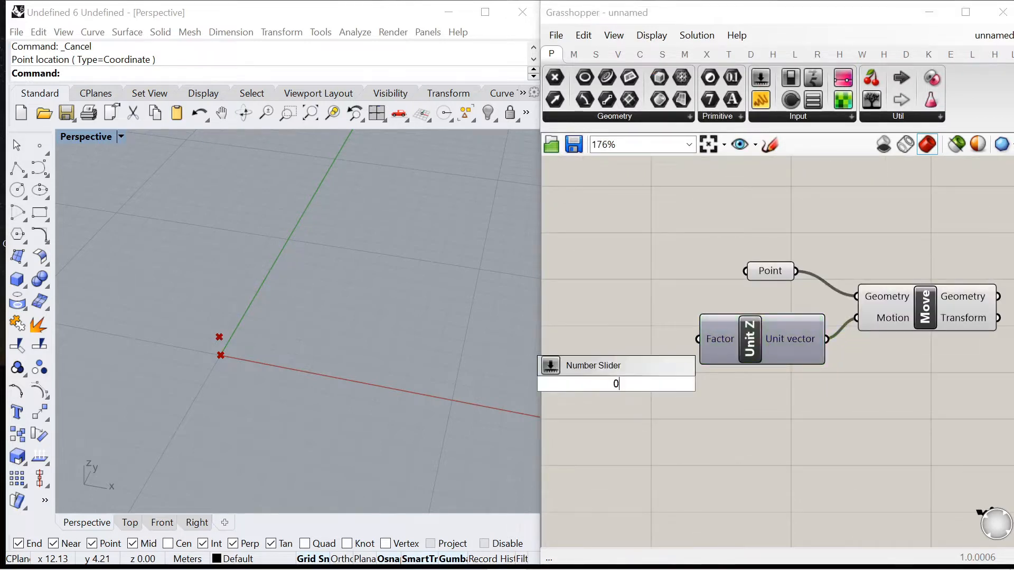
key(Return)
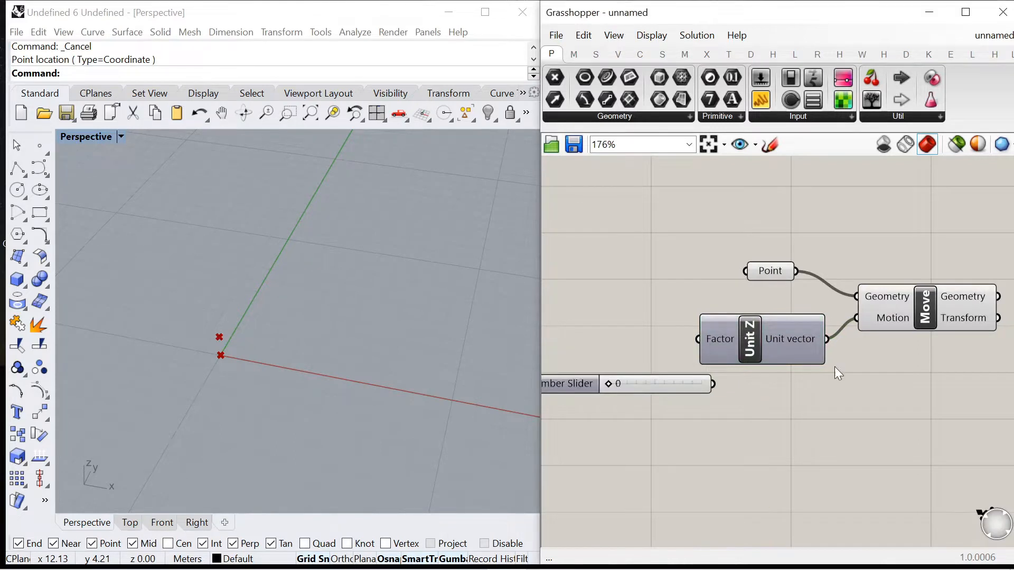
scroll(687, 388, up, 2)
drag(630, 321, 626, 316)
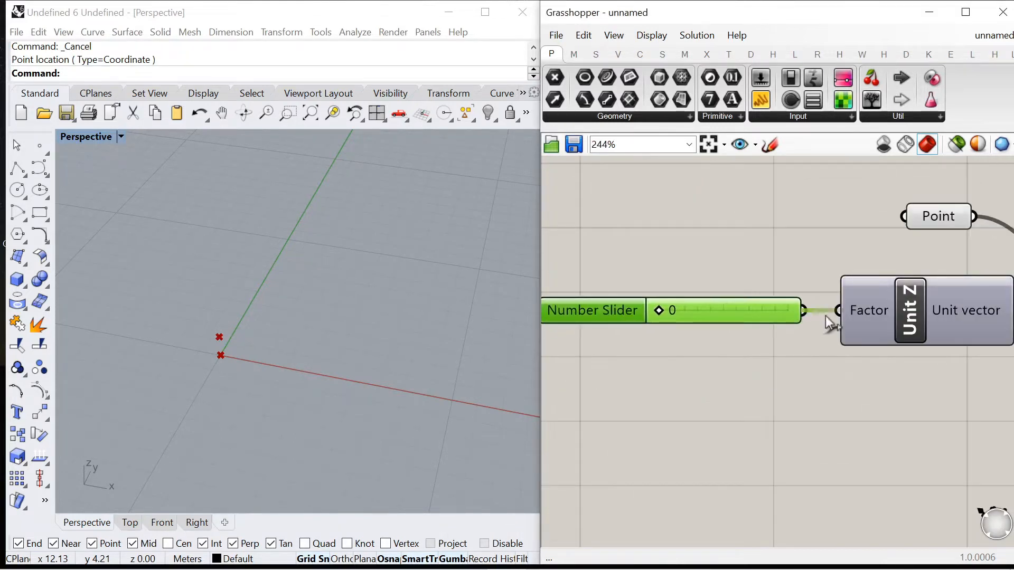
Step: Set the Unit Z factor slider to 15
drag(727, 323, 755, 328)
scroll(261, 375, down, 2)
right_drag(261, 375, 303, 333)
scroll(661, 288, down, 4)
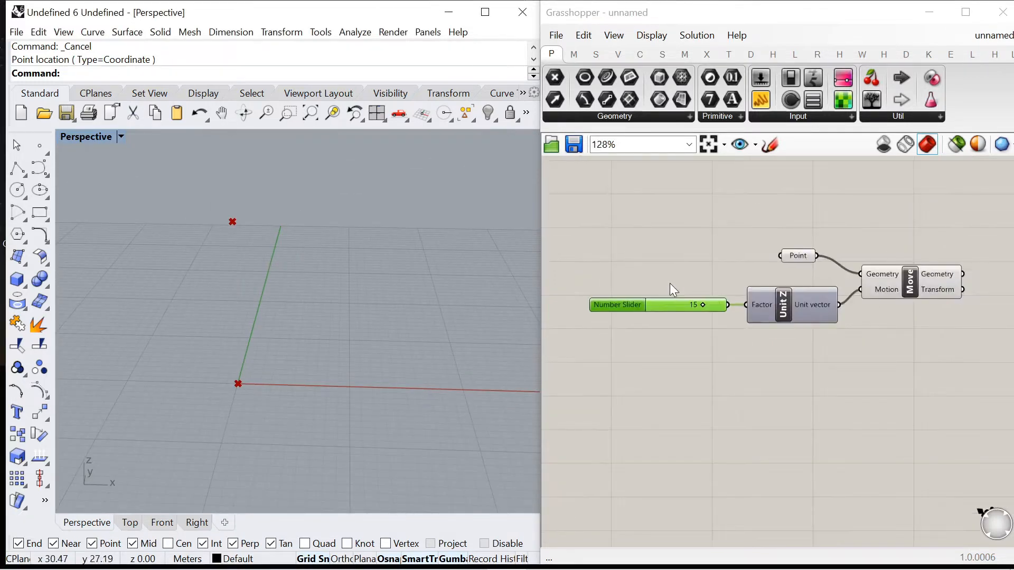
Step: Add a two-point Line component with the Point as Start Point and the moved geometry as End Point
scroll(687, 277, down, 3)
scroll(784, 282, up, 5)
double_click(848, 313)
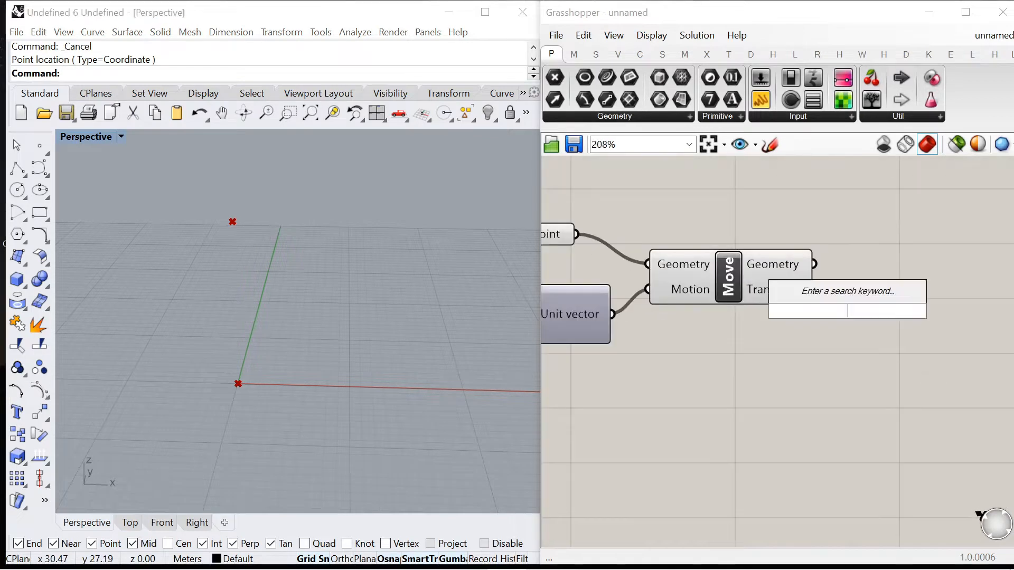
text(line)
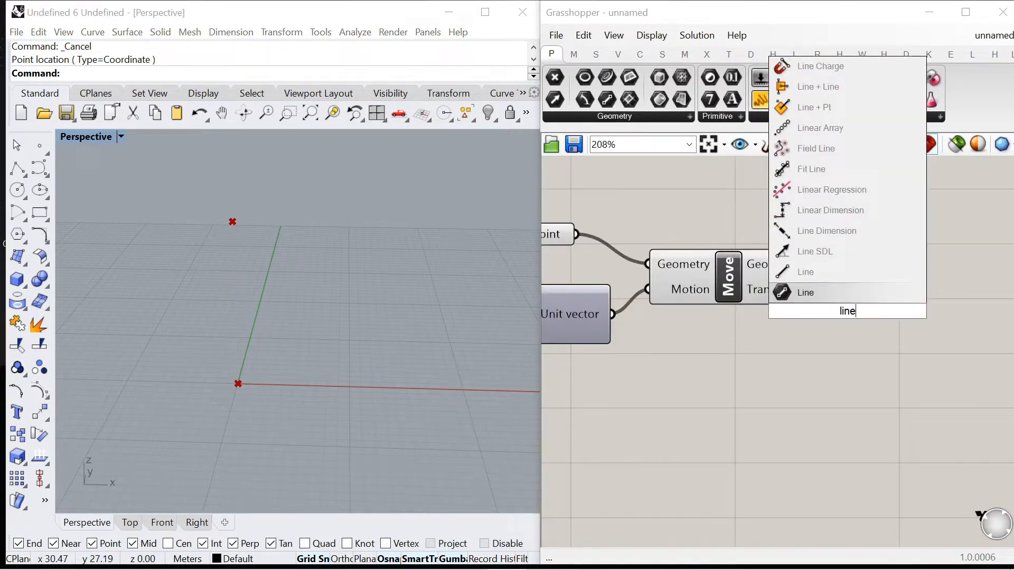
click(829, 277)
drag(576, 235, 908, 246)
drag(814, 265, 858, 258)
click(805, 399)
right_drag(313, 311, 288, 330)
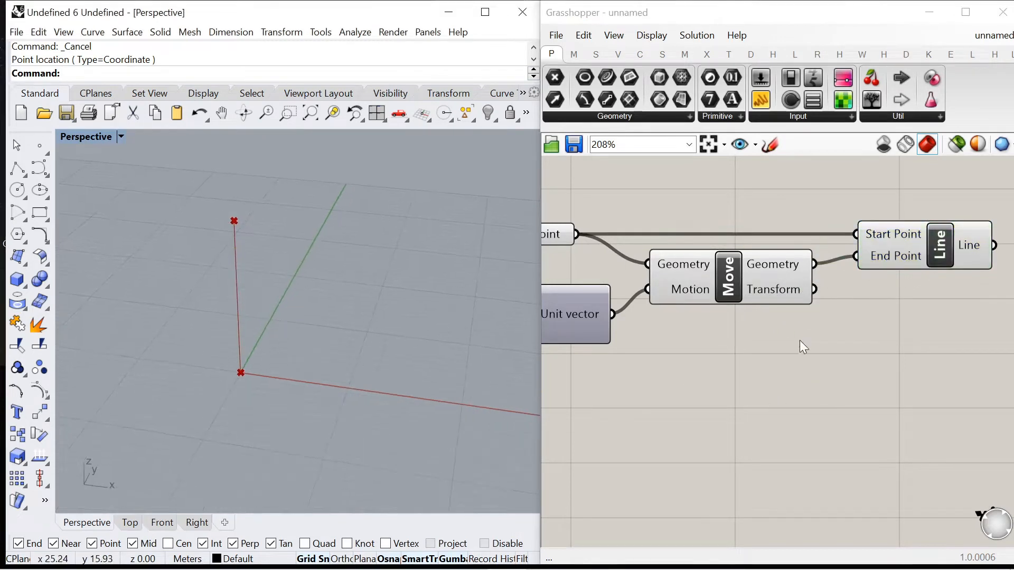
Step: Add a Linear Array component and connect the Line output to its Geometry input
scroll(773, 262, down, 4)
scroll(788, 244, up, 3)
double_click(889, 285)
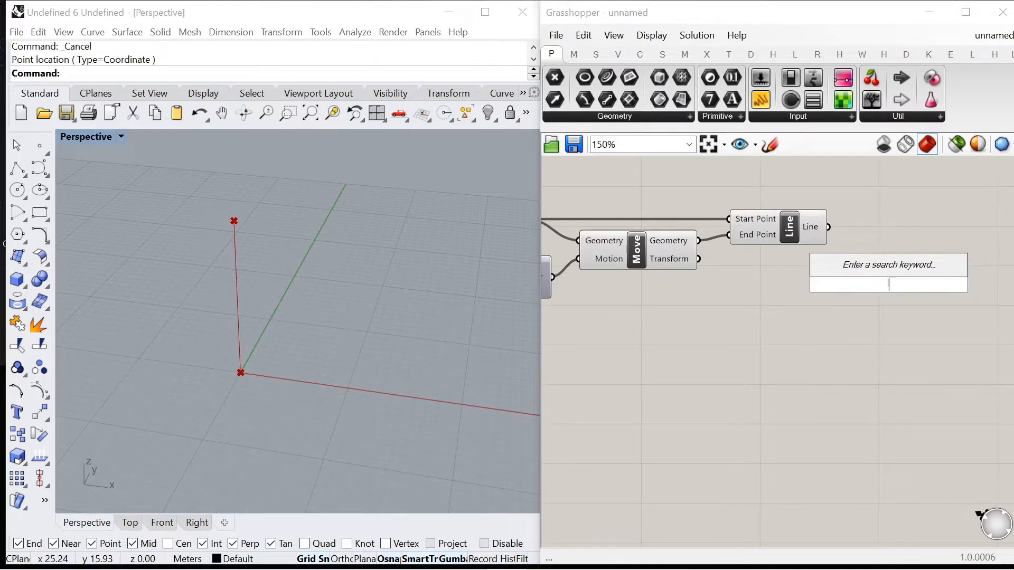
text(linear)
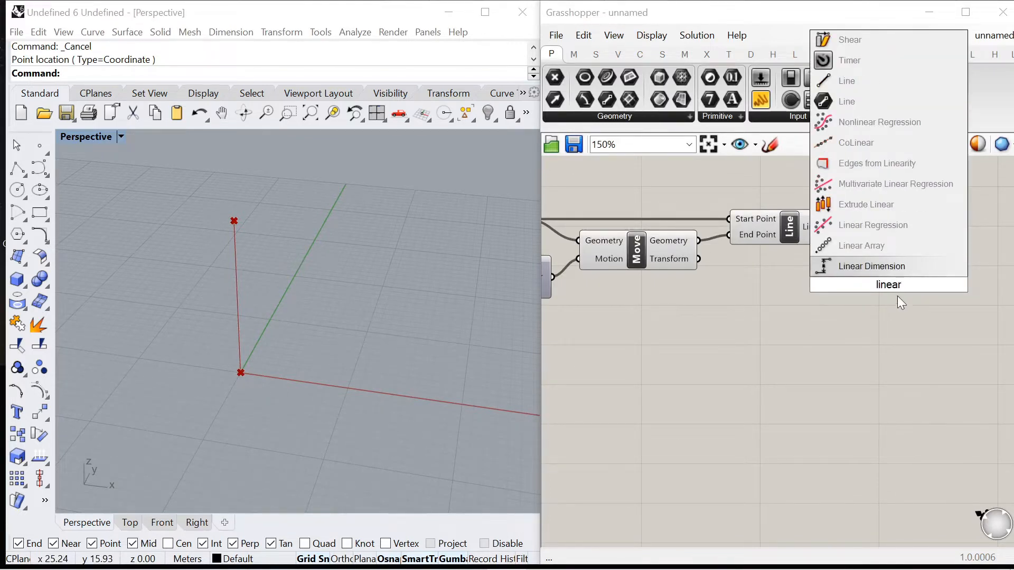
click(867, 246)
drag(831, 241, 829, 260)
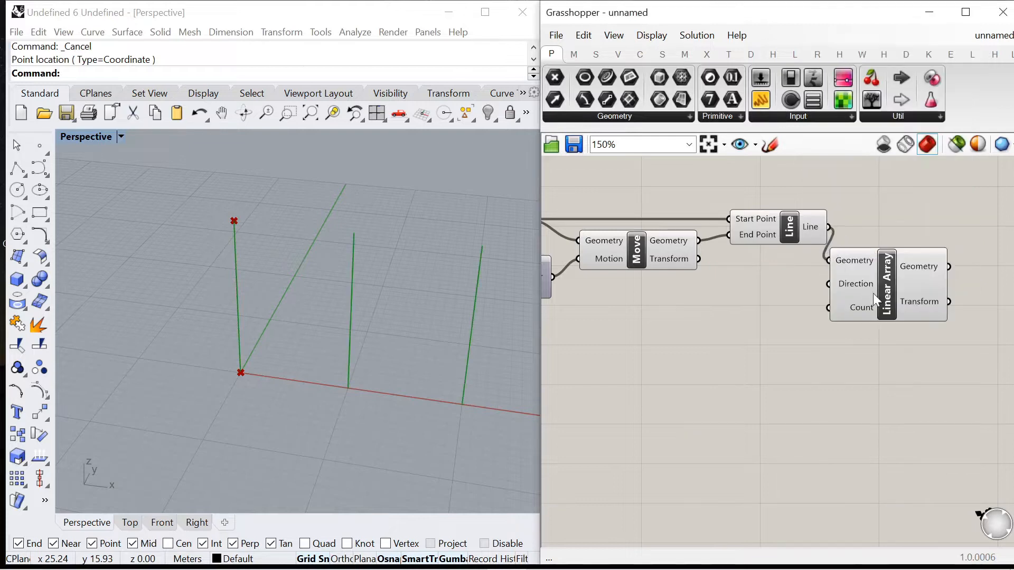
drag(873, 293, 945, 322)
Step: Add a Unit X vector and connect it to the Linear Array's Direction input
double_click(810, 334)
text(x)
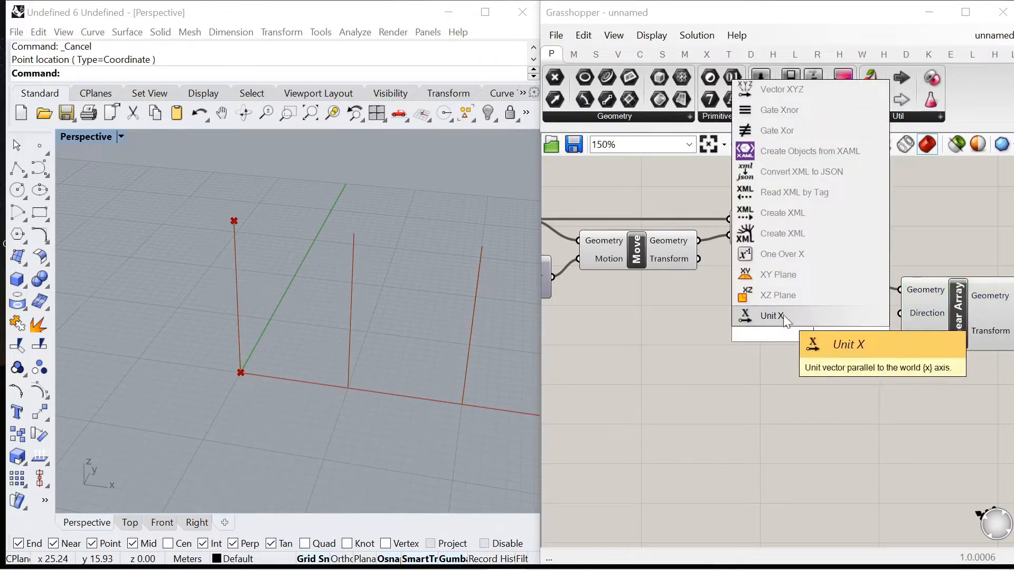
click(784, 314)
drag(896, 318, 897, 317)
drag(814, 348, 826, 328)
Step: Add a panel containing the value 1 and connect it to the Factor input of Unit X
double_click(711, 321)
text(")
text(1)
key(Return)
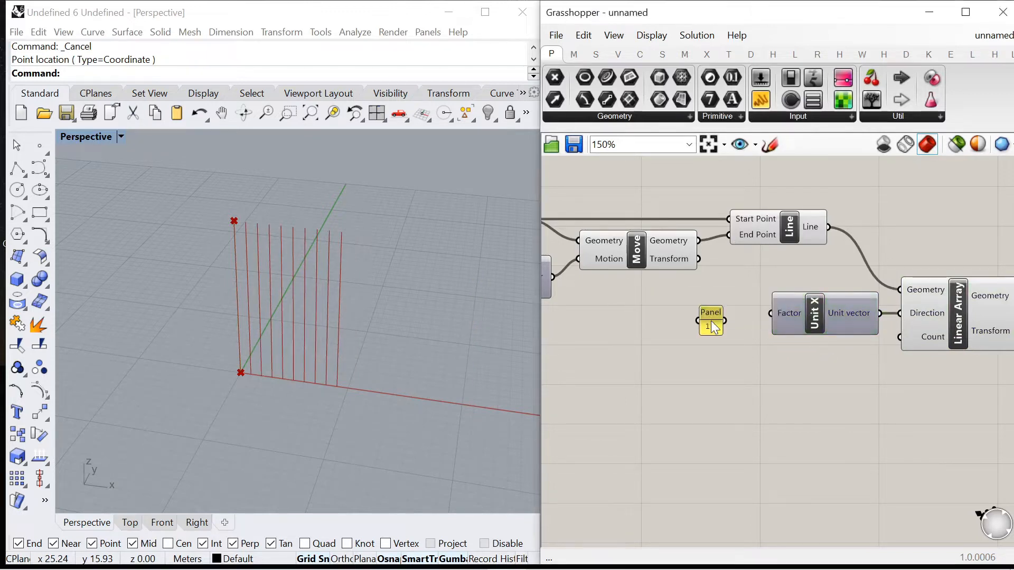
scroll(711, 321, up, 3)
drag(709, 319, 783, 306)
drag(695, 303, 731, 293)
scroll(750, 295, down, 3)
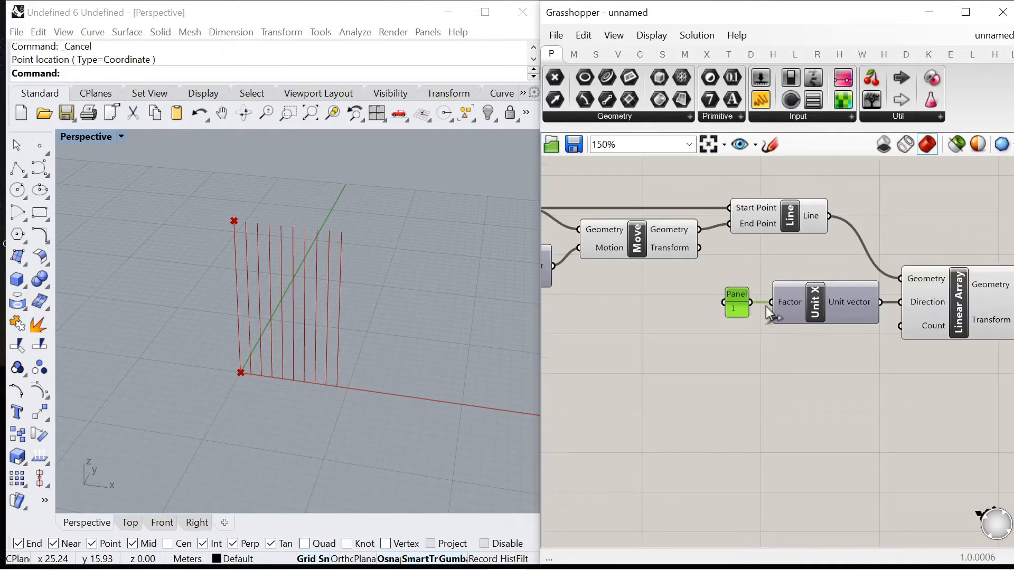
Step: Add a number slider ranging from 0 to 40 and connect it to the Linear Array's Count input
double_click(775, 363)
text(0,40)
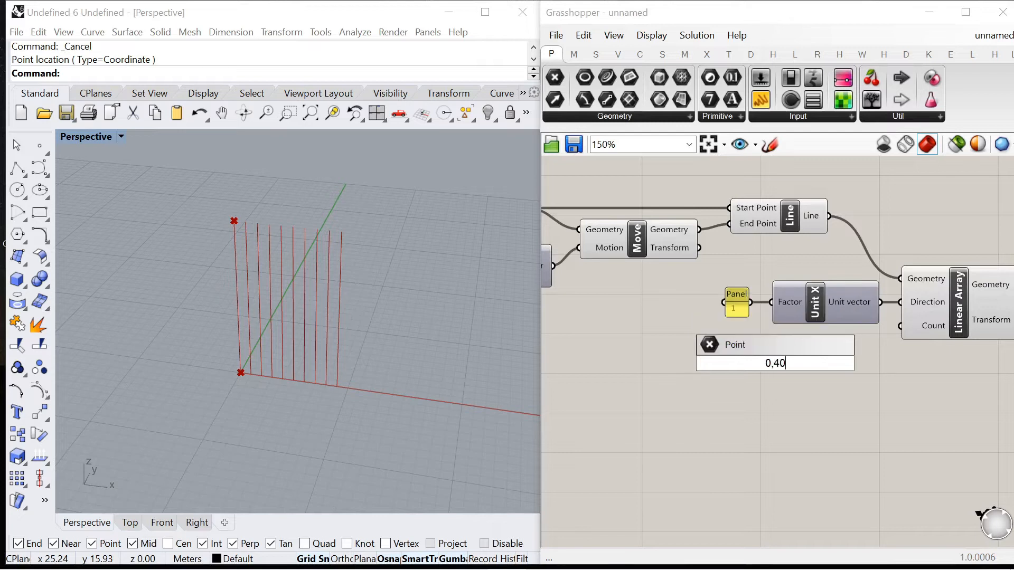
key(BackSpace)
key(BackSpace)
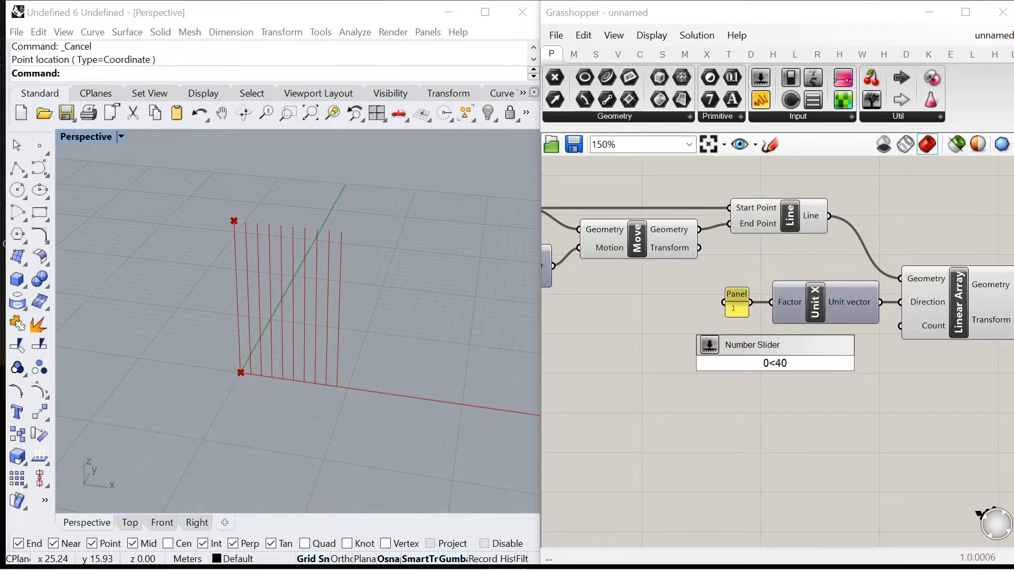
text(<40)
key(Return)
scroll(893, 347, up, 2)
drag(849, 366, 903, 340)
Step: Set the Linear Array's count slider to 21
drag(707, 373, 806, 351)
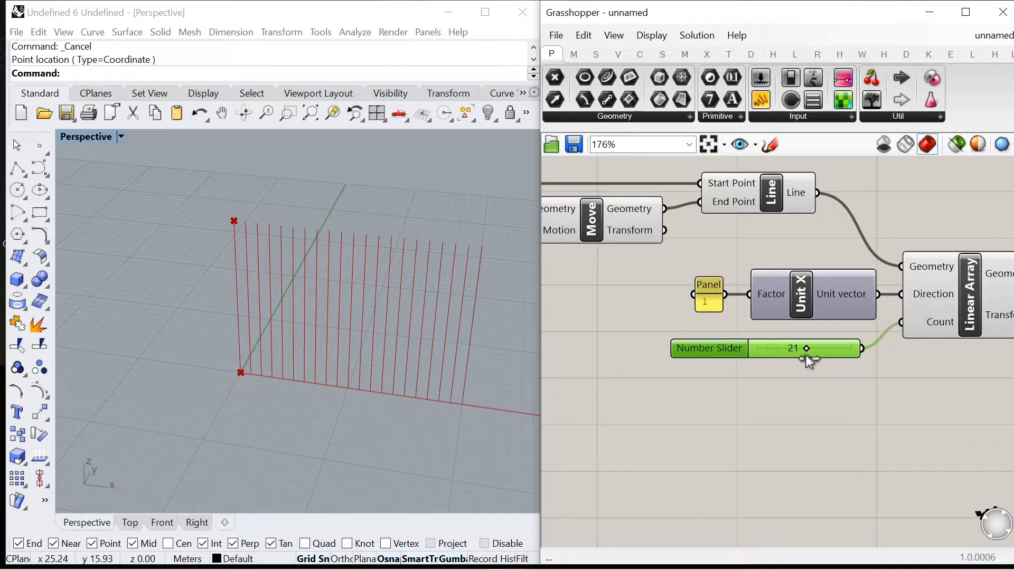
scroll(260, 309, down, 2)
right_drag(260, 310, 290, 299)
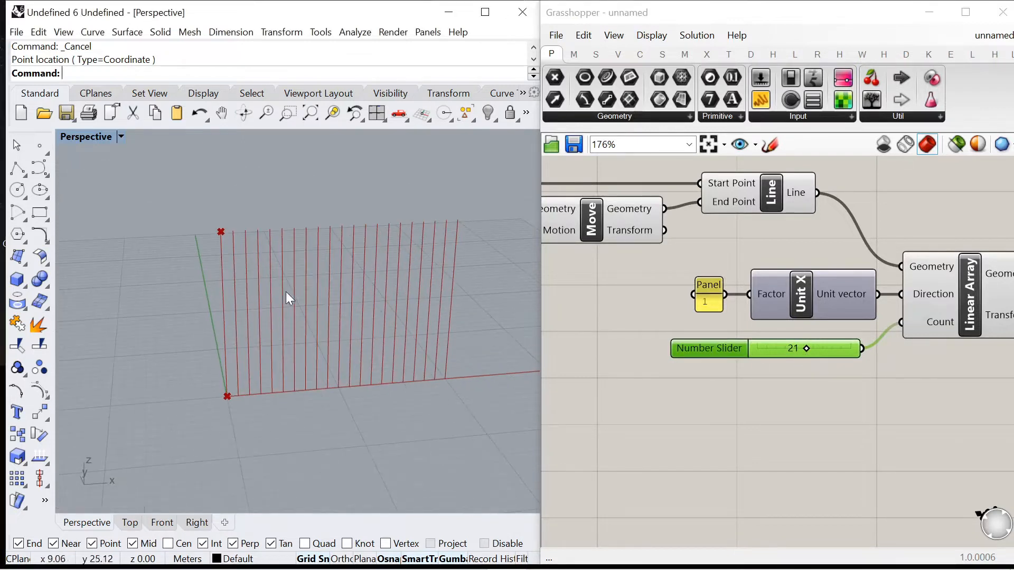
Step: Turn off the viewport preview of the Point, Move and Line components
drag(746, 236, 621, 211)
scroll(666, 182, down, 3)
right_click(660, 183)
click(686, 204)
click(800, 229)
scroll(800, 229, up, 2)
click(680, 277)
right_click(666, 228)
click(693, 249)
click(784, 234)
scroll(699, 284, down, 5)
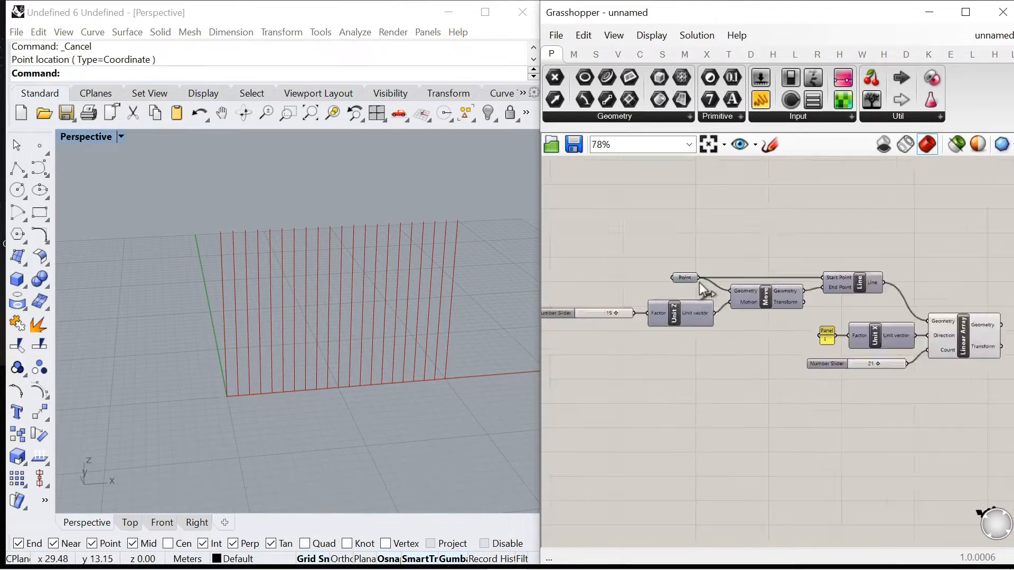
Step: Add a Dispatch component and connect the Linear Array's Geometry output to its List input
scroll(864, 306, up, 3)
scroll(865, 314, up, 1)
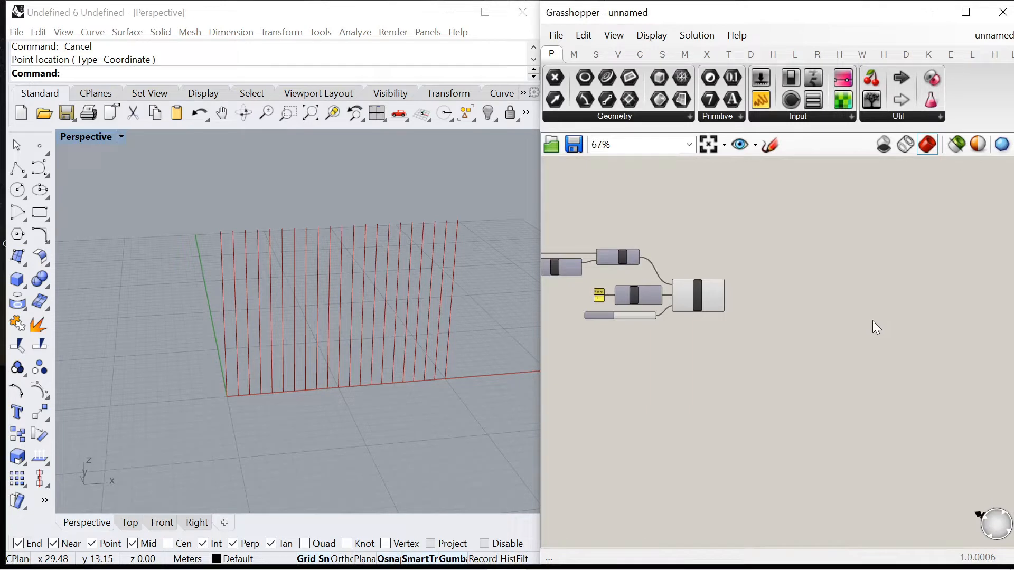
scroll(732, 311, up, 5)
double_click(752, 294)
text(di)
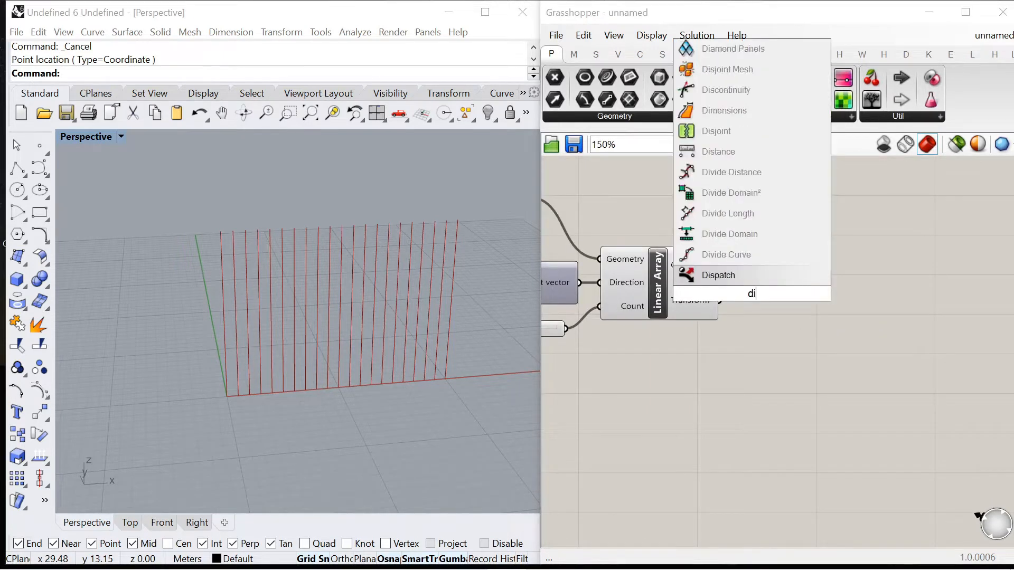
text(spatch)
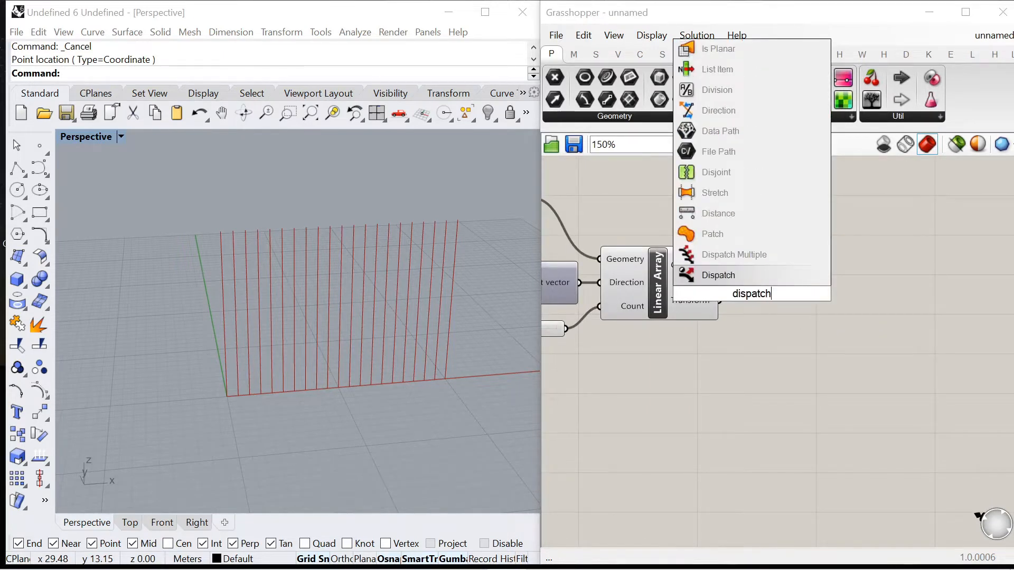
click(716, 275)
scroll(735, 285, up, 3)
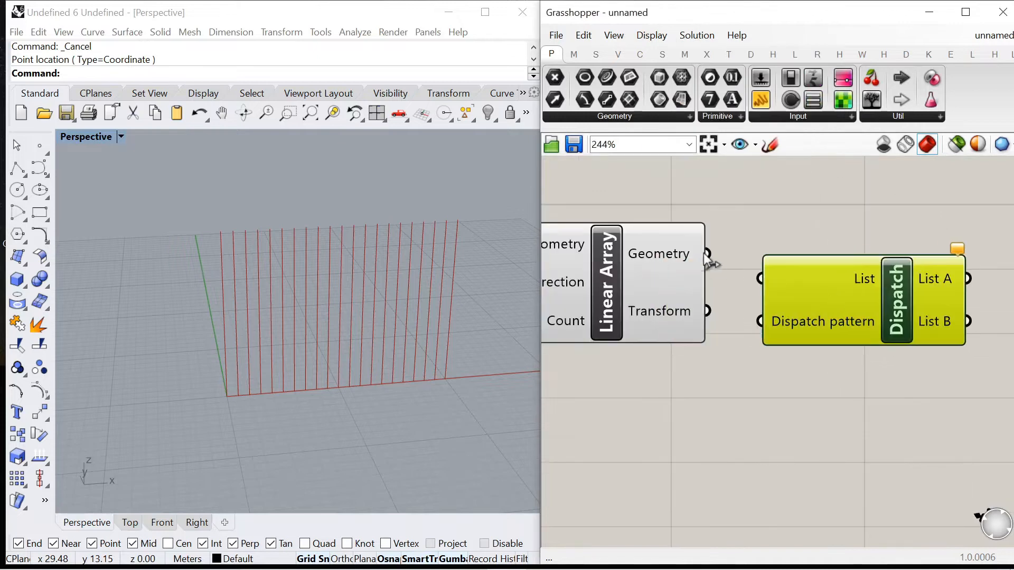
drag(718, 264, 781, 287)
scroll(761, 292, down, 3)
scroll(778, 294, up, 2)
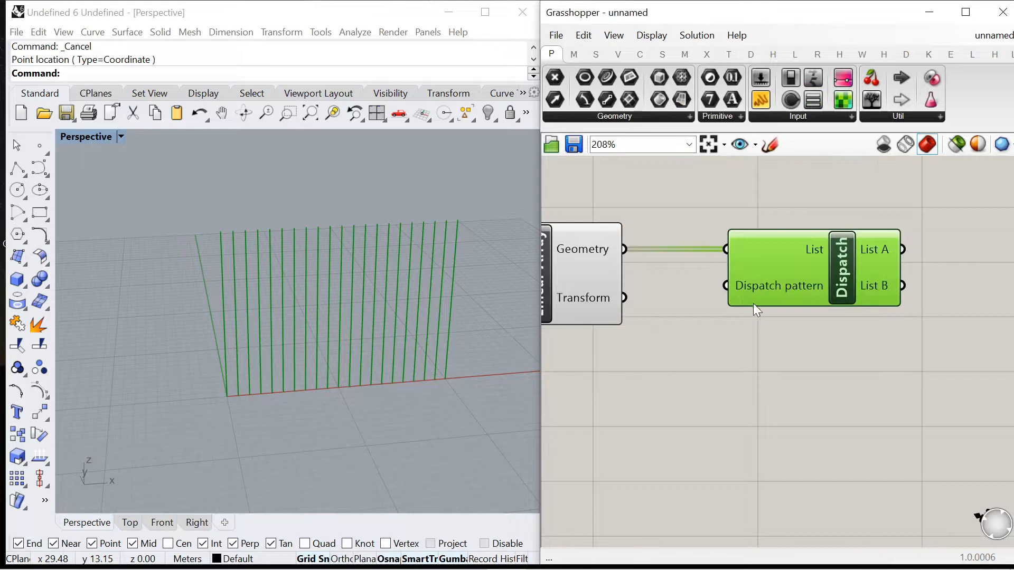
scroll(755, 301, down, 7)
scroll(838, 309, up, 4)
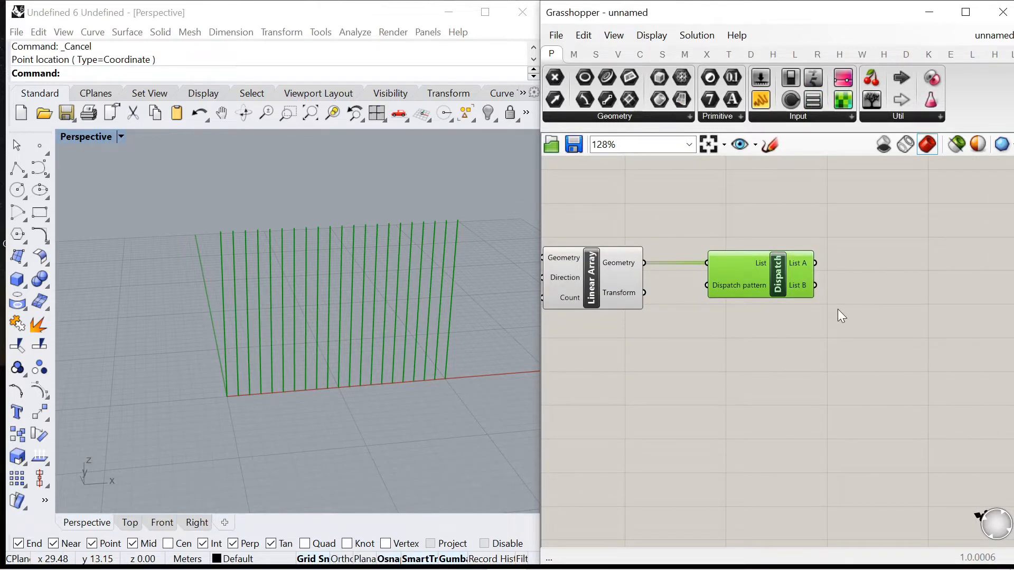
click(838, 309)
scroll(855, 280, down, 4)
scroll(856, 276, up, 5)
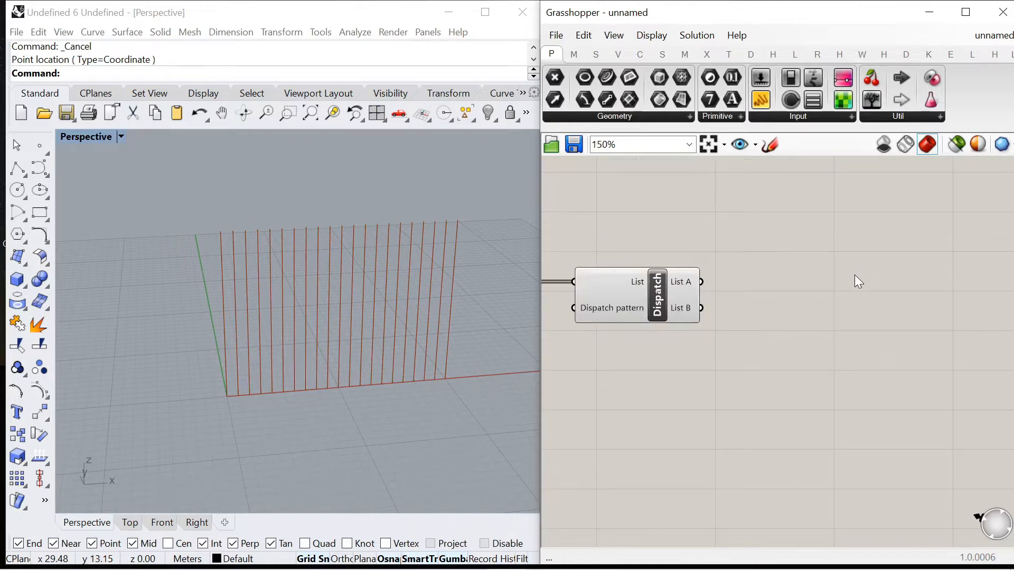
Step: Add a Divide Curve component and connect the Dispatch's List A output to its Curve input
double_click(854, 275)
text(divide)
key(Return)
scroll(715, 281, up, 1)
drag(699, 281, 810, 250)
drag(858, 283, 924, 244)
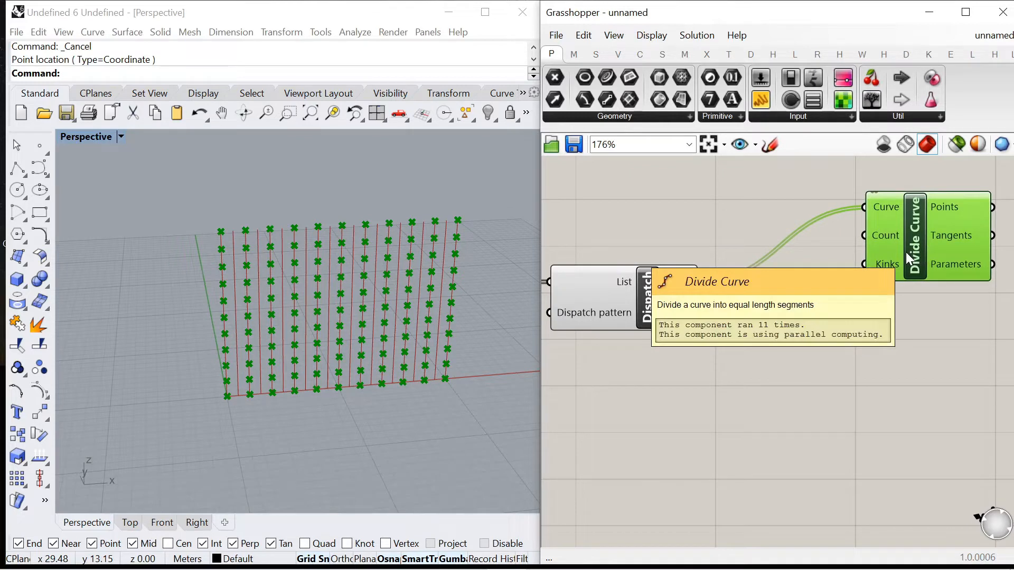
scroll(783, 245, down, 1)
drag(866, 234, 928, 222)
click(880, 357)
Step: Move the Unit Z slider lower, add a Multiplication component beside it and connect the slider to input A
scroll(234, 401, up, 5)
right_drag(243, 410, 277, 381)
scroll(276, 382, down, 4)
right_drag(331, 275, 317, 276)
scroll(886, 252, down, 6)
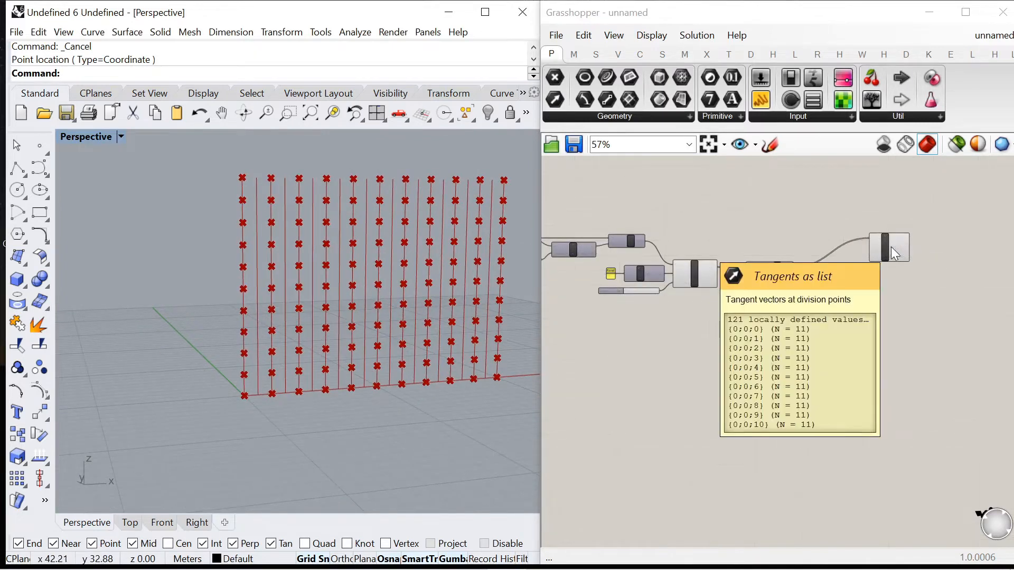
scroll(836, 277, down, 4)
scroll(657, 259, up, 8)
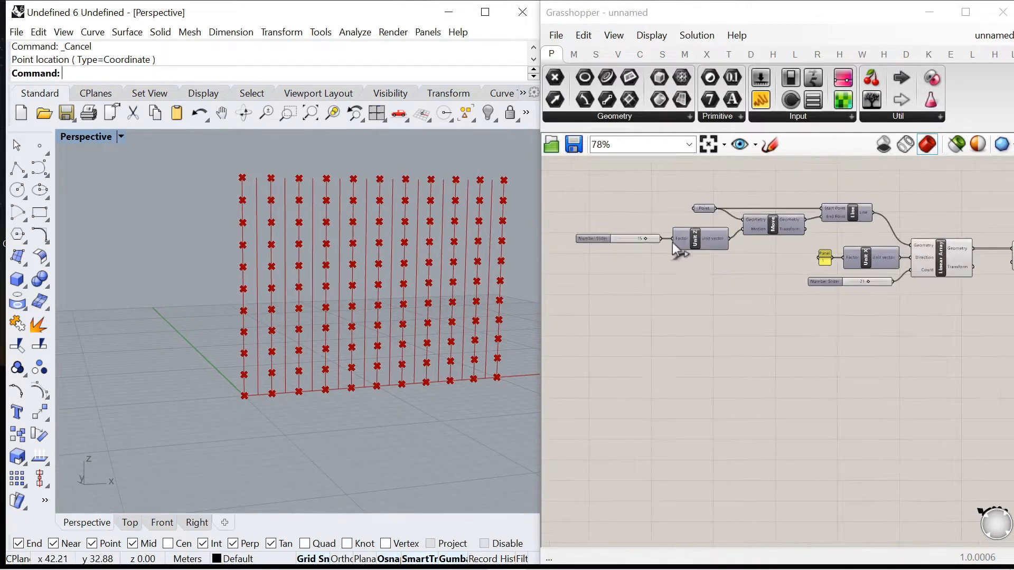
drag(591, 242, 585, 324)
scroll(702, 337, down, 3)
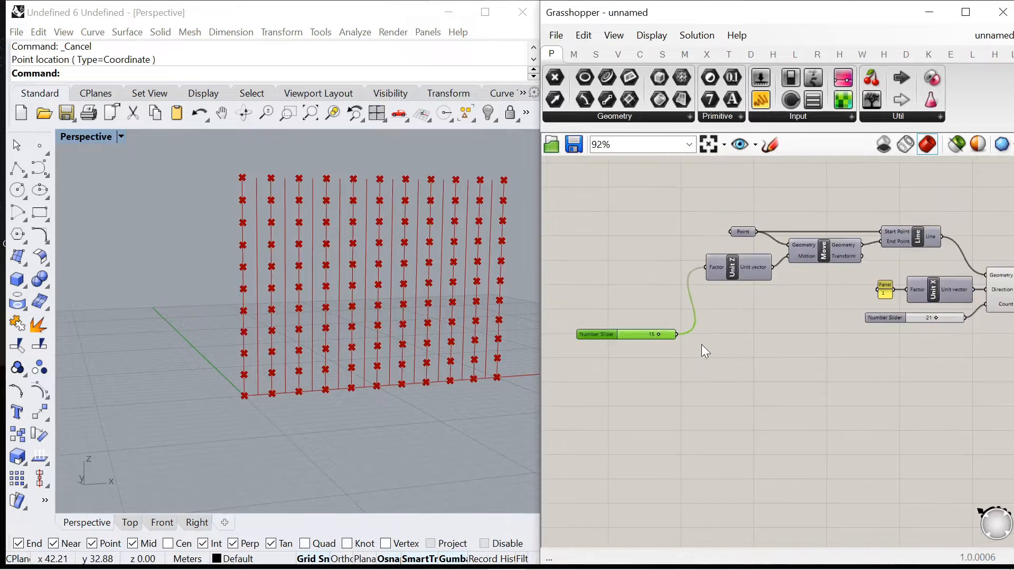
scroll(696, 344, up, 4)
click(574, 55)
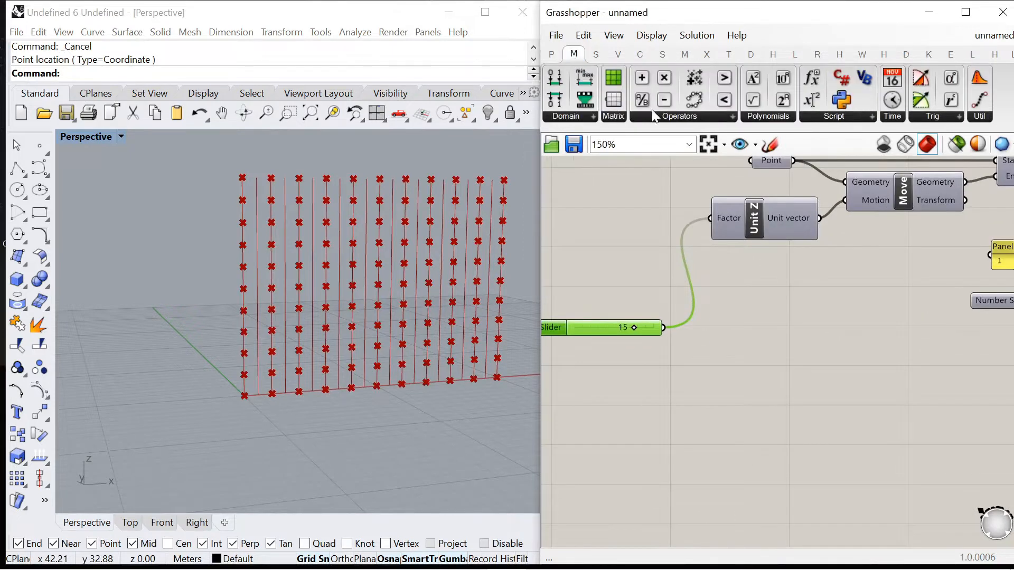
click(800, 369)
drag(664, 328, 763, 349)
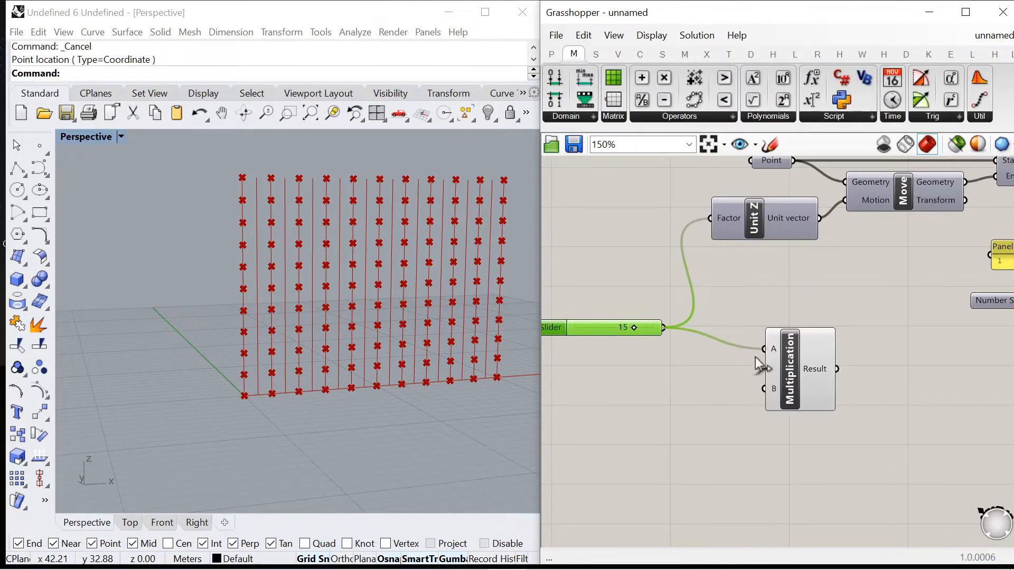
Step: Add a panel containing 2, connect it to the Multiplication's B input and move both below the Dispatch component
double_click(718, 387)
text("2)
key(Return)
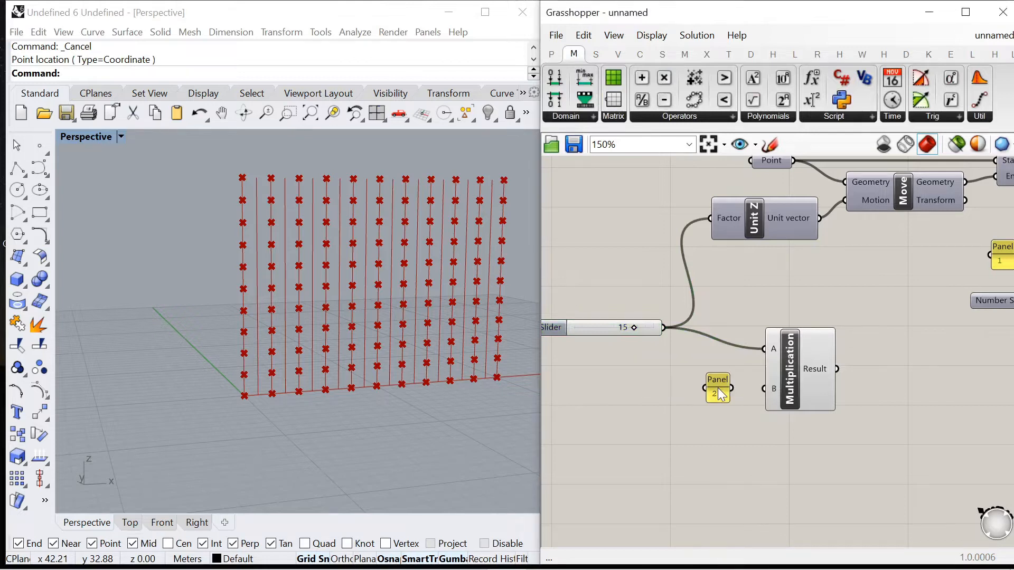
scroll(722, 377, up, 2)
scroll(739, 356, down, 5)
drag(754, 380, 797, 361)
scroll(660, 359, down, 3)
scroll(799, 363, up, 4)
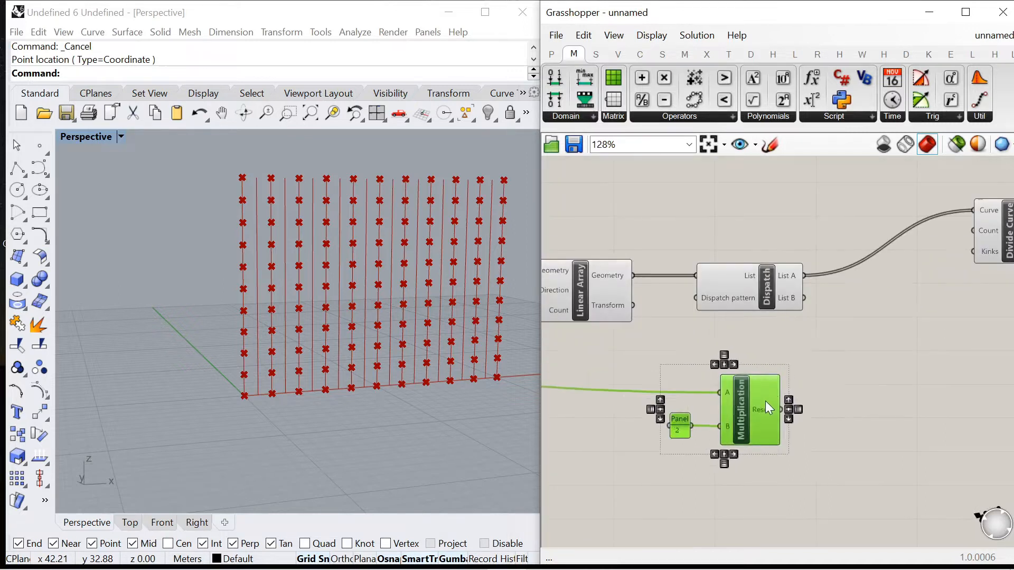
Step: Connect the Multiplication's Result to Divide Curve's Count input and reposition the Multiplication and its panel
click(823, 346)
drag(801, 385, 917, 233)
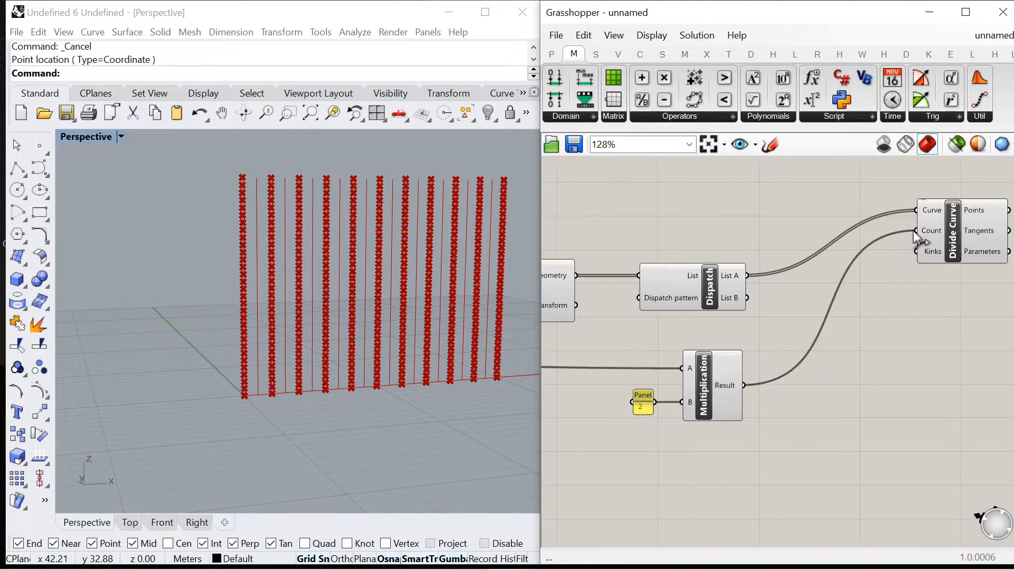
scroll(820, 313, down, 1)
scroll(763, 407, up, 1)
drag(763, 438, 644, 328)
drag(736, 355, 673, 365)
click(712, 401)
Step: Examine the Divide Curve component's division points along the vertical lines in the viewport
right_drag(955, 241, 800, 279)
click(816, 241)
click(671, 247)
scroll(241, 394, up, 4)
click(811, 240)
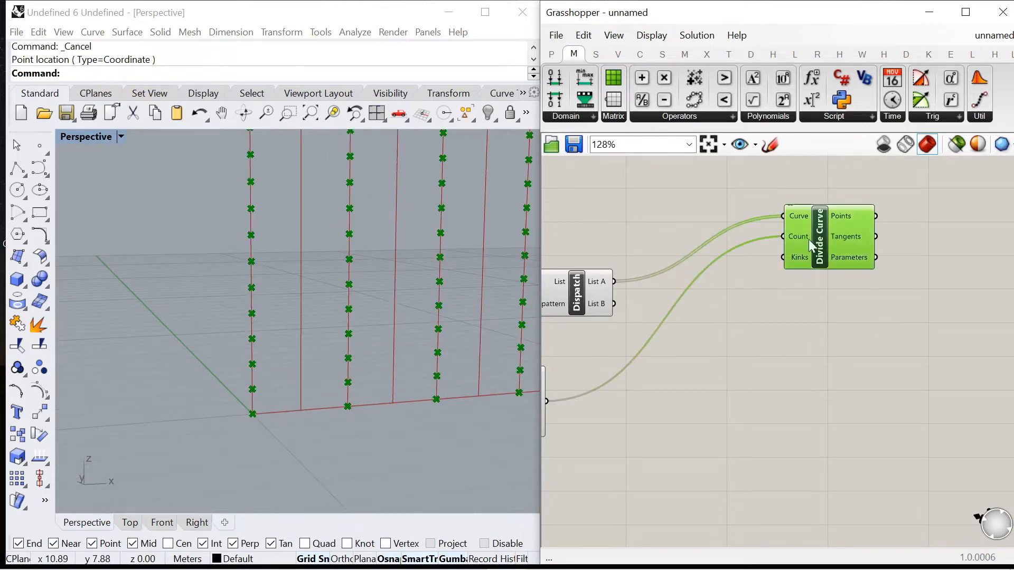
scroll(768, 274, down, 2)
scroll(855, 247, up, 1)
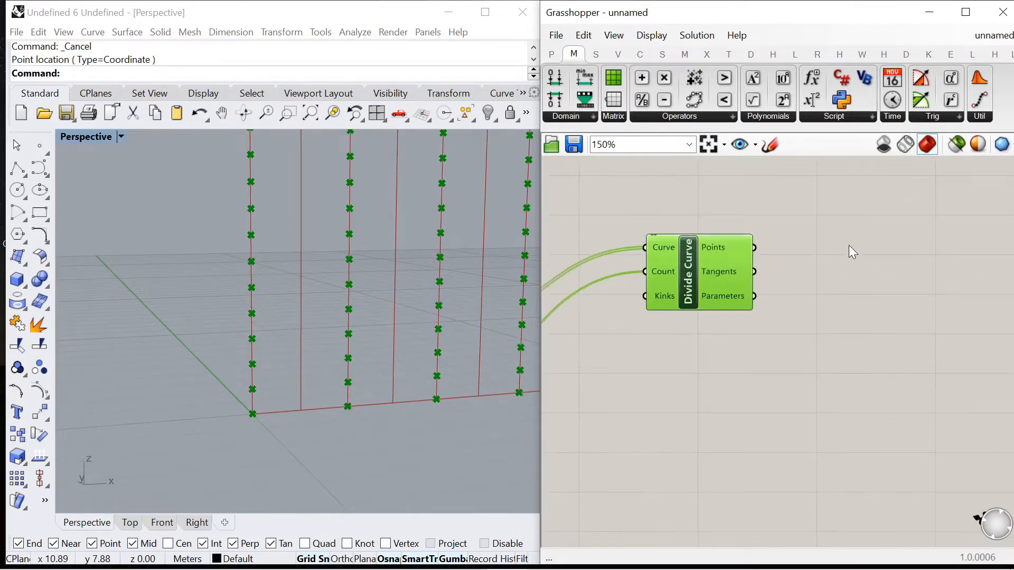
scroll(732, 264, down, 1)
scroll(685, 265, up, 1)
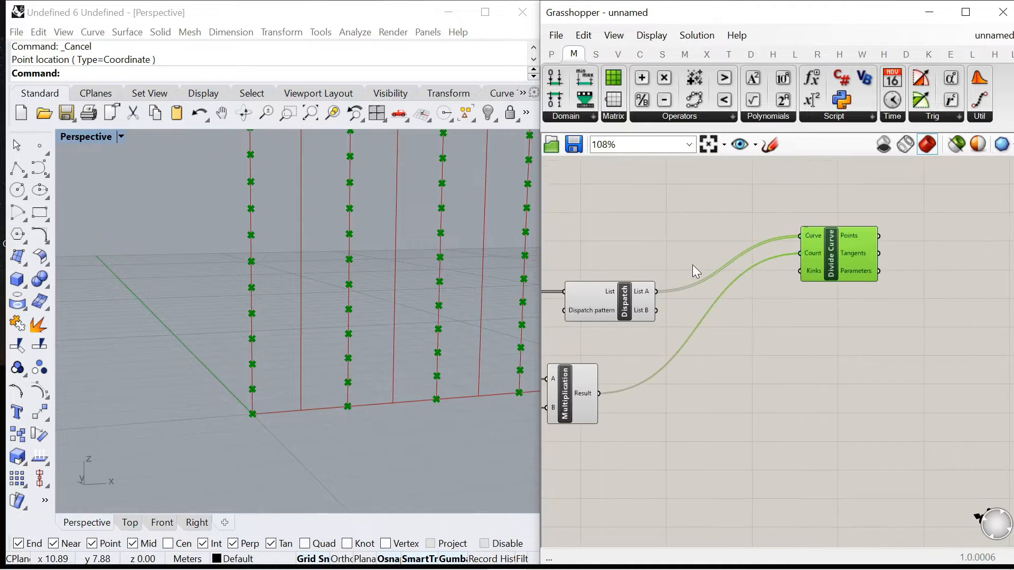
scroll(834, 264, down, 2)
scroll(925, 234, up, 4)
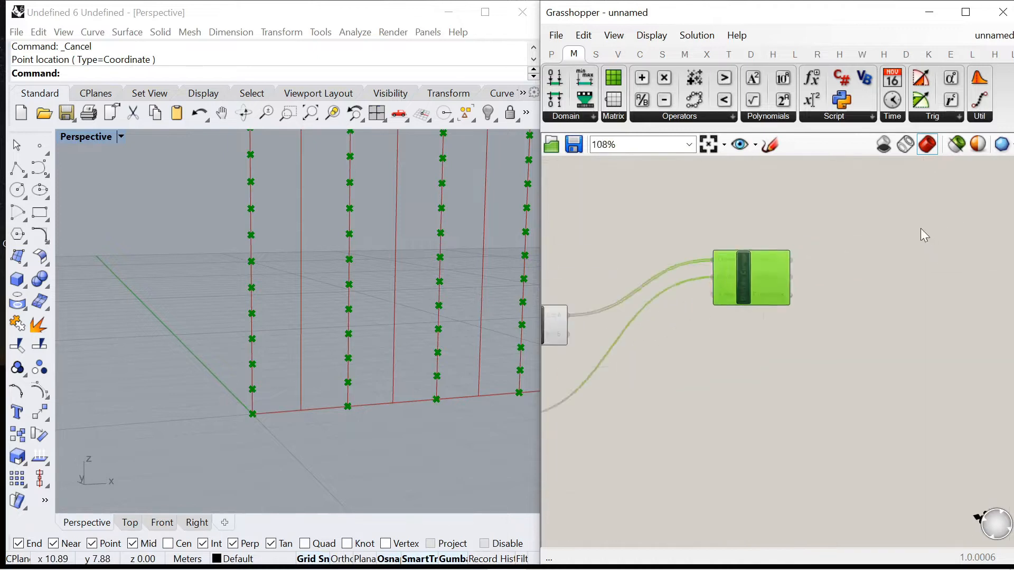
Step: Add a second Dispatch component after Divide Curve and connect the Points output to its List input
double_click(817, 279)
text(dispatch)
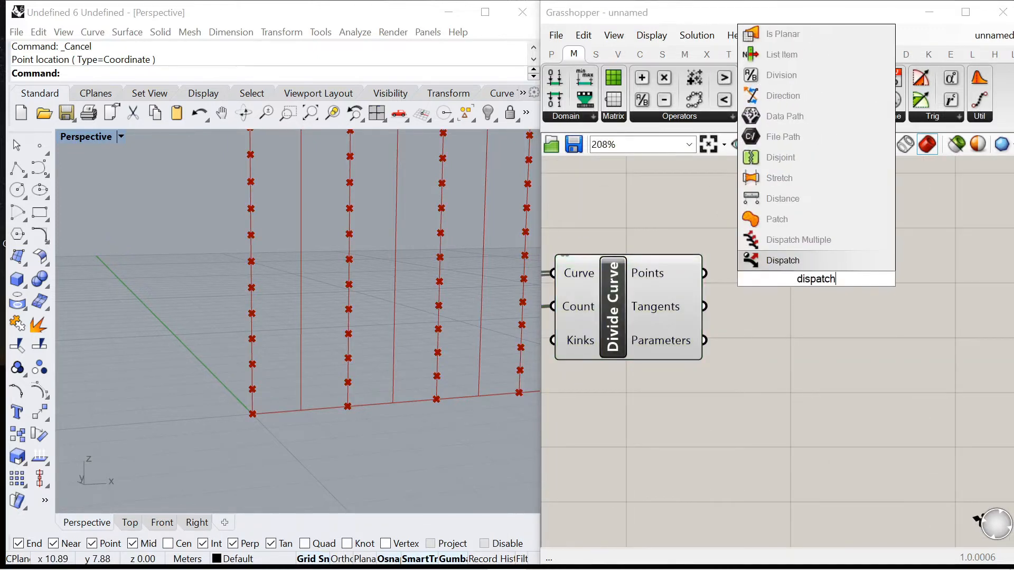
click(783, 261)
drag(704, 273, 723, 277)
drag(787, 291, 842, 304)
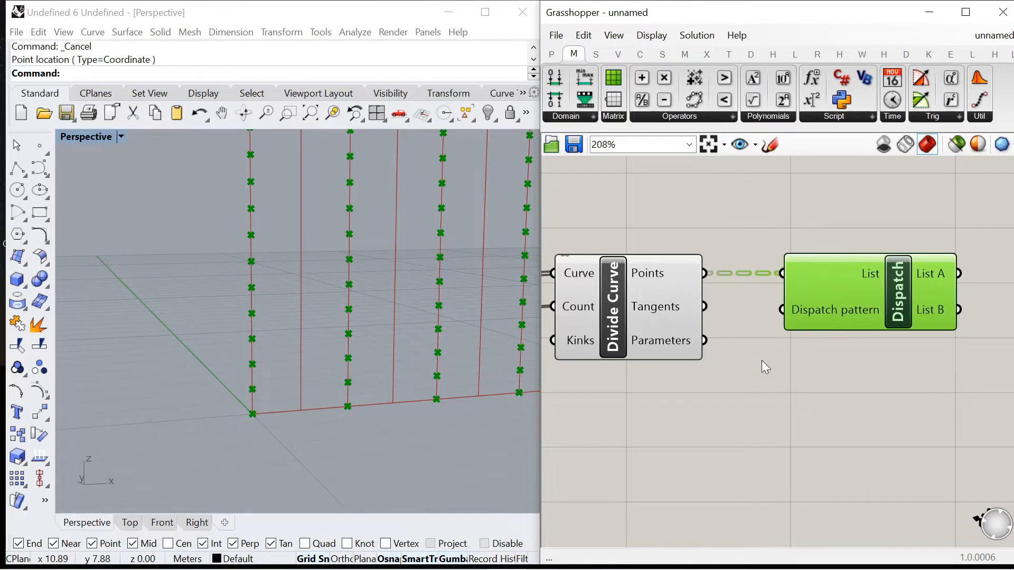
Step: Add a Point parameter and connect the second Dispatch's List A output to it
scroll(735, 312, down, 4)
scroll(820, 285, up, 2)
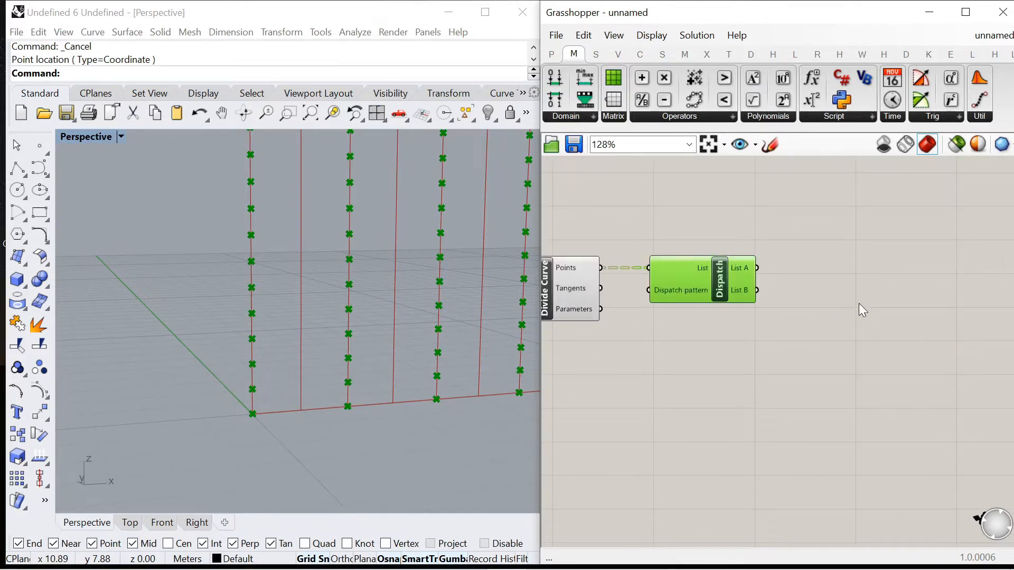
double_click(863, 306)
text(poit)
key(Return)
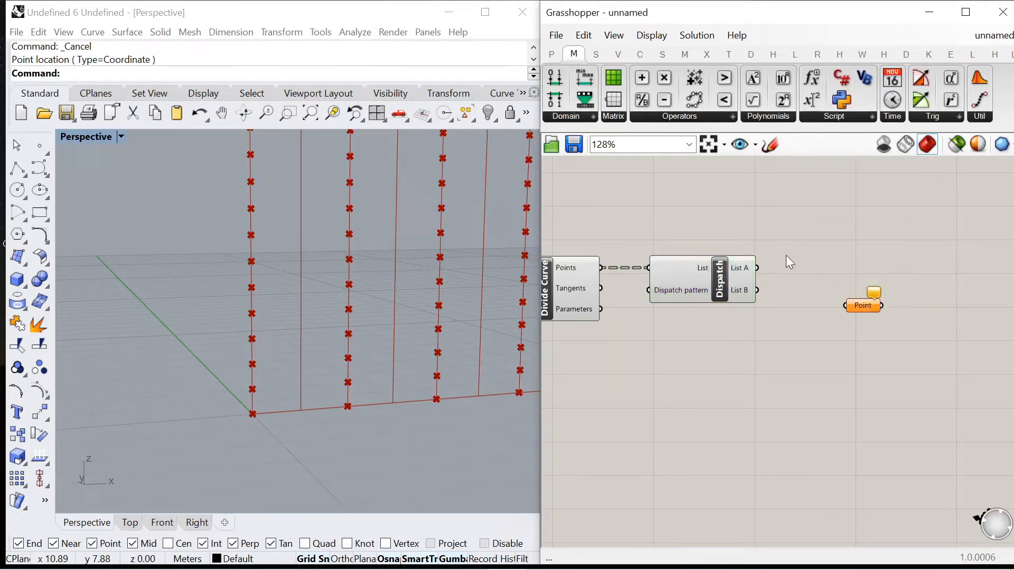
drag(758, 268, 856, 299)
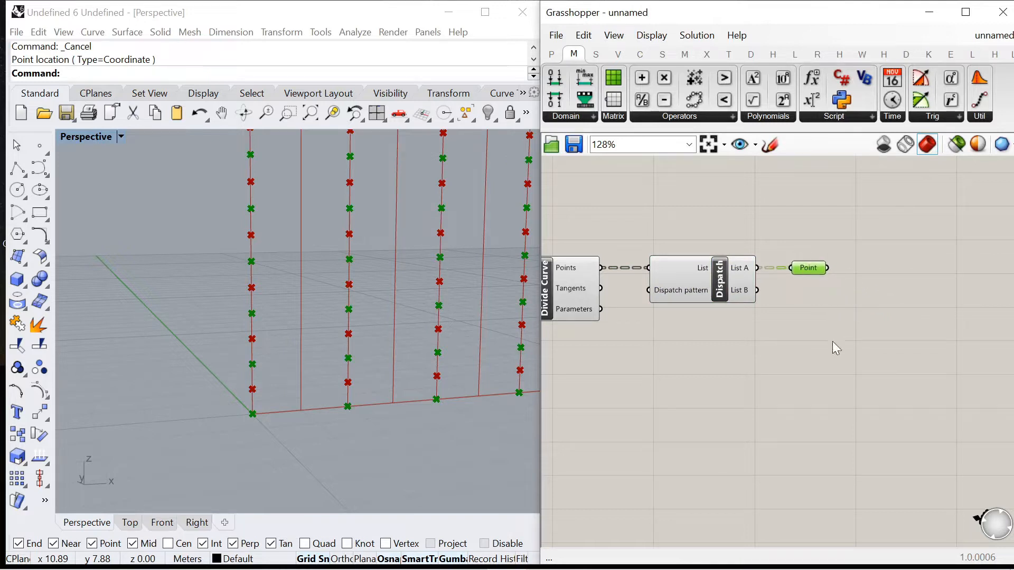
Step: Add a Rectangle component and place it beyond the Point parameter, leaving space between them
scroll(817, 276, up, 1)
double_click(850, 340)
text(rectangle)
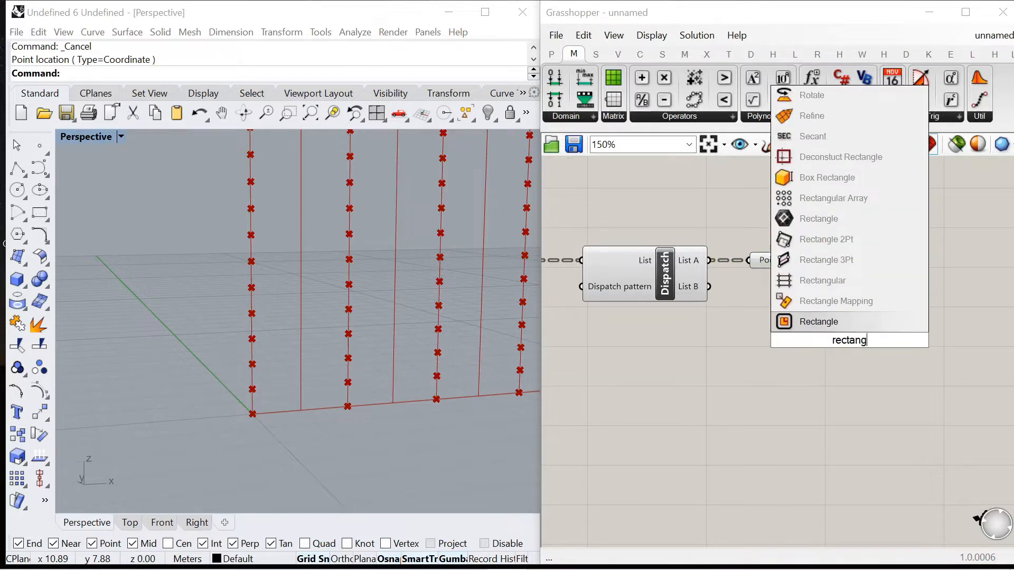
key(Return)
scroll(749, 344, down, 1)
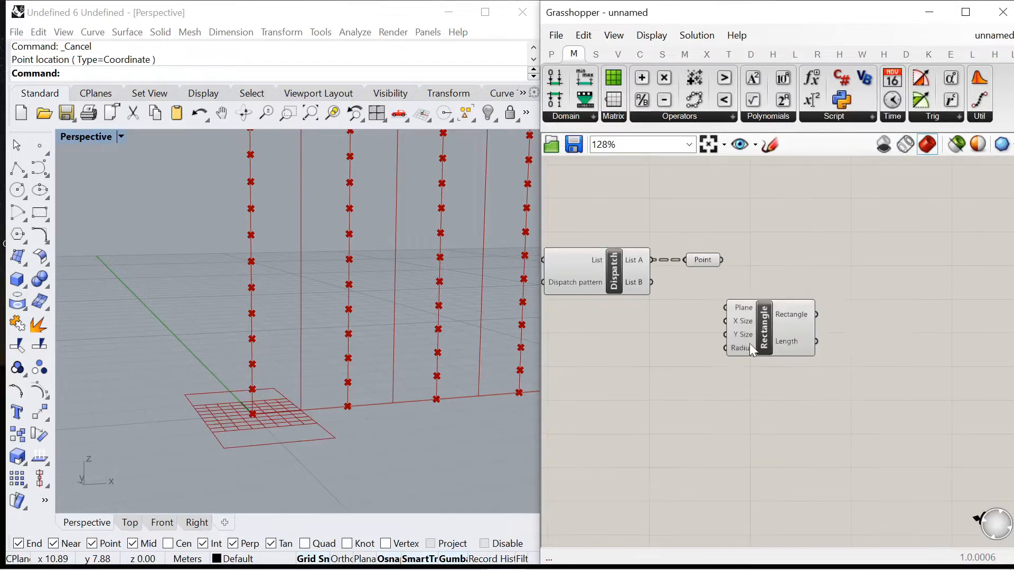
drag(749, 343, 848, 330)
Step: Add an XY Plane component with the Point parameter as Origin and connect its output to the Rectangle's Plane input
double_click(708, 358)
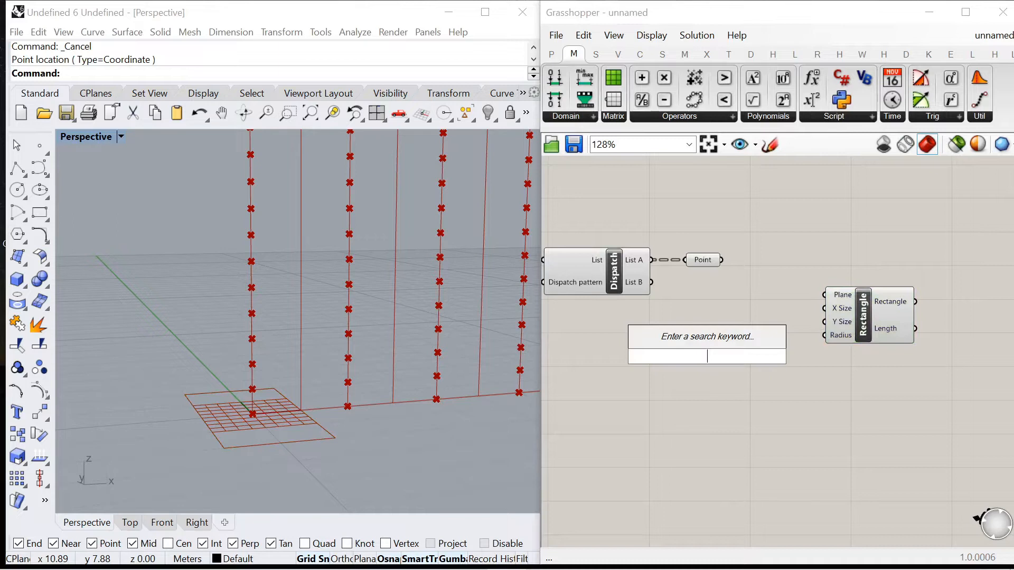
text(xy)
click(704, 340)
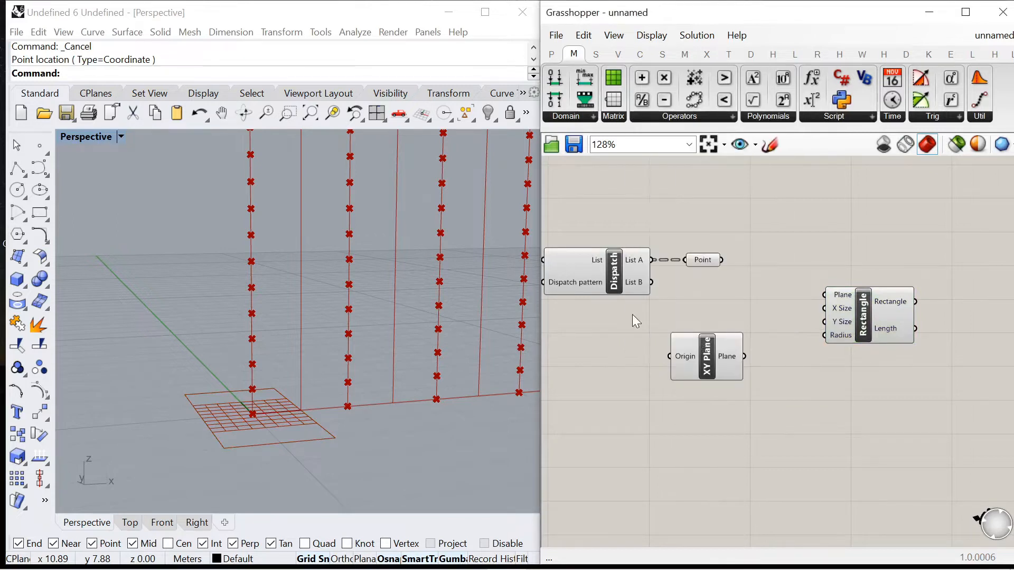
right_drag(872, 311, 767, 317)
scroll(766, 317, up, 1)
drag(768, 322, 824, 326)
drag(568, 383, 647, 330)
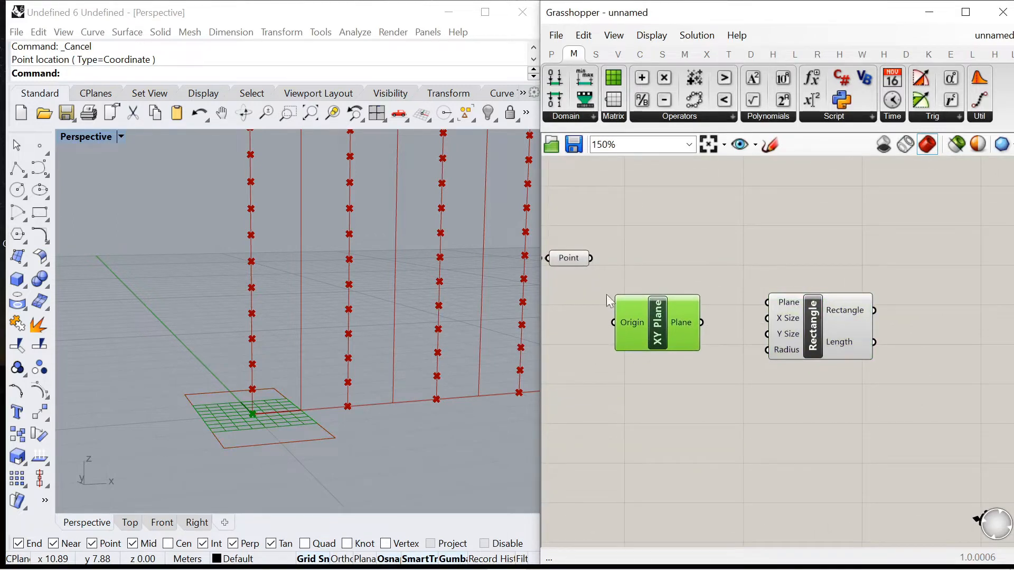
drag(592, 259, 613, 323)
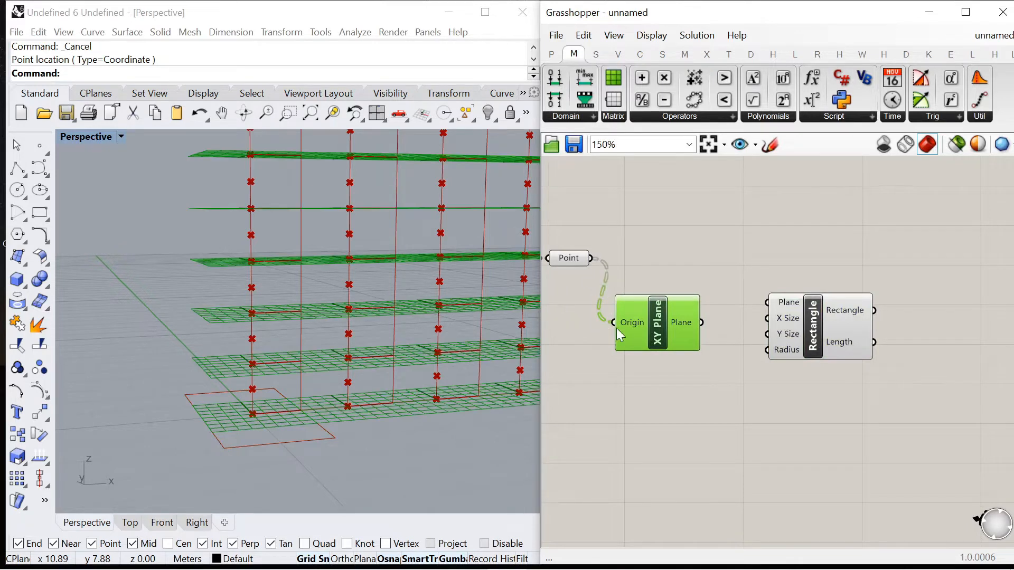
drag(702, 322, 768, 302)
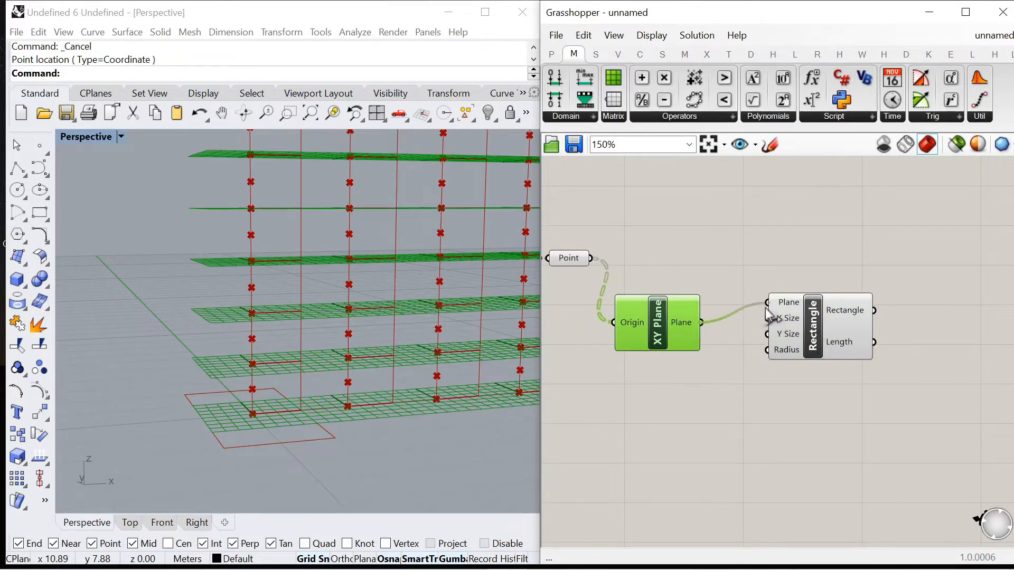
drag(672, 325, 710, 259)
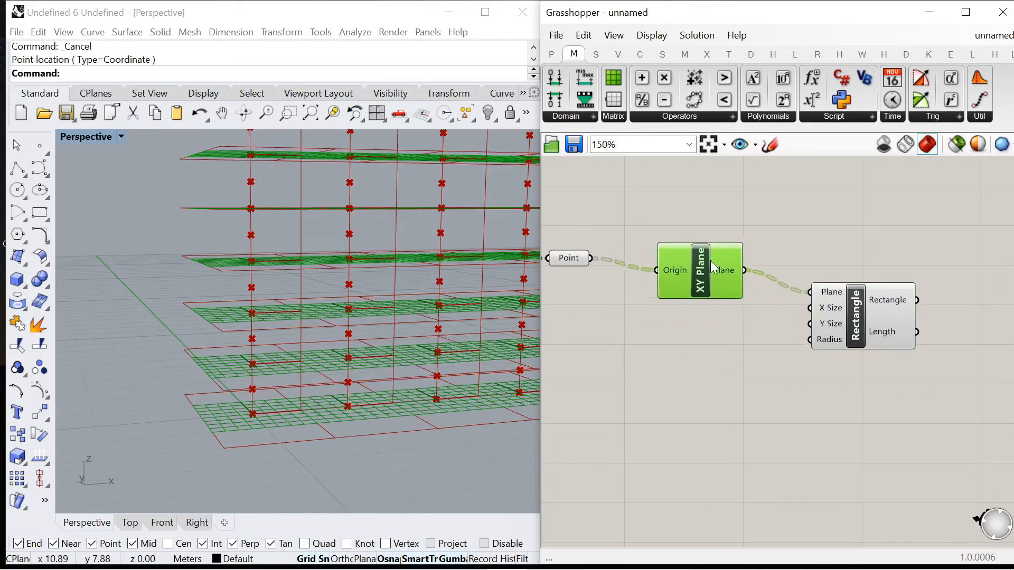
Step: Add a Construct Domain component below XY Plane and connect its output to the Rectangle's X Size input
double_click(711, 380)
text(domain)
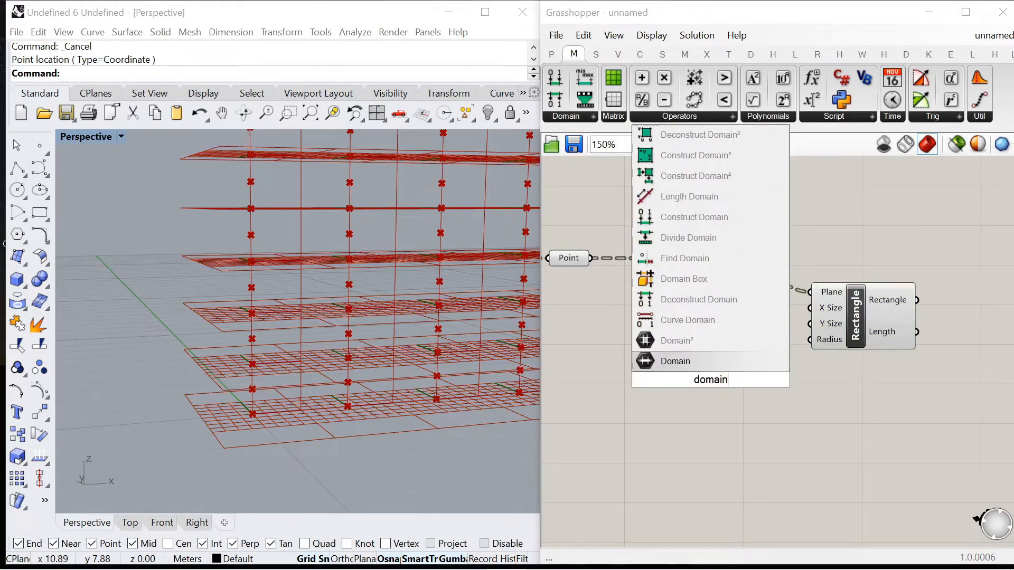
click(685, 219)
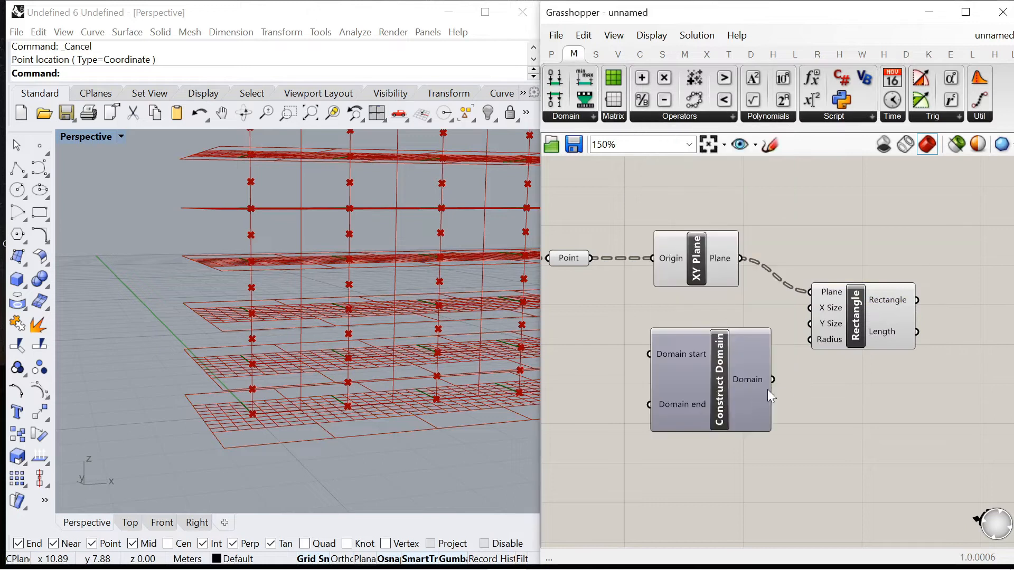
drag(773, 379, 809, 308)
drag(719, 392, 698, 372)
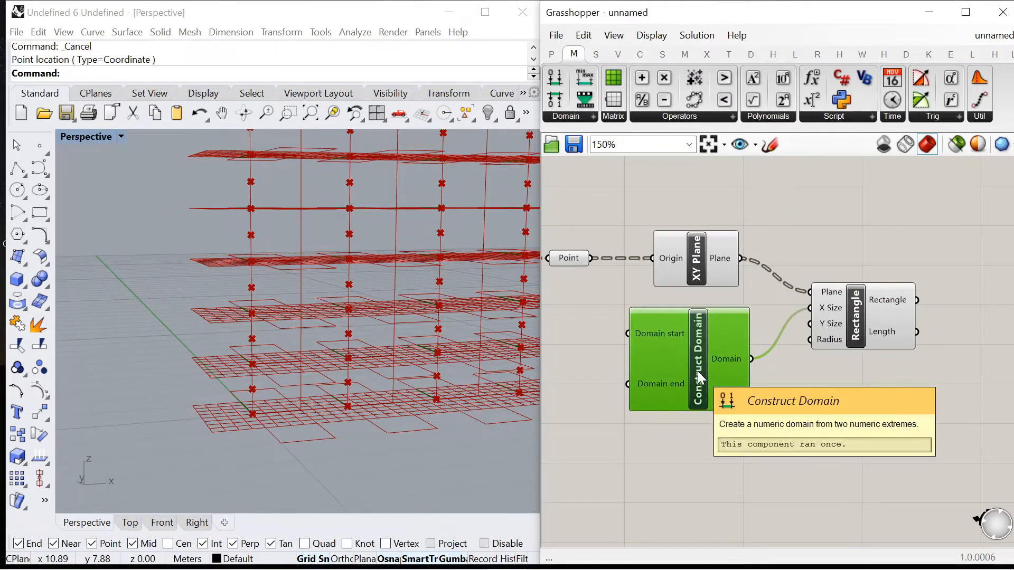
Step: Apply the expression -x to the Construct Domain's Domain end input
scroll(640, 388, up, 3)
right_click(654, 385)
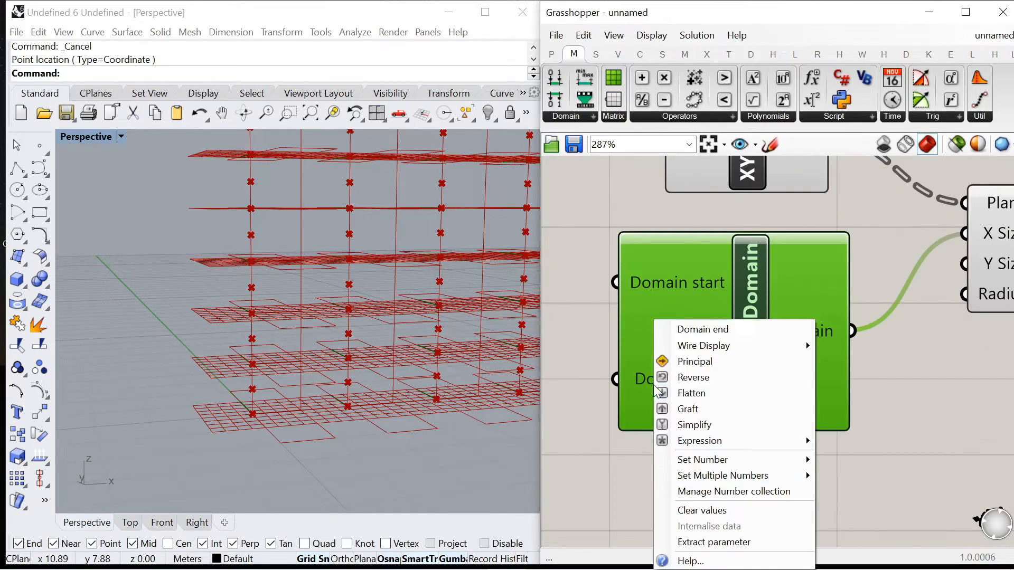
mouse_move(754, 436)
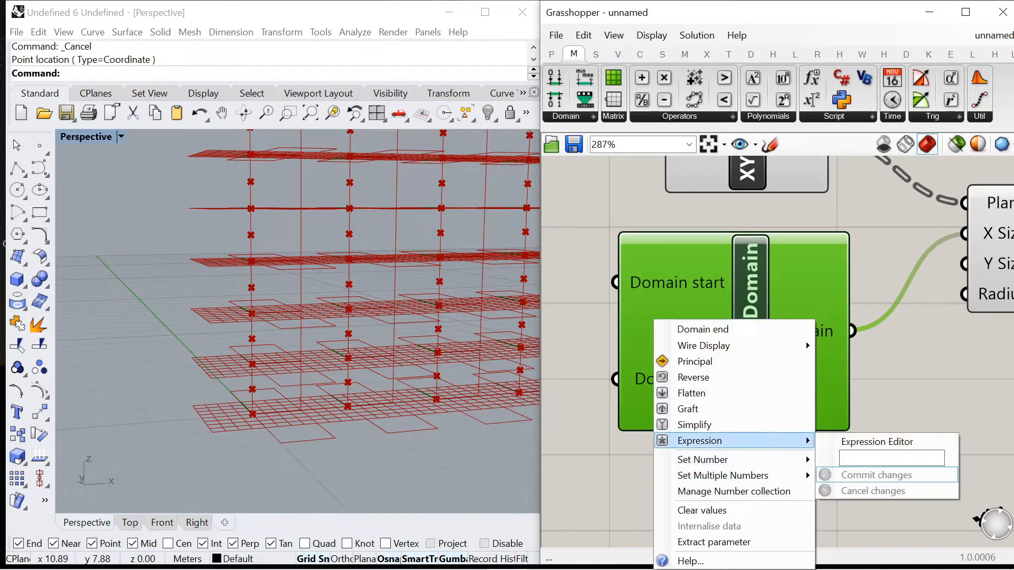
click(891, 457)
text(-x)
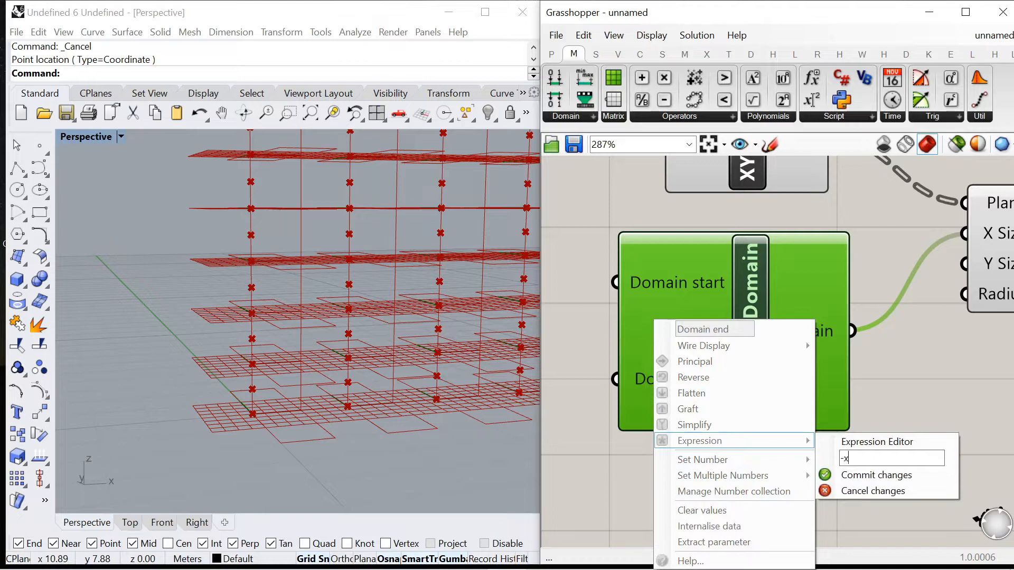
click(829, 475)
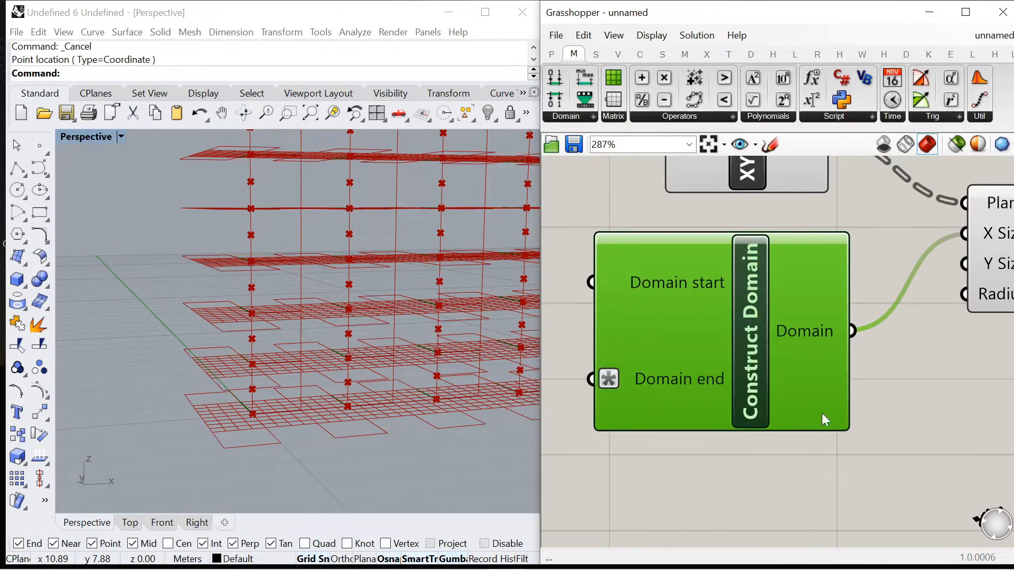
Step: Add a number slider ranging from 0 to 1.0 and connect it to both Domain start and Domain end
scroll(804, 436, down, 3)
double_click(636, 440)
text(0<1.)
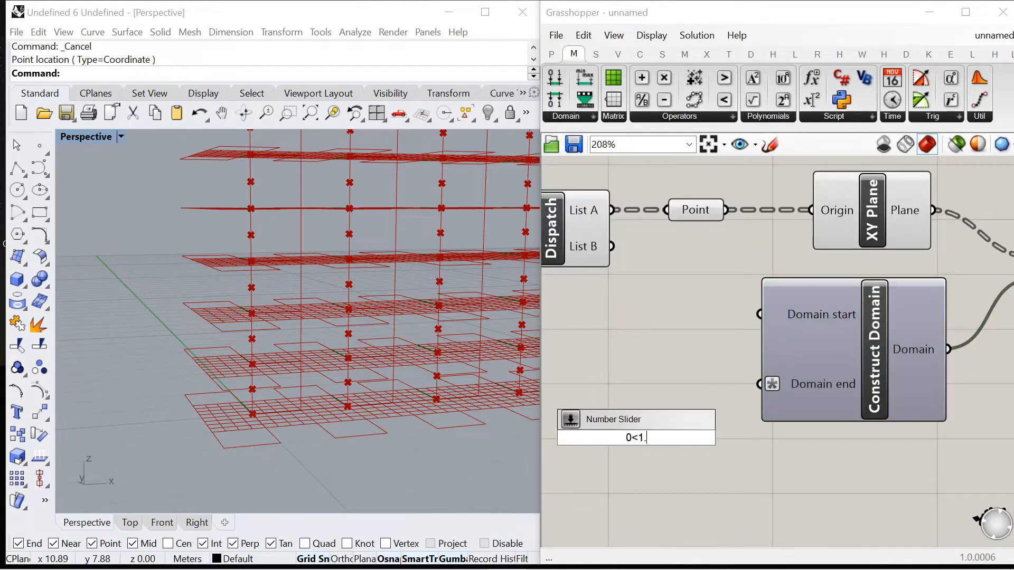
text(0)
key(Return)
drag(751, 441, 759, 317)
drag(593, 430, 551, 334)
drag(708, 342, 760, 384)
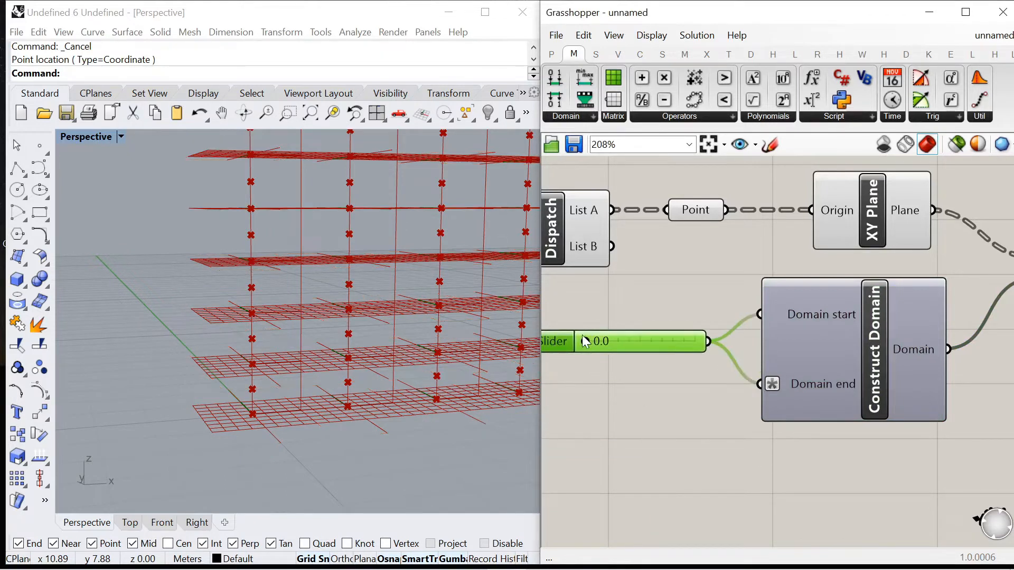
Step: Set the domain slider to 1.0 and duplicate the slider with its Construct Domain component below the originals
drag(586, 342, 722, 349)
scroll(665, 325, down, 4)
drag(744, 395, 630, 310)
scroll(738, 321, up, 4)
alt+drag(755, 346, 750, 503)
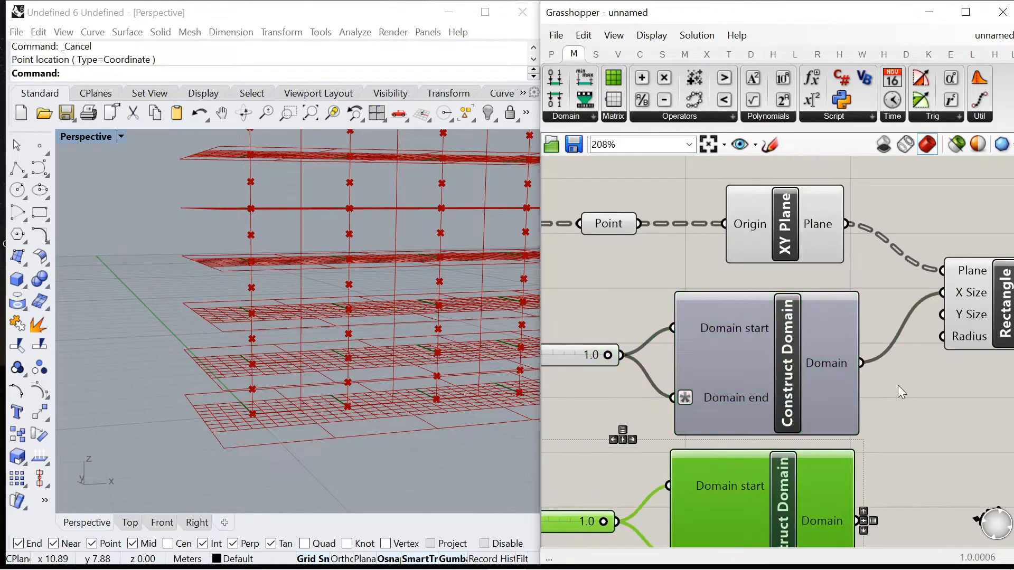
Step: Connect the duplicated Construct Domain's Domain output to the Rectangle's Y Size input
click(870, 423)
scroll(879, 411, down, 1)
drag(799, 467, 943, 355)
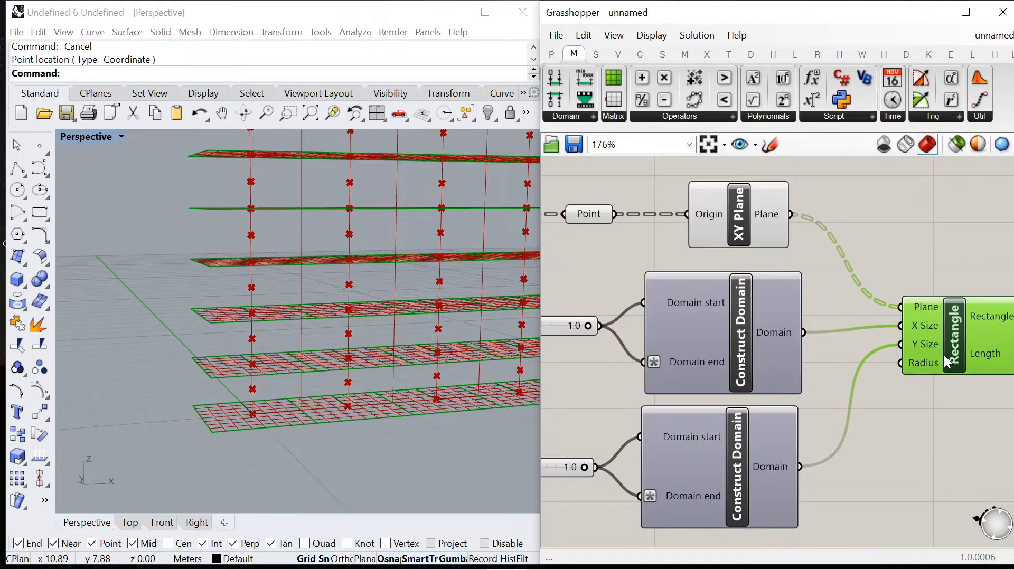
click(896, 439)
scroll(856, 411, down, 4)
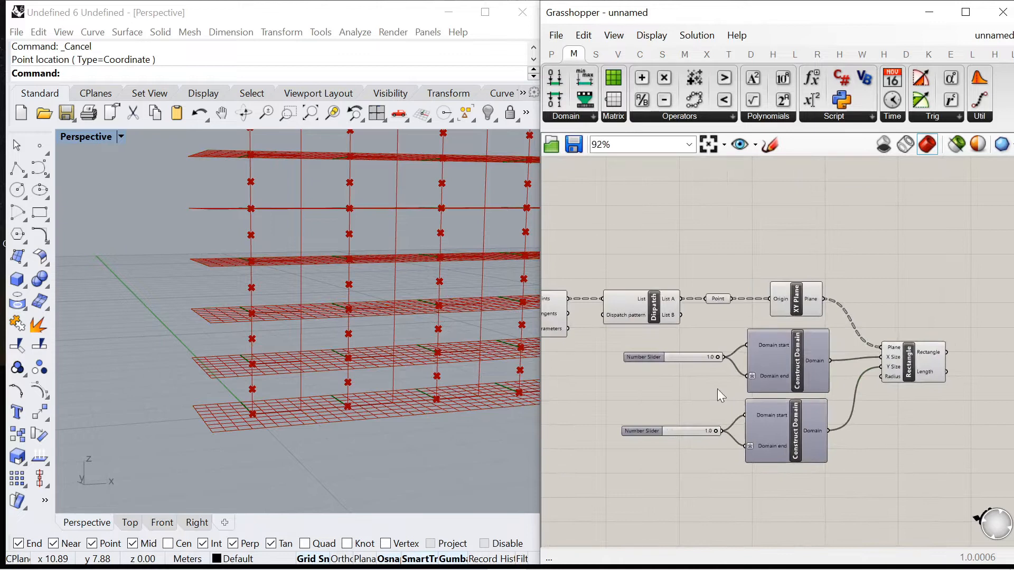
Step: Set the number slider driving the Rectangle's X Size domain to 0.8
scroll(670, 369, up, 7)
scroll(713, 315, down, 3)
right_drag(366, 351, 370, 389)
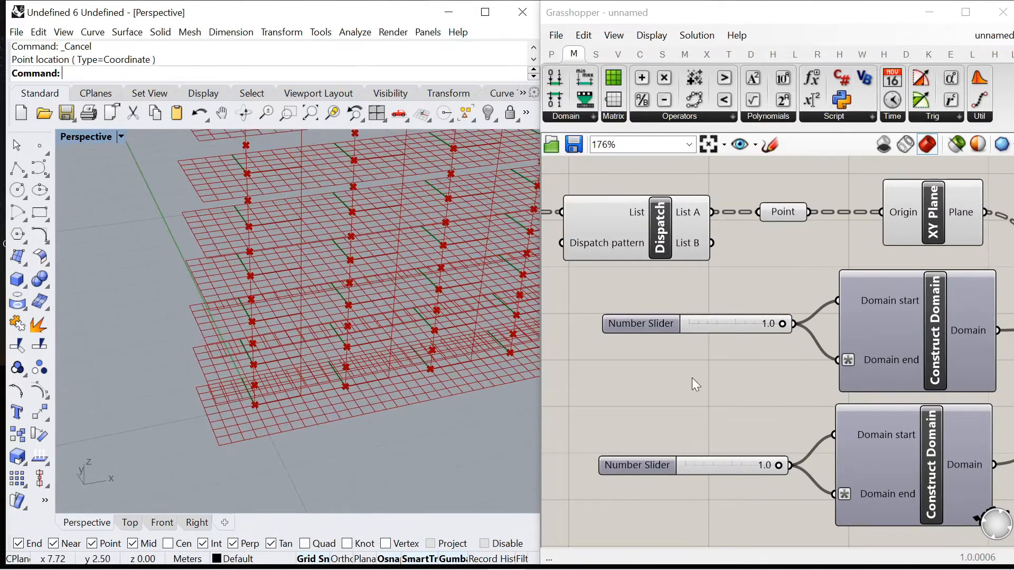
drag(783, 324, 763, 332)
Step: Turn off the preview of the Dispatch, Point and XY Plane components
scroll(764, 336, down, 5)
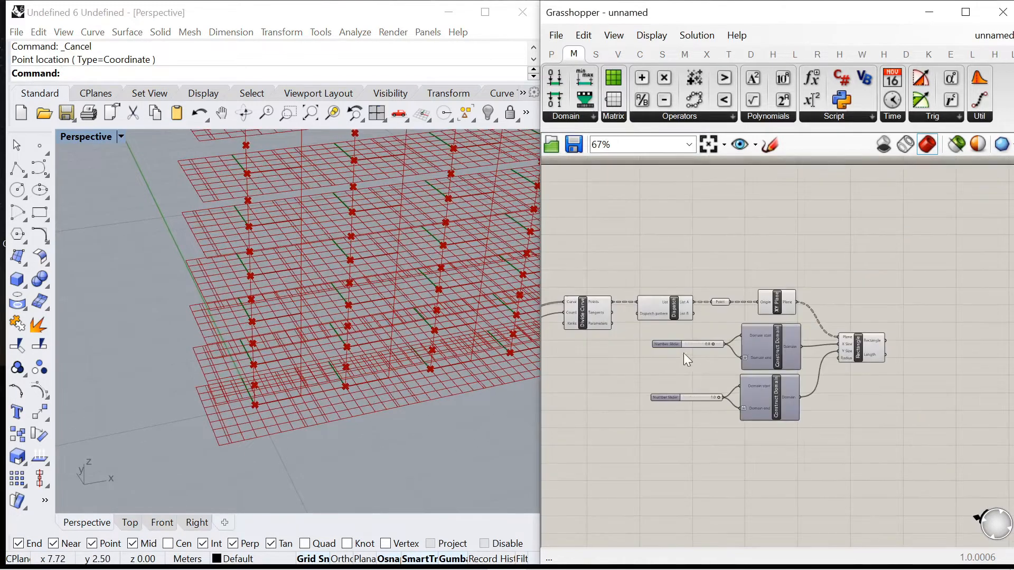
scroll(680, 356, up, 3)
drag(795, 272, 549, 328)
right_click(580, 213)
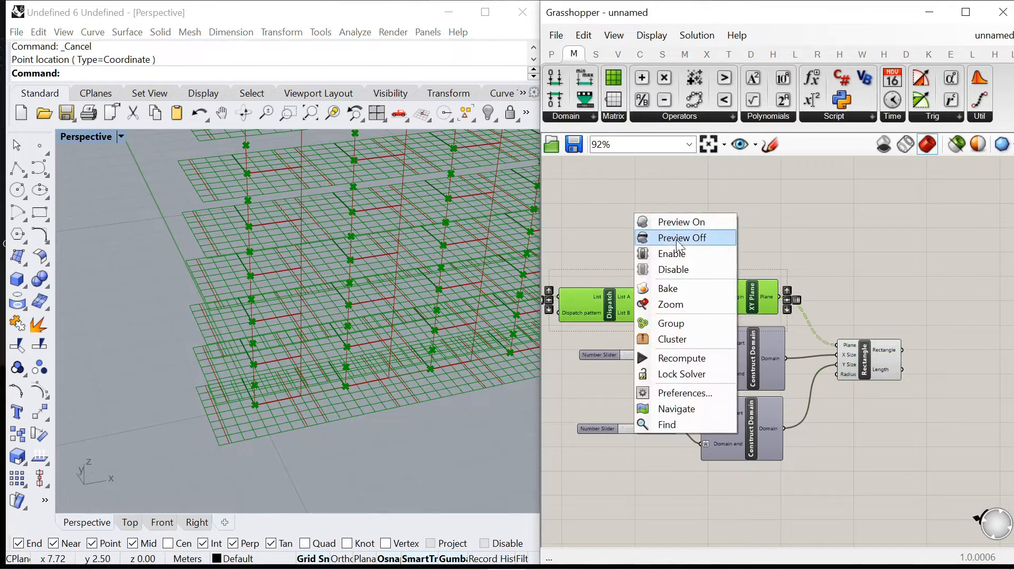
click(657, 233)
click(820, 235)
Step: Set the number slider driving the Rectangle's Y Size domain to 0.3
scroll(724, 335, up, 5)
drag(774, 433, 700, 460)
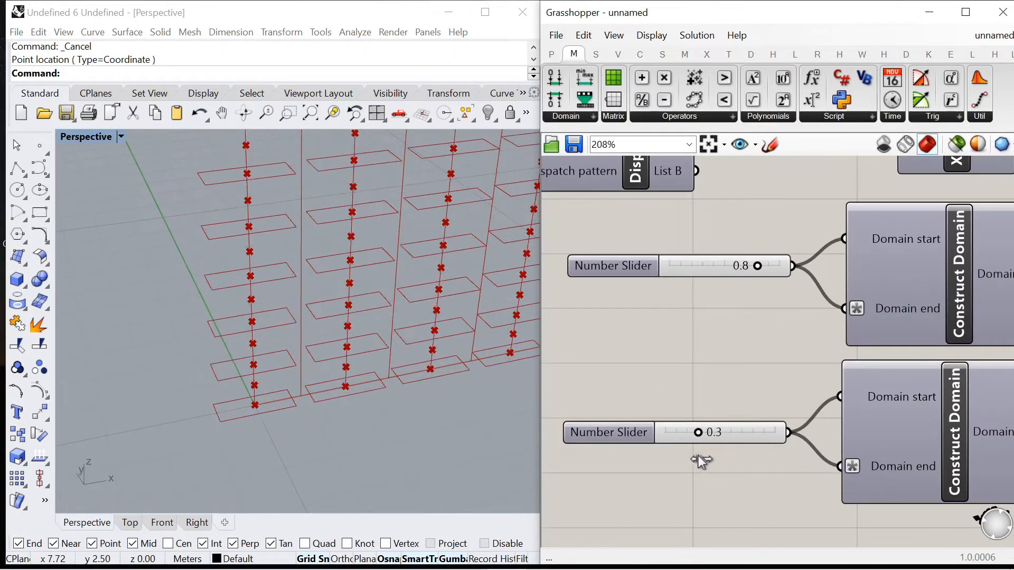
right_drag(407, 421, 401, 385)
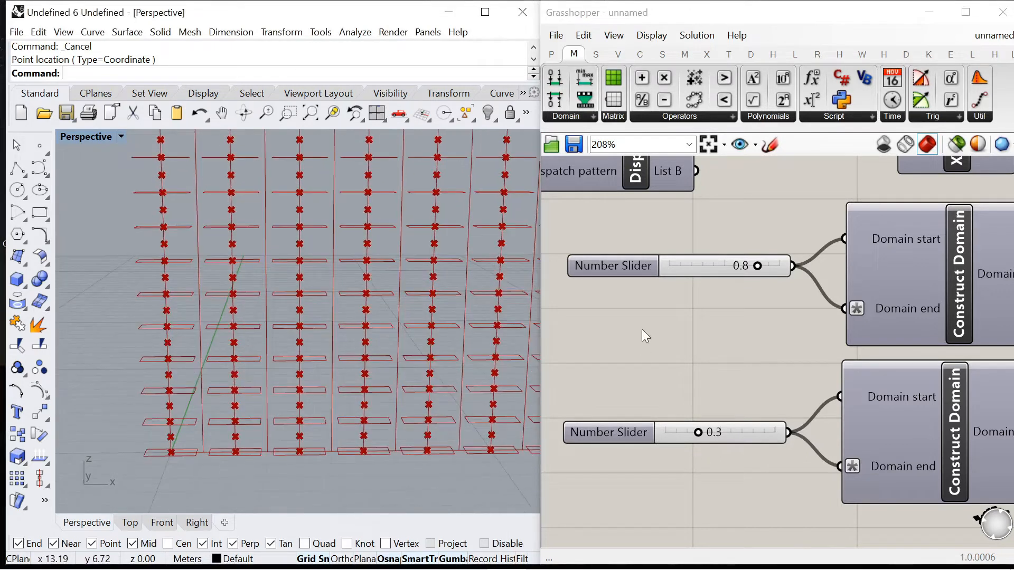
scroll(646, 336, down, 5)
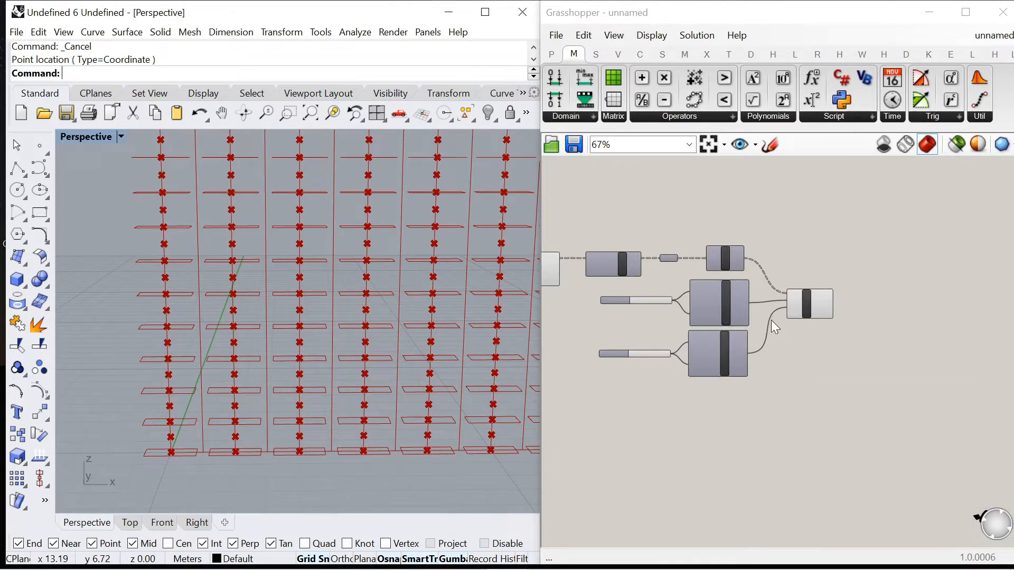
Step: Add a Surface parameter after the Rectangle component and connect the Rectangle output to it
scroll(882, 290, up, 5)
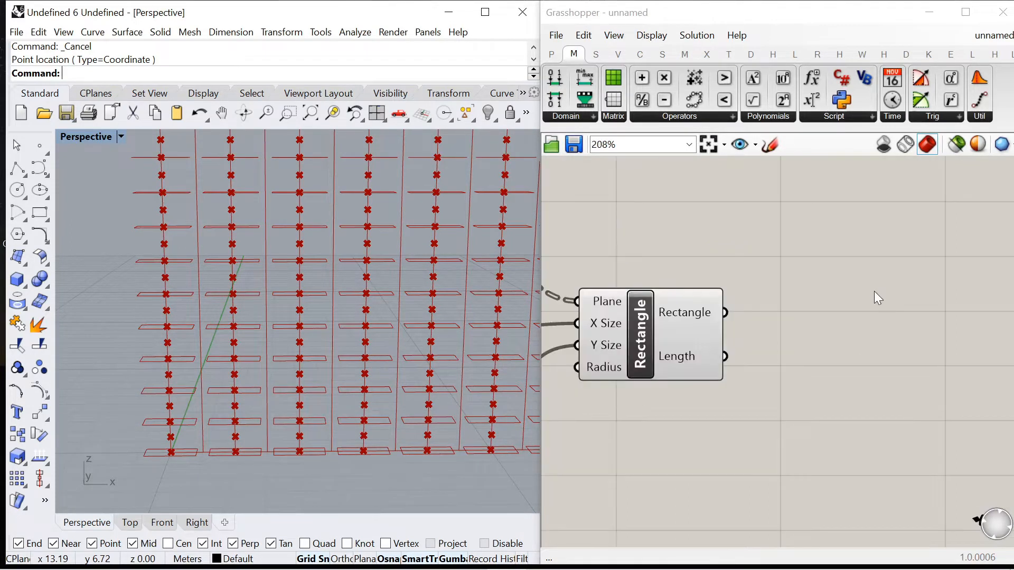
double_click(873, 292)
text(sur)
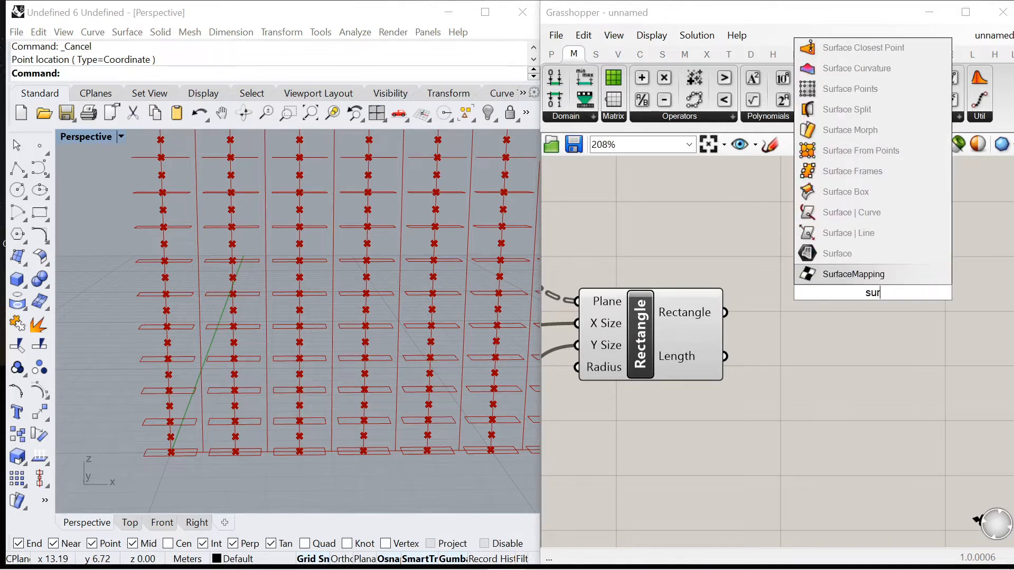
text(face)
key(Return)
drag(731, 324, 839, 311)
Step: Add an Extrude component and connect the Surface parameter to its Base input
double_click(911, 282)
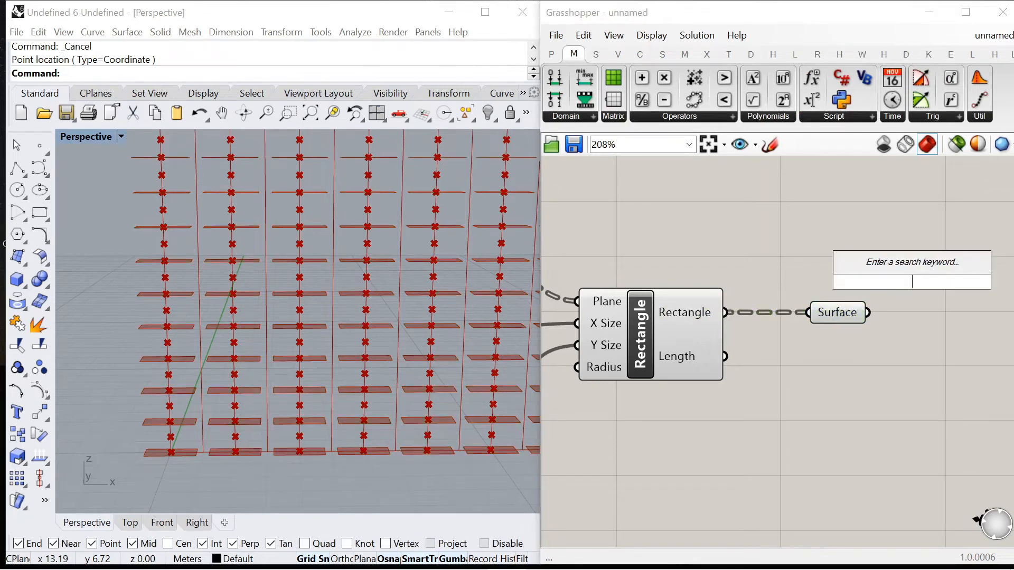
text(extrude)
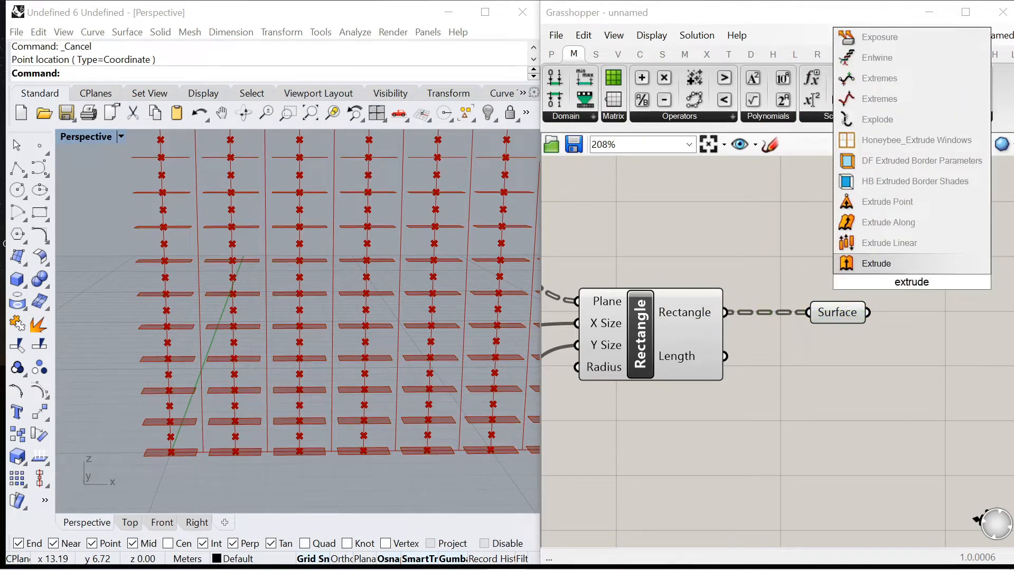
click(870, 263)
drag(870, 265, 906, 324)
scroll(768, 312, down, 1)
Step: Add a Unit Z component and connect its Unit vector output to the Extrude's Direction input
double_click(745, 378)
text(z)
click(740, 370)
drag(828, 380, 835, 325)
drag(877, 319, 940, 306)
Step: Add a number slider ranging from 0 to 1.0 and place it beside the Unit Z component
double_click(711, 470)
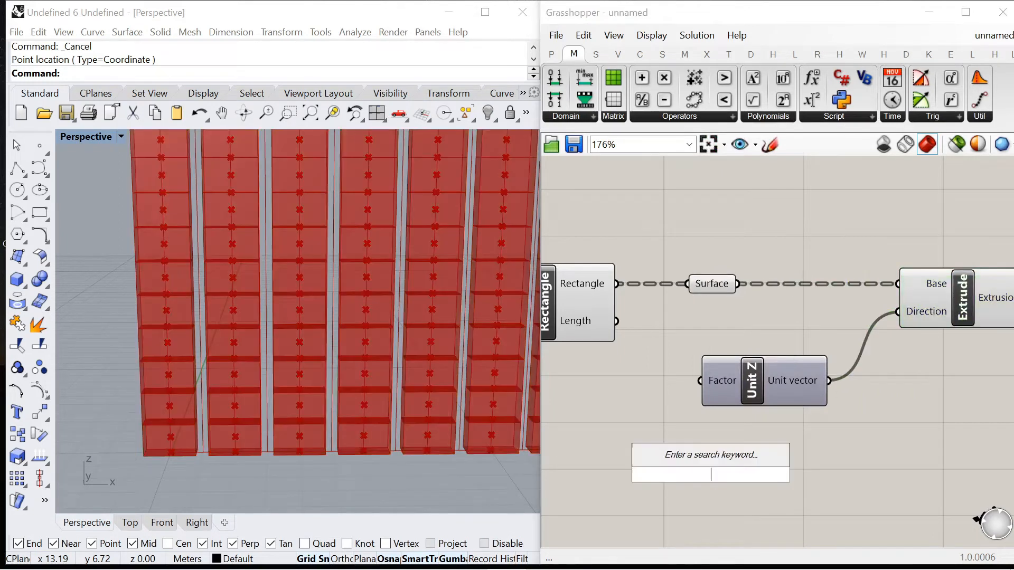
text(0<1.0)
key(Return)
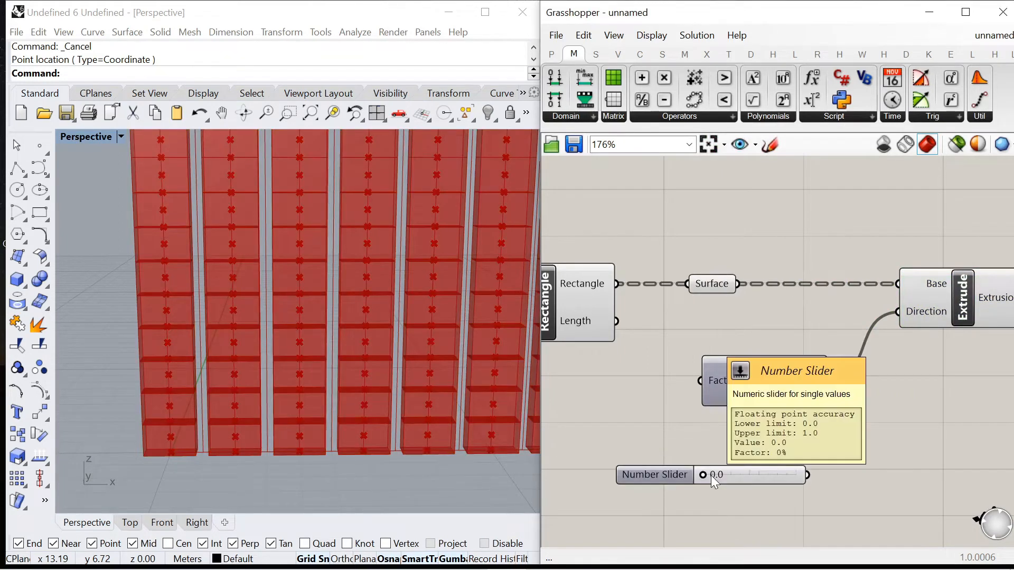
right_drag(704, 452, 616, 407)
scroll(618, 408, down, 1)
drag(705, 428, 613, 346)
Step: Connect the new number slider to the Unit Z's Factor input and tidy the component positions
scroll(688, 344, down, 4)
drag(767, 347, 680, 311)
drag(754, 313, 781, 312)
scroll(610, 367, up, 4)
click(737, 359)
drag(737, 359, 749, 318)
right_drag(750, 318, 572, 347)
Step: Set the Unit Z Factor slider to 0.5 for the brick extrusion height
click(922, 281)
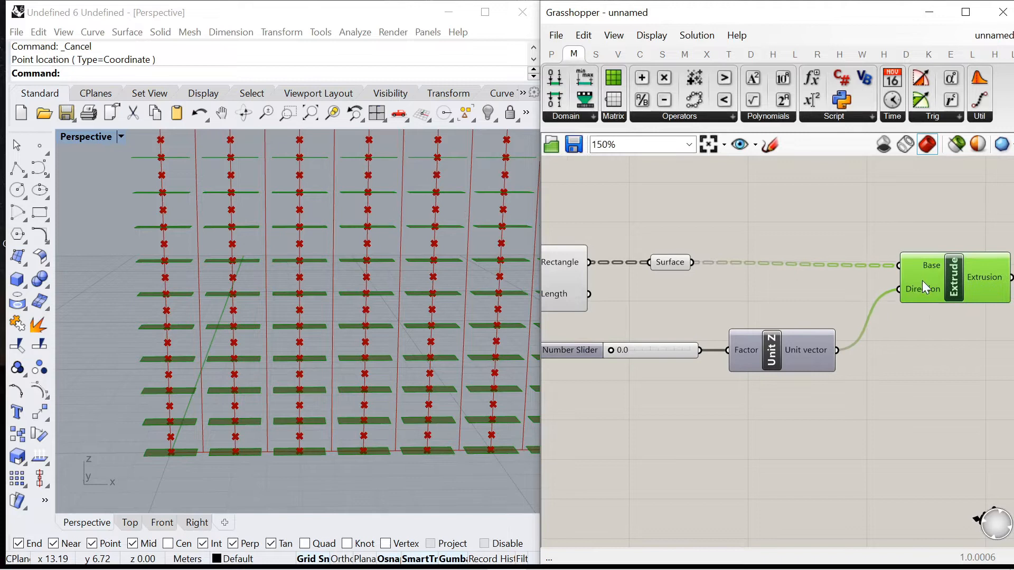
scroll(615, 360, up, 5)
drag(619, 333, 715, 332)
right_drag(409, 344, 277, 306)
scroll(312, 350, down, 6)
right_drag(395, 275, 454, 296)
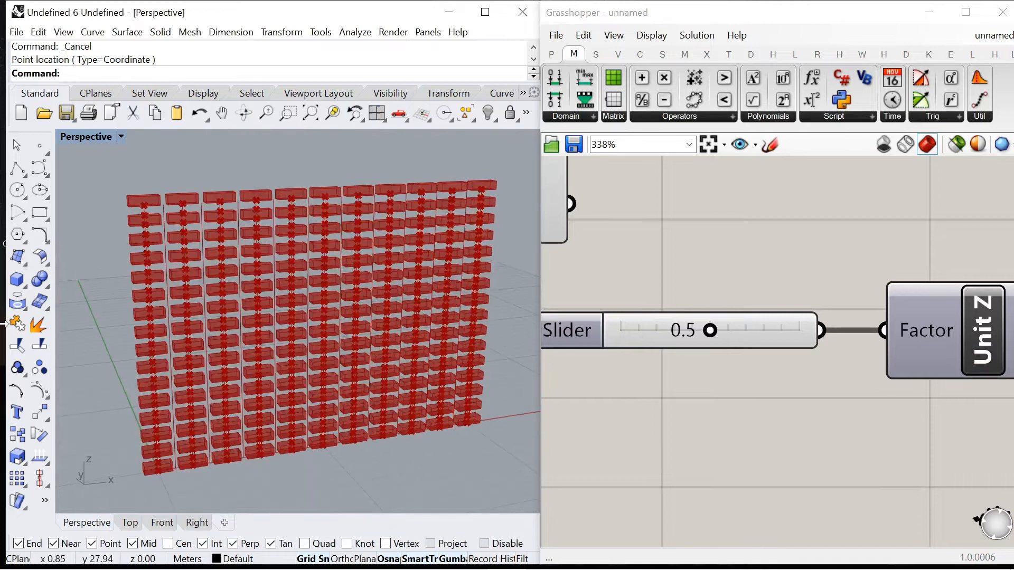
Step: Add a Rotate component with Geometry, Angle and Plane inputs and place it well after the Extrude component
scroll(689, 299, down, 4)
scroll(690, 299, down, 3)
scroll(761, 283, up, 3)
click(717, 267)
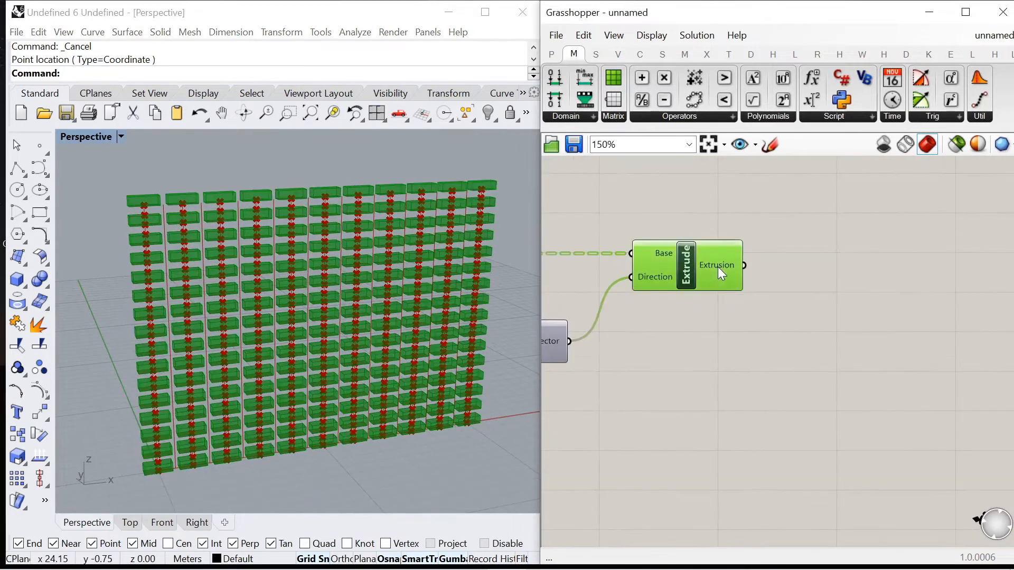
click(824, 332)
double_click(827, 333)
text(rot)
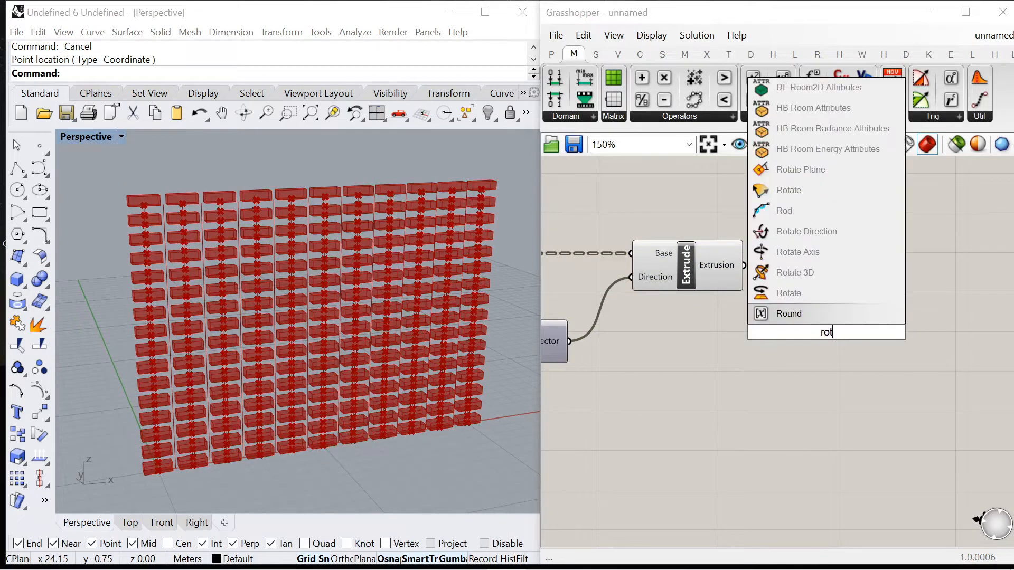
key(Return)
drag(826, 333, 897, 340)
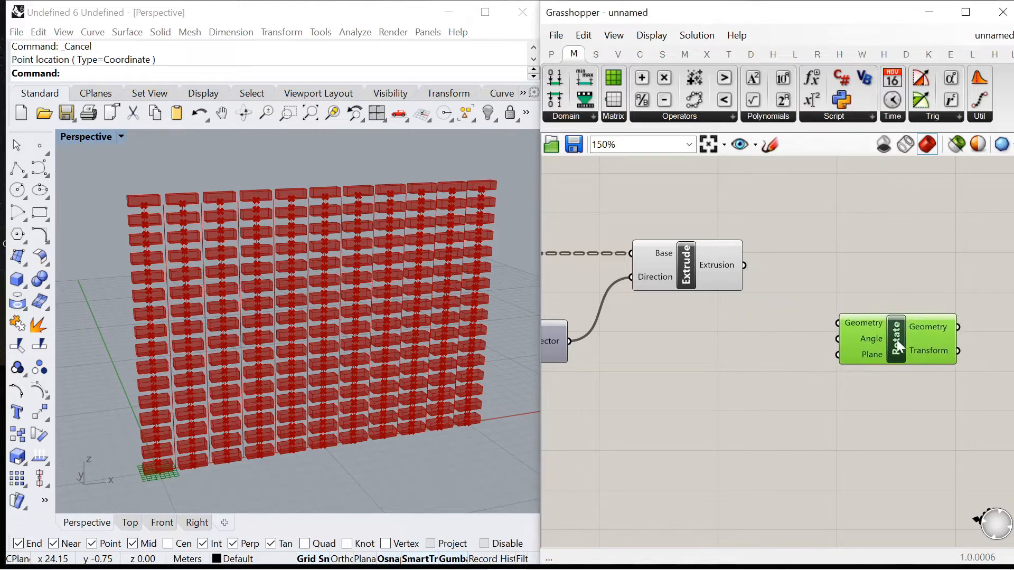
scroll(896, 340, down, 1)
right_drag(897, 340, 768, 343)
drag(768, 344, 910, 334)
Step: Add an XY Plane component and connect its Plane output to the Rotate's Plane input
double_click(750, 274)
text(xy)
key(Return)
scroll(853, 336, up, 3)
drag(749, 233, 816, 354)
Step: Add a Volume component and connect the Extrude's Extrusion output to its Geometry input
double_click(808, 246)
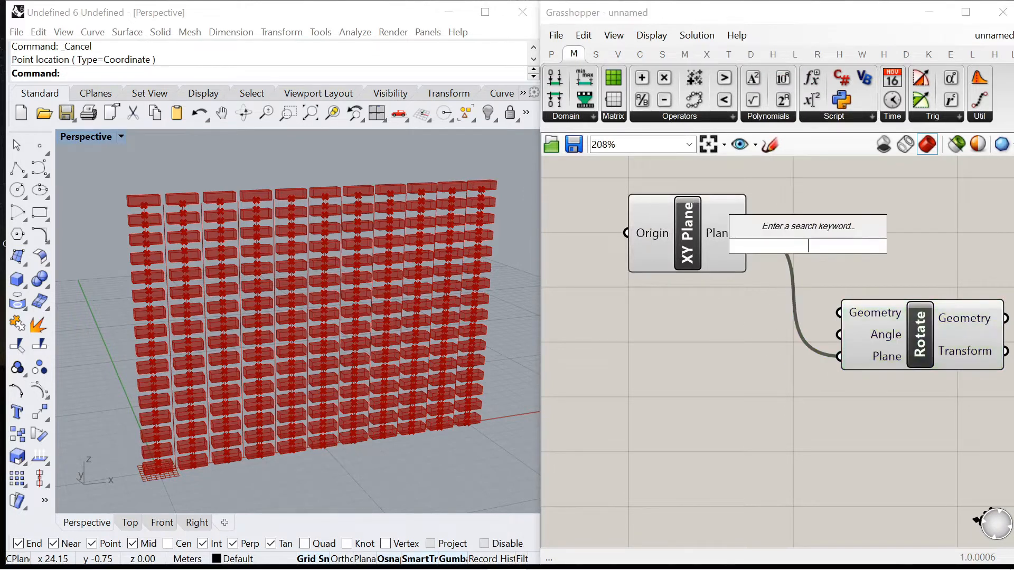
text(volume)
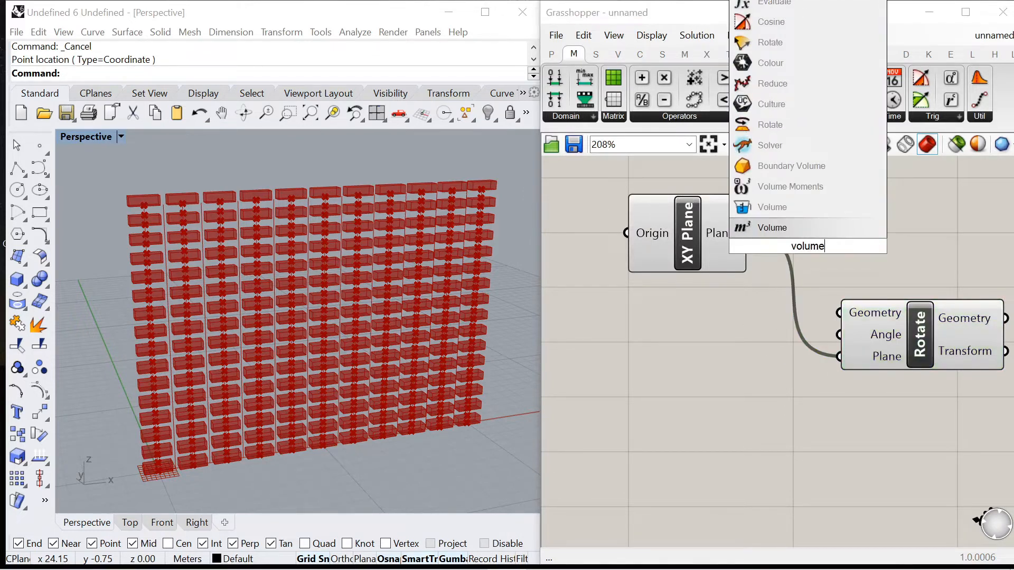
click(761, 228)
scroll(781, 328, down, 2)
drag(782, 328, 885, 338)
drag(600, 230, 749, 220)
Step: Place the Volume component before the new XY Plane and connect its Centroid output to the plane's Origin input
drag(699, 262, 625, 198)
right_drag(625, 198, 678, 223)
scroll(677, 223, up, 1)
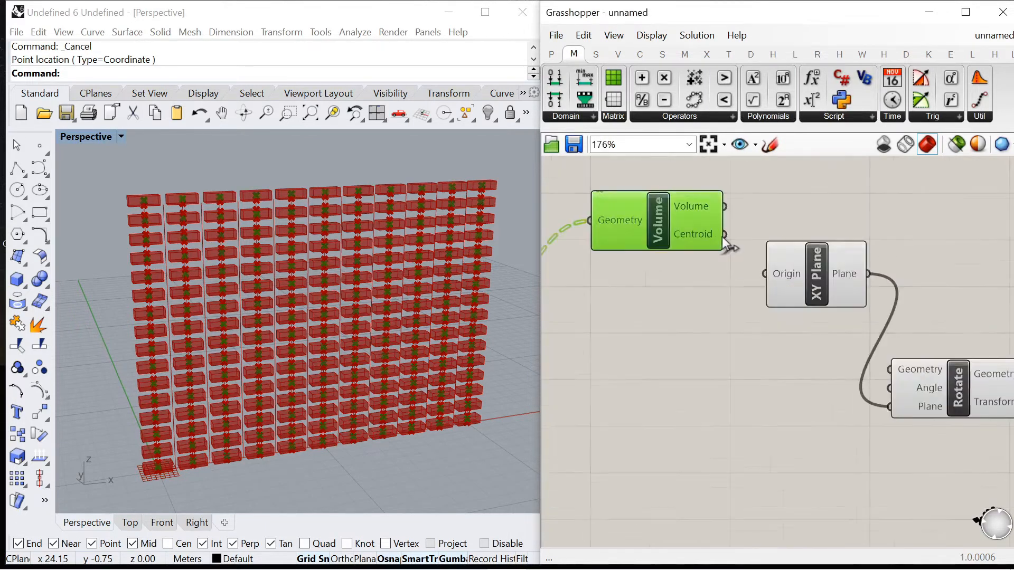
drag(724, 236, 764, 274)
drag(667, 240, 651, 269)
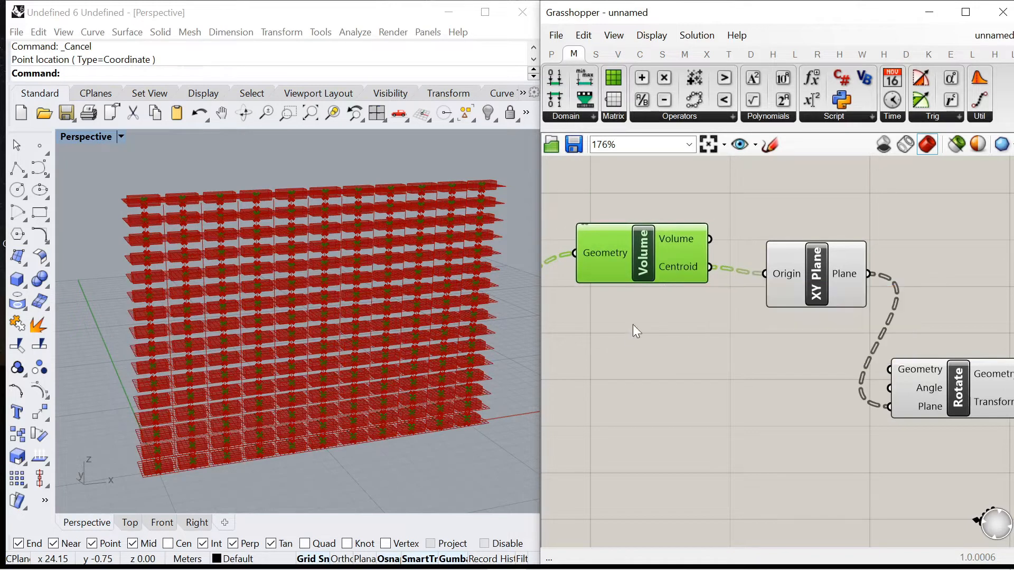
Step: Add an Explode Tree component below Volume and connect the Extrude's Extrusion output to its Data input
scroll(570, 256, up, 2)
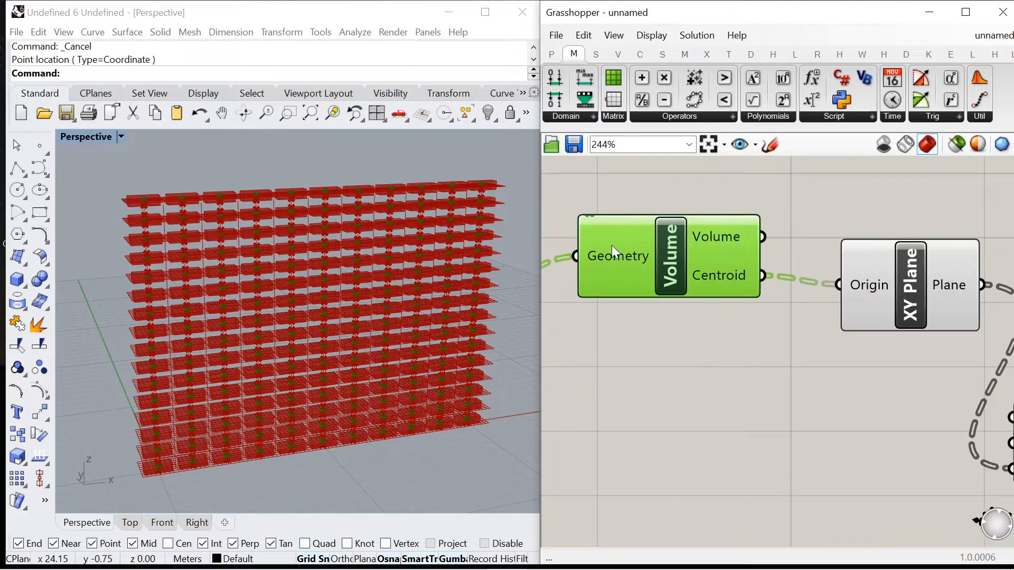
scroll(613, 246, down, 3)
right_drag(607, 330, 735, 318)
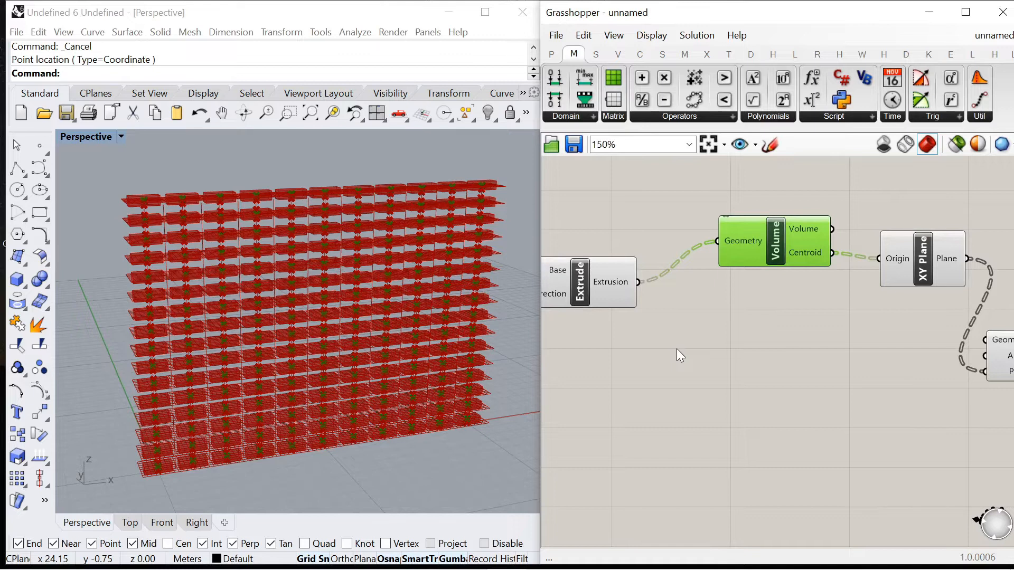
right_drag(677, 348, 659, 342)
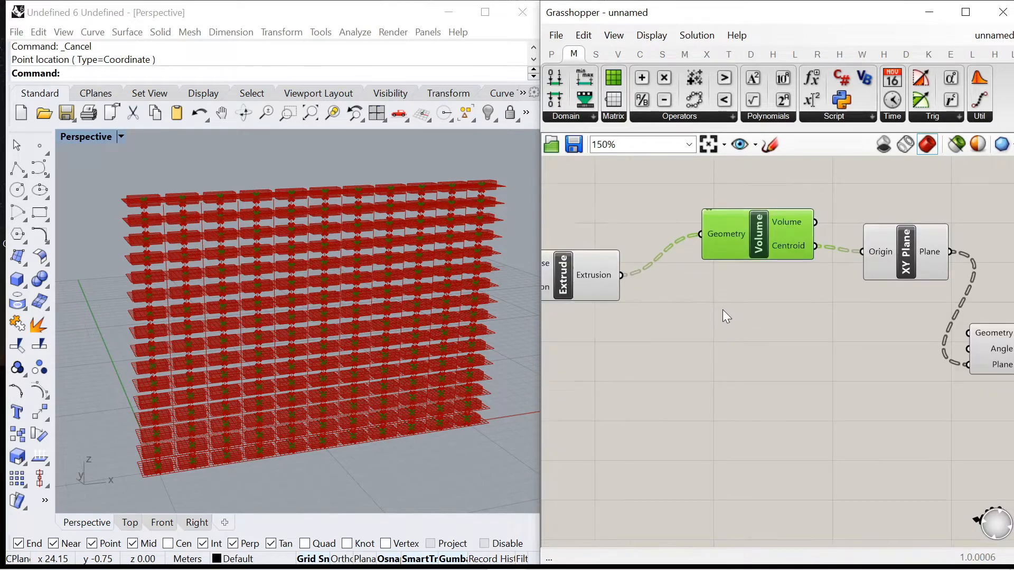
double_click(722, 310)
text(explode tree)
key(Return)
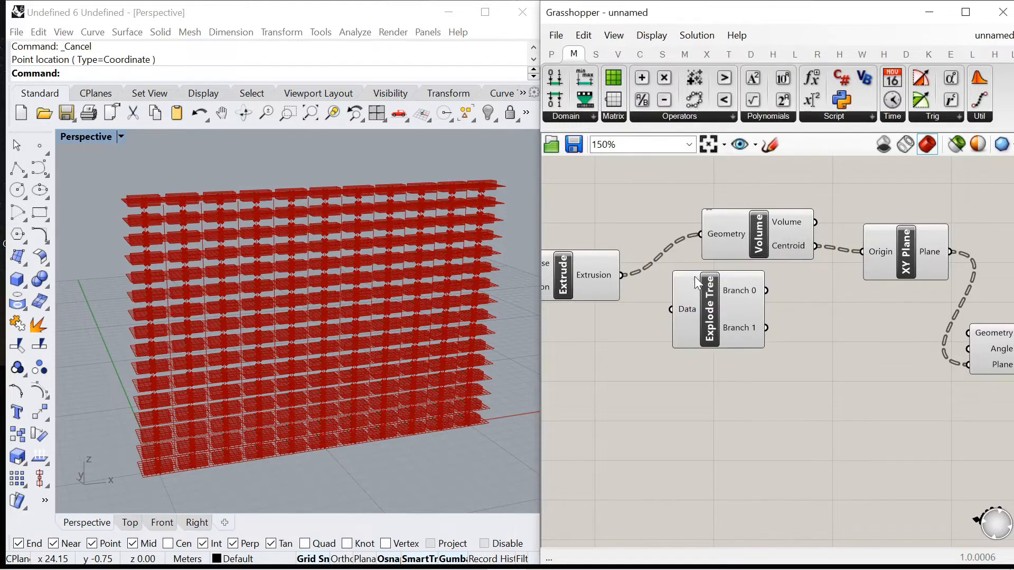
drag(622, 275, 716, 352)
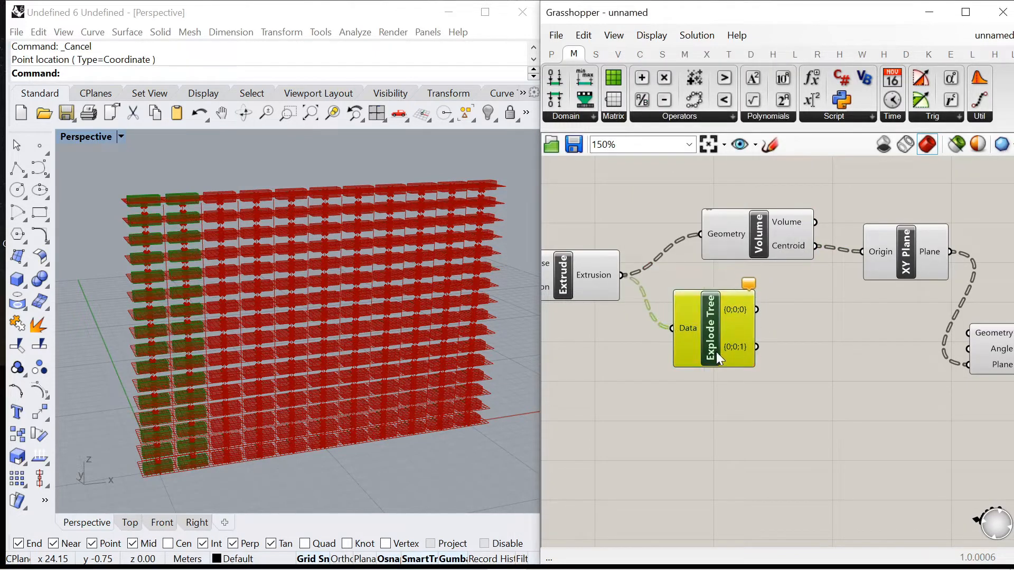
Step: Add a List Length component and connect the Explode Tree's {0;0;0} branch to its List input
double_click(791, 375)
text(list lengh)
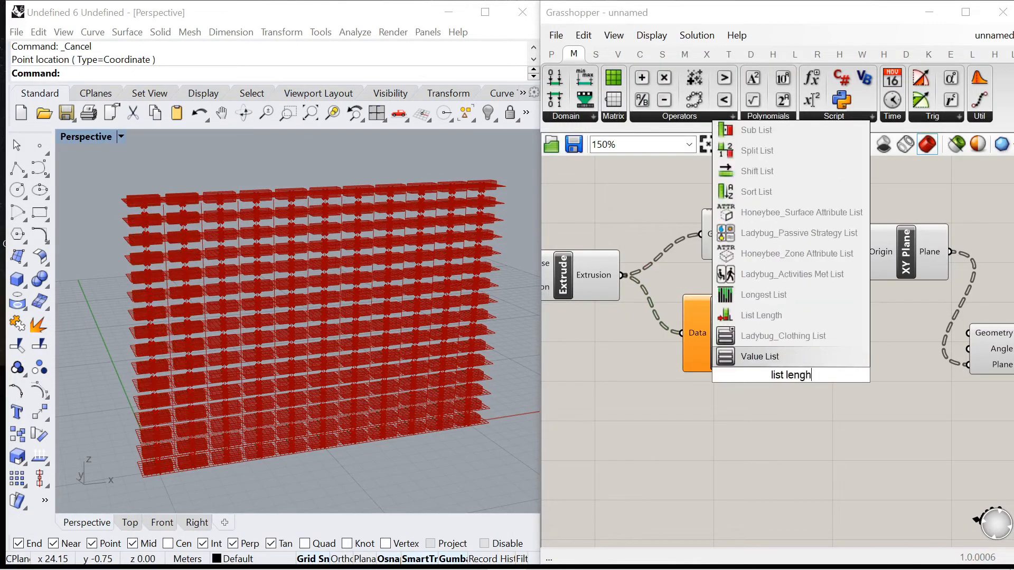
click(765, 320)
drag(766, 314, 786, 353)
scroll(657, 354, down, 5)
scroll(747, 354, up, 5)
Step: Reposition the Rotate, XY Plane and List Length components to make room for the rotation-angle components
drag(872, 352, 933, 344)
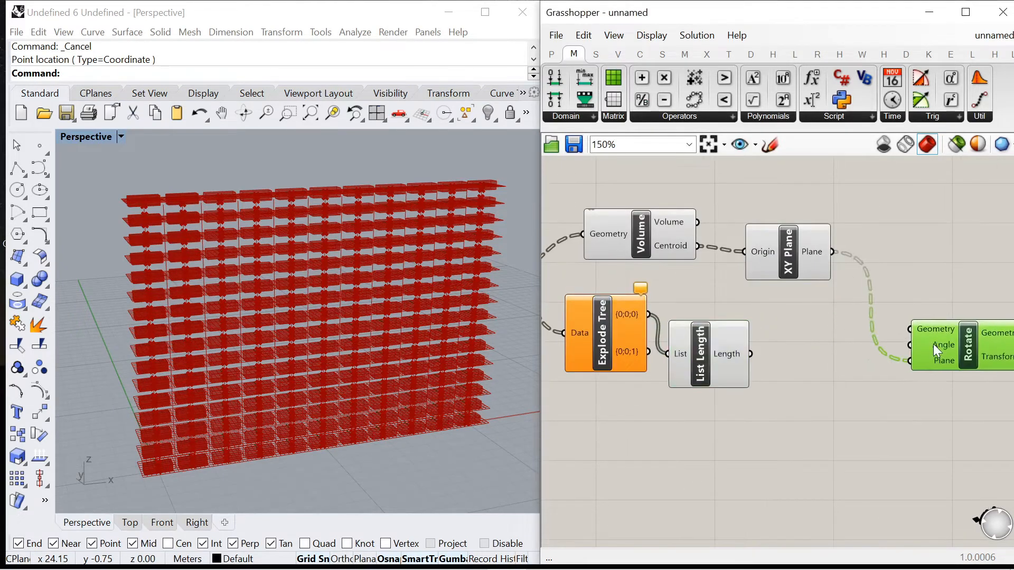
scroll(933, 344, down, 1)
right_drag(933, 344, 832, 335)
drag(829, 316, 897, 304)
drag(721, 269, 747, 248)
drag(670, 344, 670, 319)
mouse_move(670, 319)
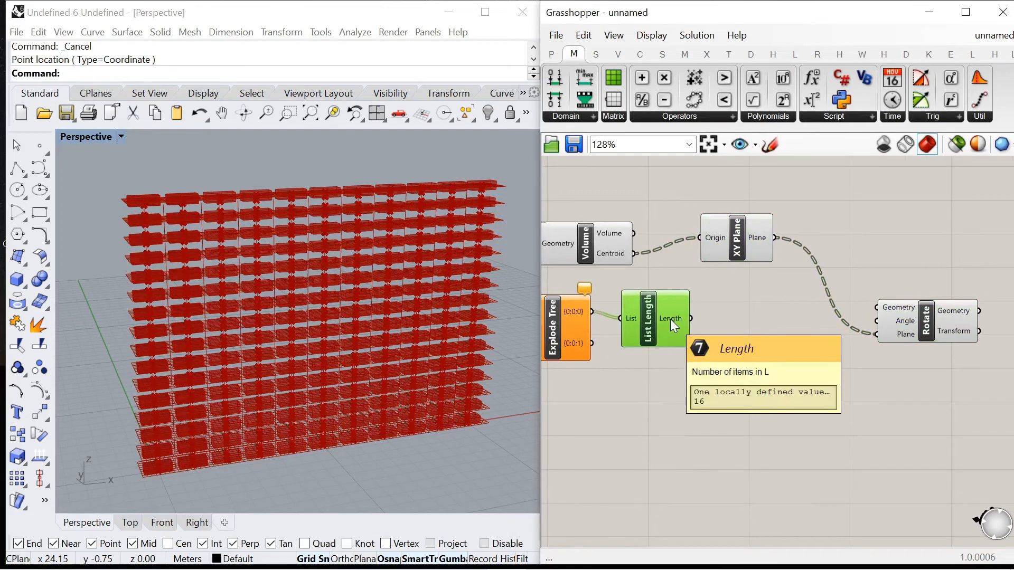
Step: Add a Series component and place it below the List Length component
double_click(706, 441)
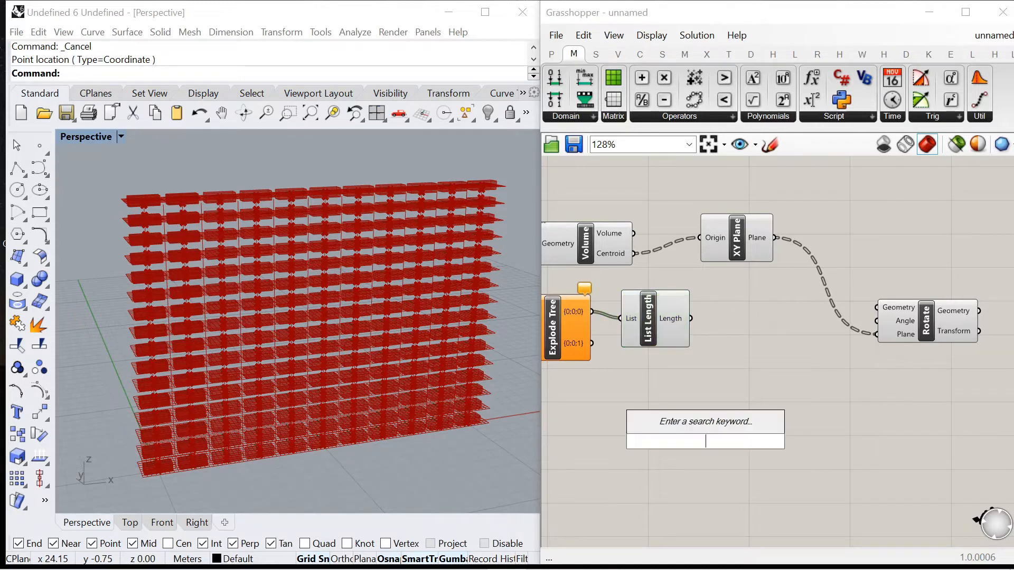
text(series)
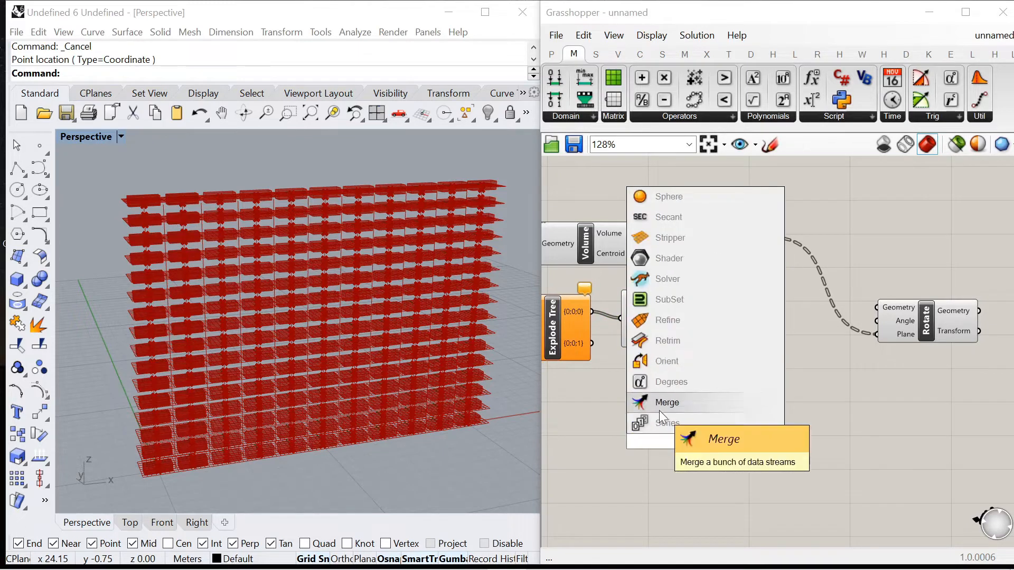
click(684, 416)
drag(714, 450, 754, 421)
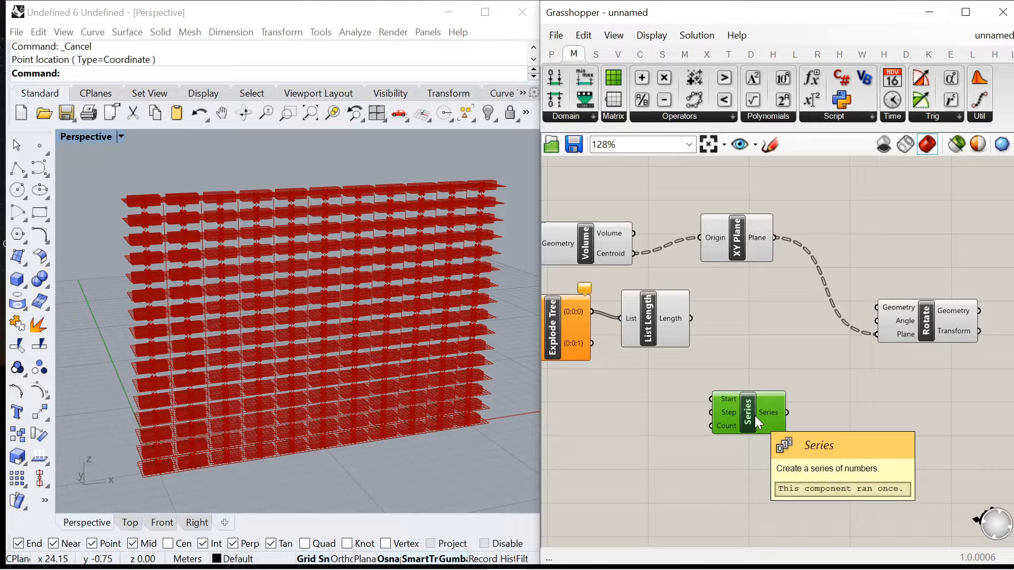
Step: Add a List Length component beside the Dispatch and connect the Dispatch's List A output to its List input
scroll(890, 351, down, 5)
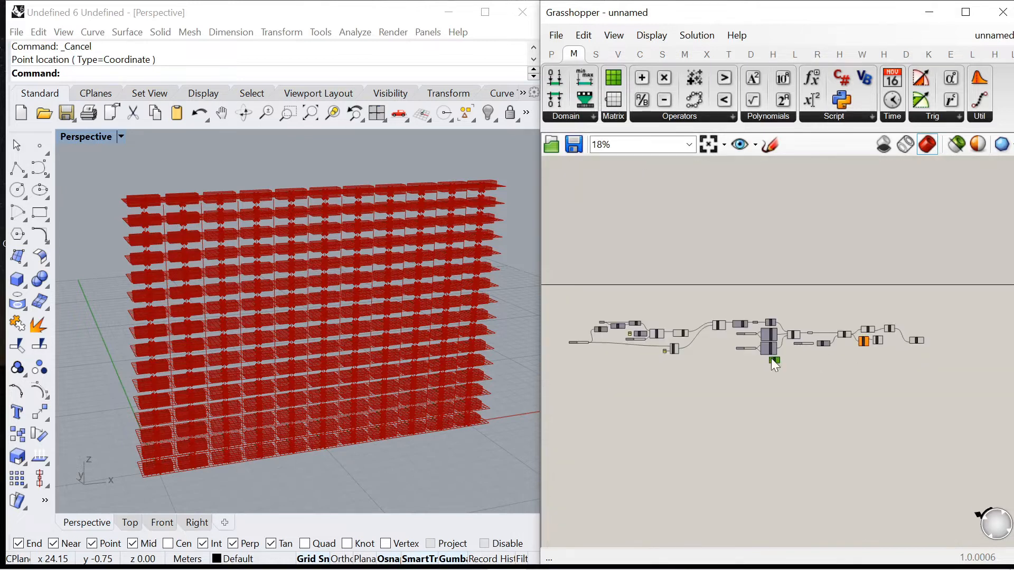
scroll(685, 349, up, 3)
scroll(681, 342, up, 2)
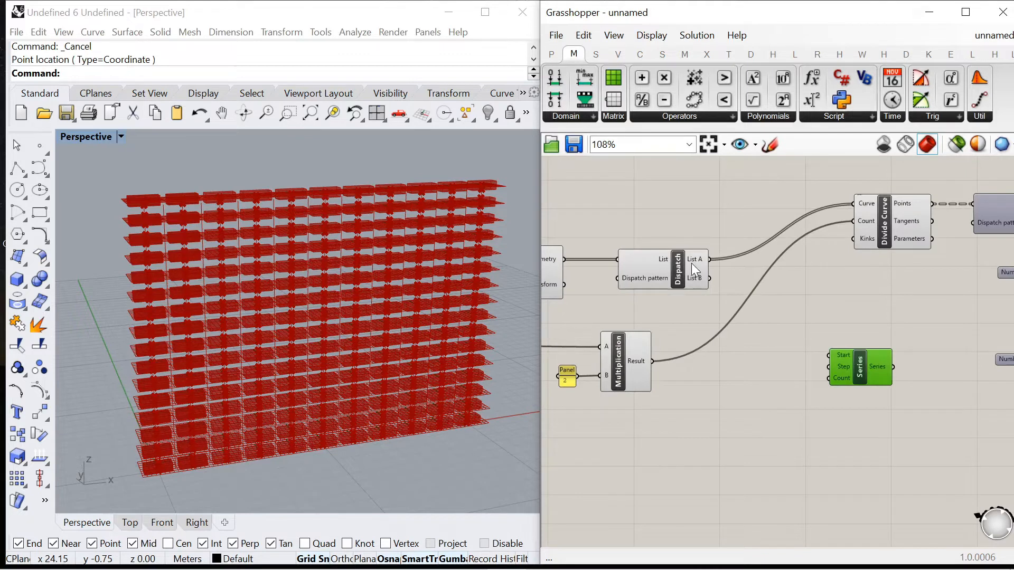
scroll(691, 263, down, 2)
scroll(727, 354, up, 3)
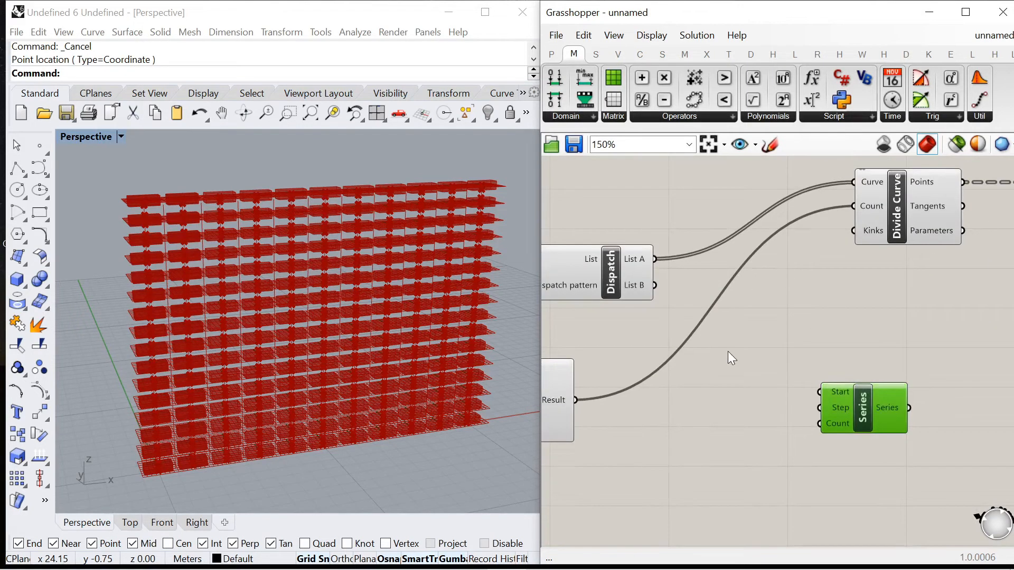
double_click(728, 356)
text(list l)
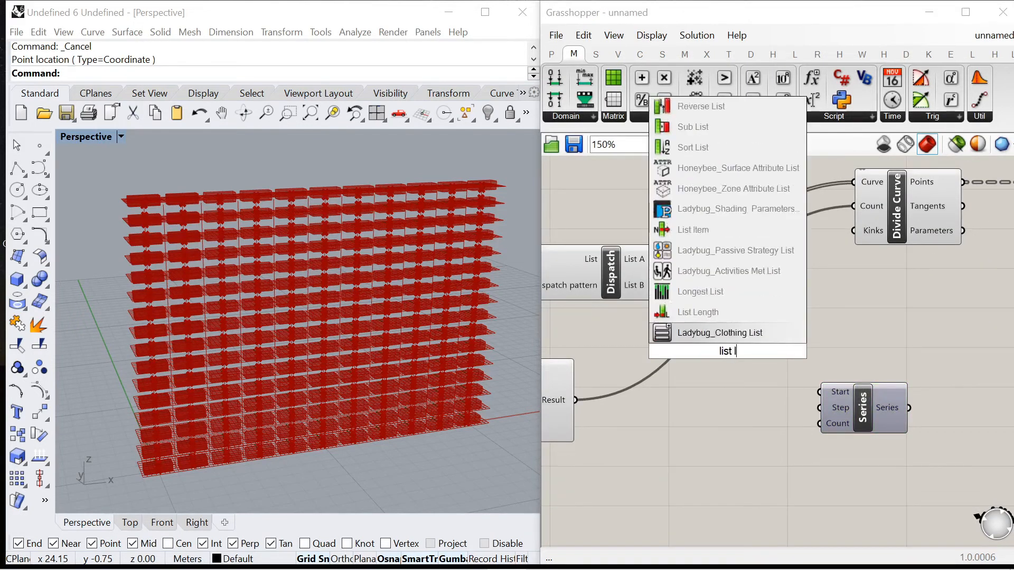
text(eng)
key(Return)
drag(657, 259, 687, 351)
drag(769, 352, 775, 425)
Step: Connect the new List Length to the Series' Count input and place the Series near the Rotate component
drag(924, 468, 904, 362)
scroll(639, 327, down, 6)
click(851, 380)
scroll(817, 359, up, 3)
scroll(914, 354, down, 5)
scroll(807, 357, up, 8)
drag(671, 428, 857, 397)
scroll(693, 403, down, 5)
scroll(811, 388, up, 4)
drag(607, 418, 809, 395)
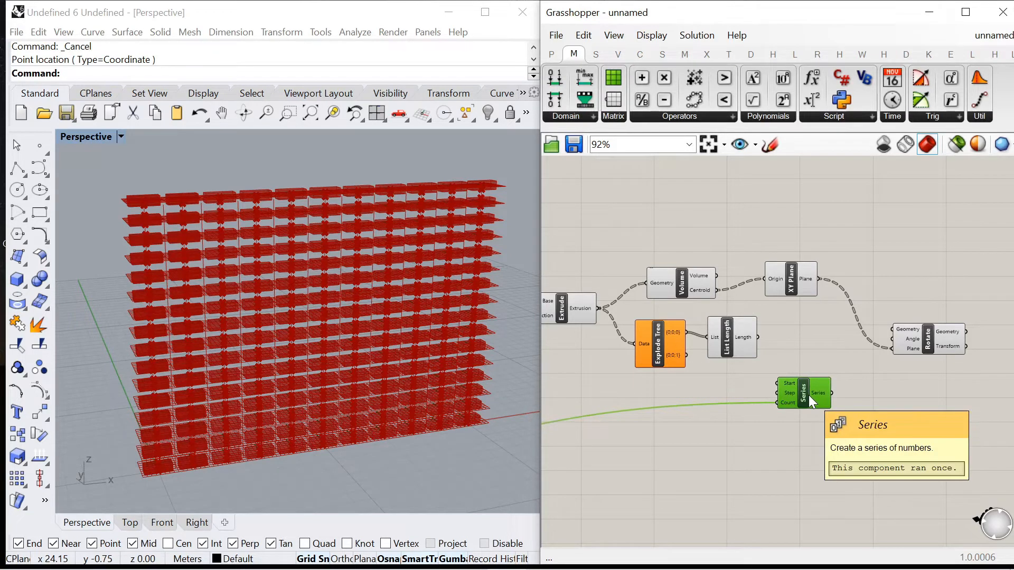
Step: Add a 0 to 30 Number Slider, connect it to the Series' Step input and set it to 30
double_click(814, 455)
text(0<30)
key(Return)
scroll(774, 416, up, 3)
drag(927, 473, 805, 376)
drag(810, 472, 655, 370)
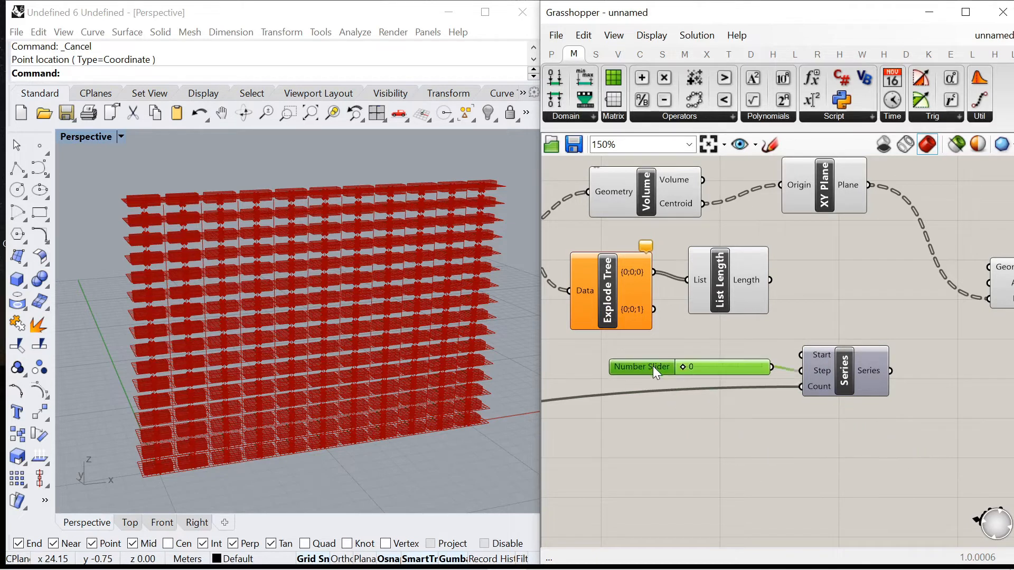
click(774, 379)
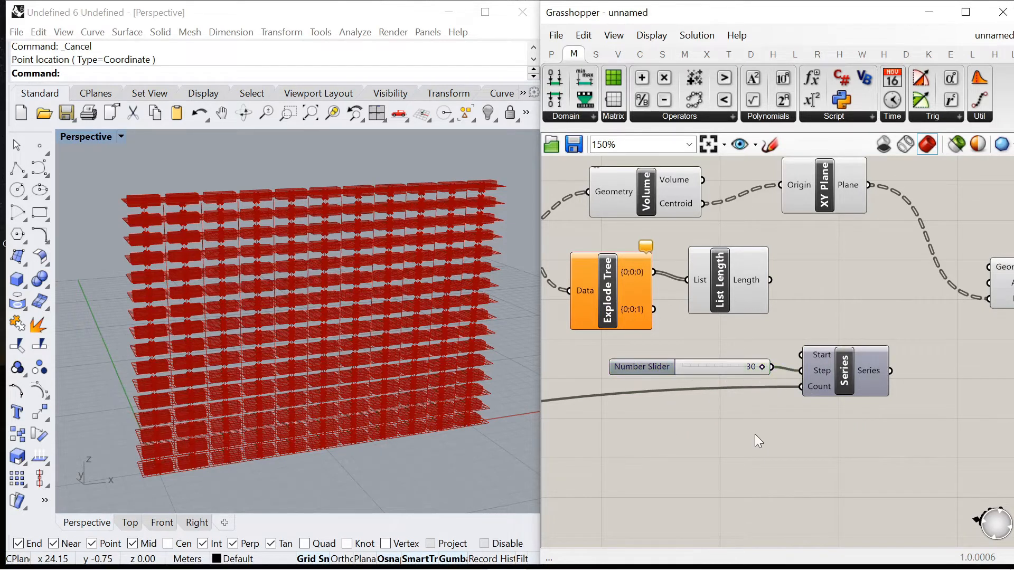
Step: Add a second Series, feeding its Start from the first Series and its Count from the List Length beside Explode Tree
scroll(755, 435, down, 2)
scroll(823, 408, up, 1)
double_click(823, 409)
text(series)
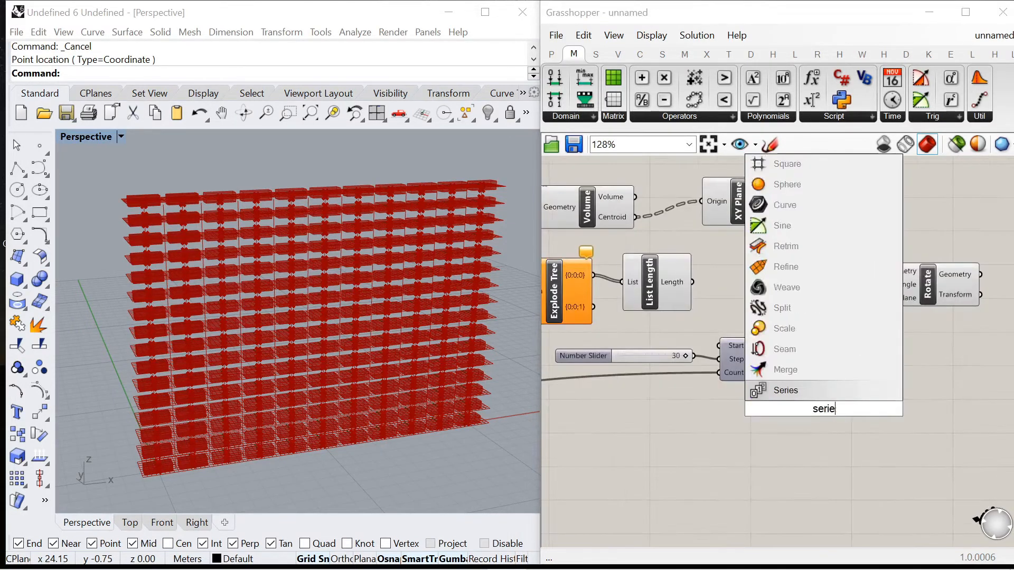
click(801, 393)
drag(826, 407, 870, 400)
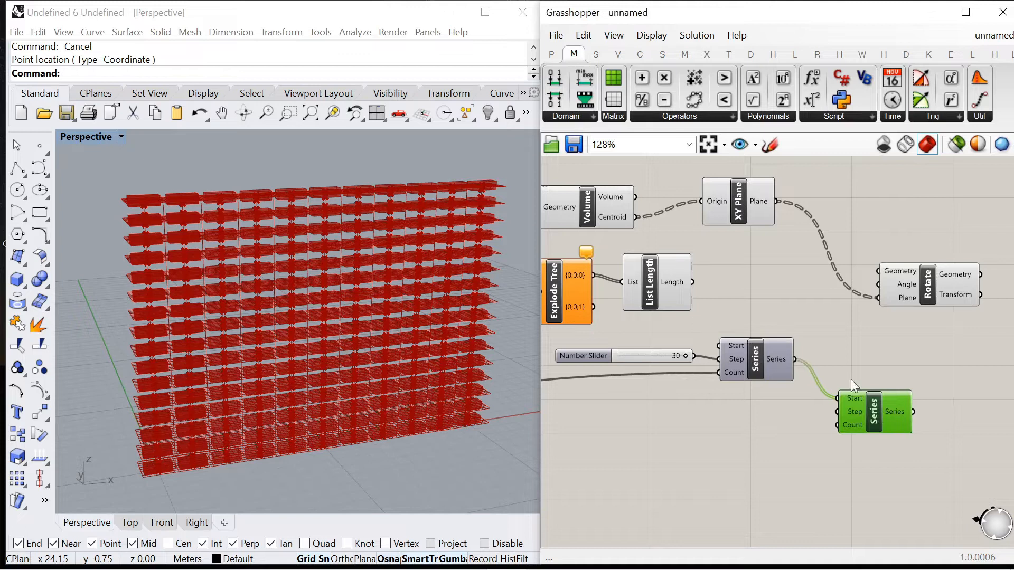
drag(874, 417, 886, 357)
drag(693, 282, 889, 338)
Step: Add a Number Slider with the value 15 and connect it to the second Series' Step input
scroll(747, 303, down, 2)
scroll(829, 296, up, 2)
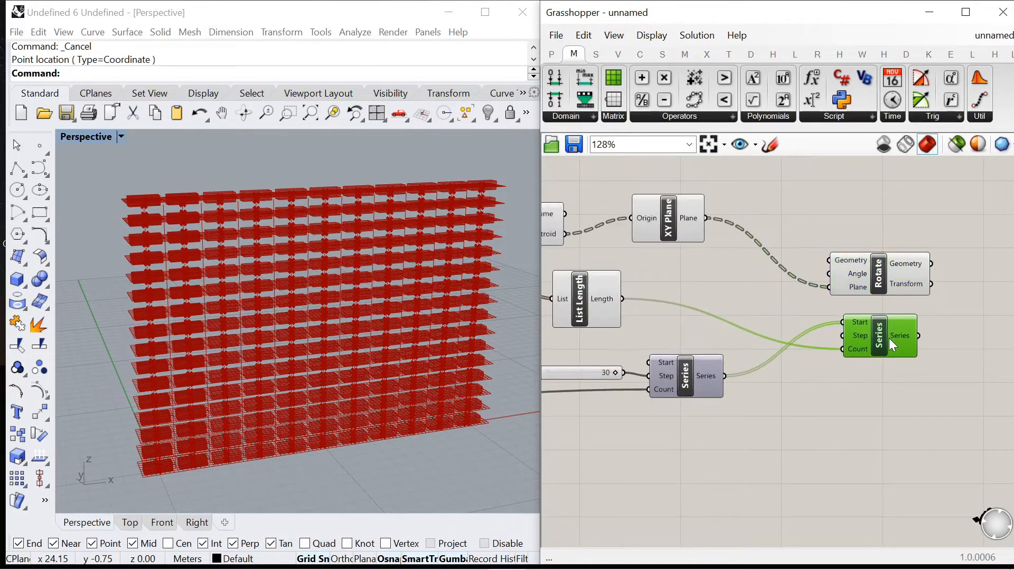
double_click(792, 423)
text(0<1)
key(Return)
scroll(731, 366, down, 2)
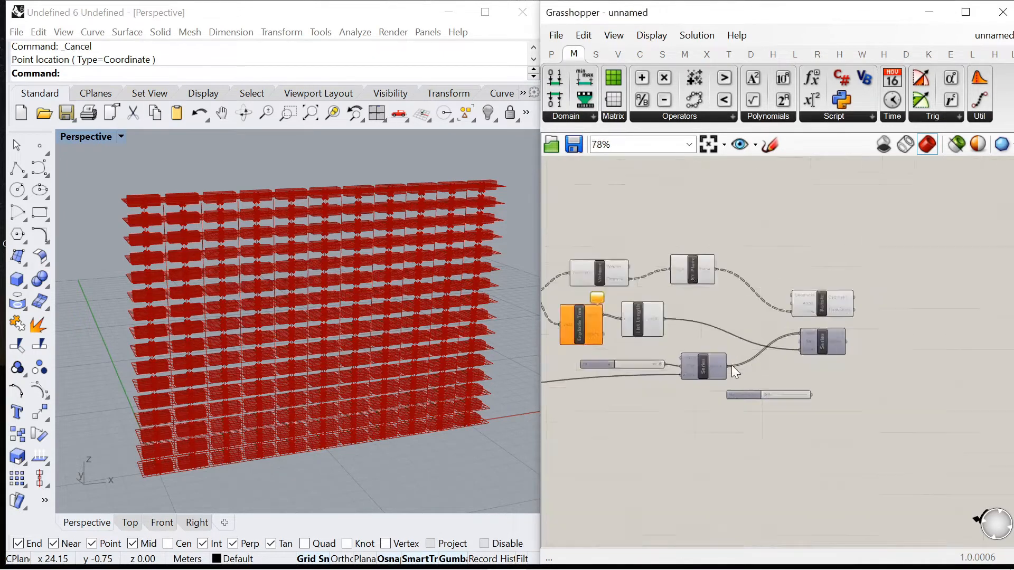
scroll(730, 380, up, 2)
drag(861, 414, 844, 329)
drag(880, 323, 916, 410)
drag(788, 413, 683, 441)
Step: Arrange the two Series components and their Number Sliders so the wires between them are easy to follow
drag(676, 360, 805, 324)
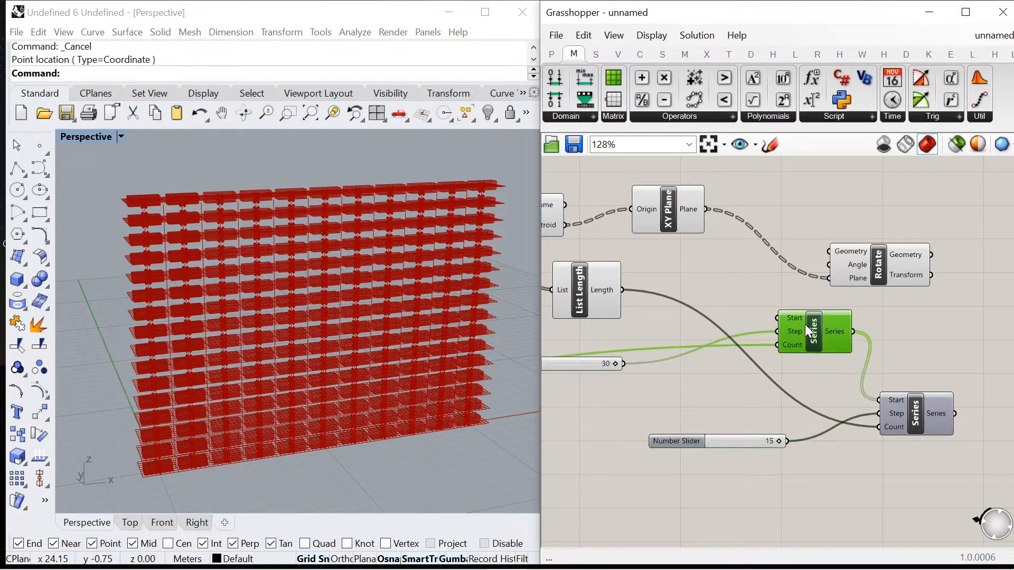
right_drag(585, 354, 693, 344)
drag(632, 354, 705, 379)
right_drag(935, 327, 781, 349)
drag(782, 350, 792, 351)
drag(801, 368, 818, 372)
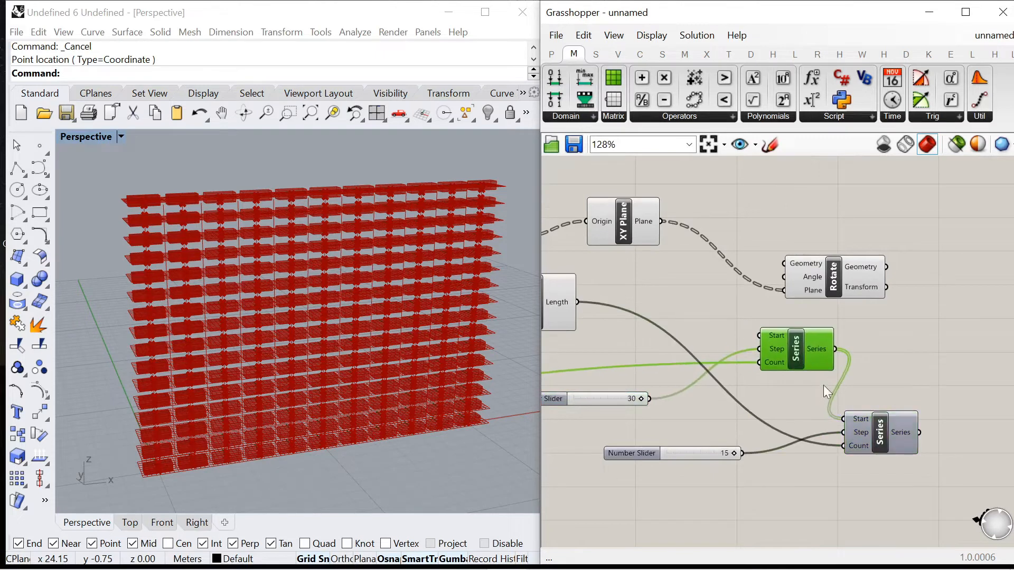
drag(855, 423, 875, 434)
drag(663, 454, 576, 432)
scroll(848, 365, down, 2)
scroll(860, 341, up, 2)
drag(799, 365, 810, 363)
scroll(732, 317, down, 2)
scroll(919, 321, up, 2)
Step: Move the Rotate component away from the Series components, and reposition the XY Plane and Volume components
drag(596, 290, 862, 268)
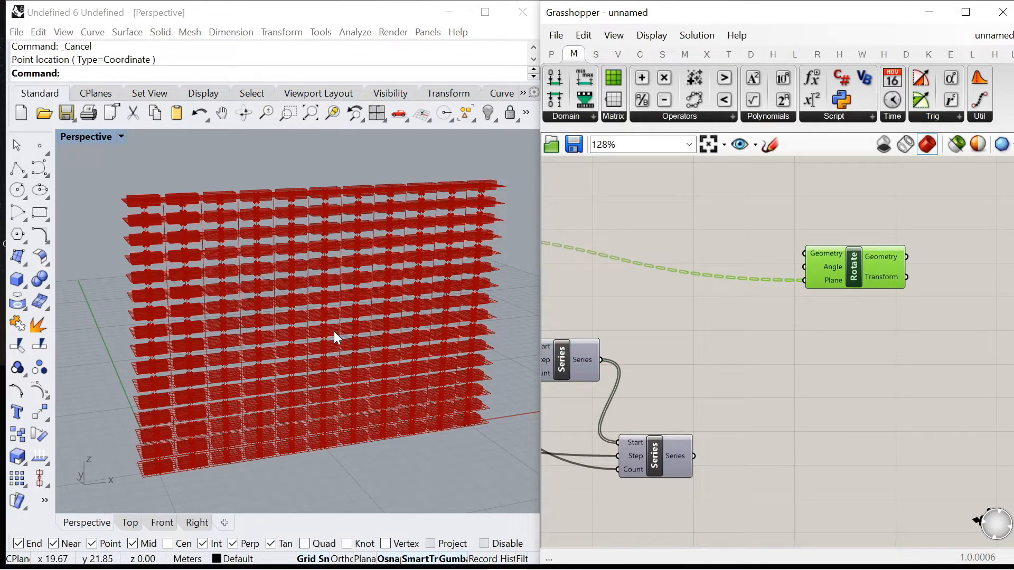
scroll(786, 244, down, 5)
scroll(691, 259, up, 7)
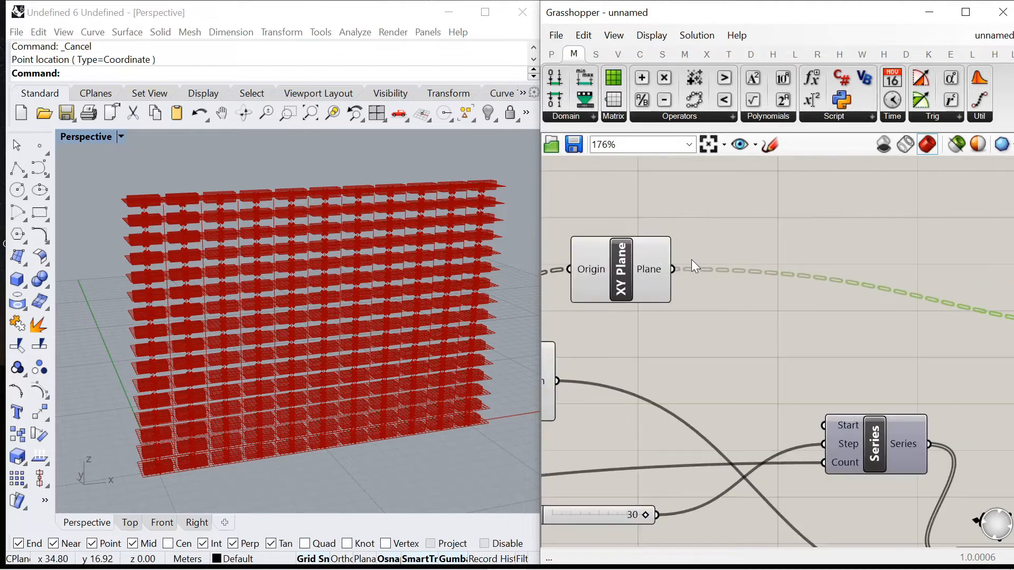
drag(740, 250, 816, 216)
scroll(964, 214, down, 3)
drag(696, 236, 718, 218)
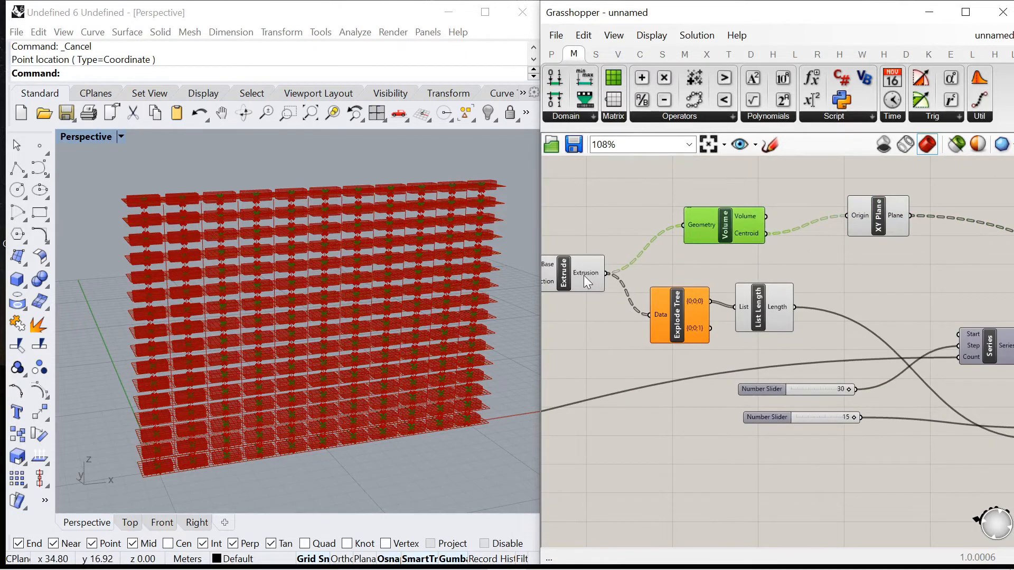
Step: Select the Extrude component and examine its bricks up close in the Perspective viewport
click(584, 274)
scroll(368, 322, up, 8)
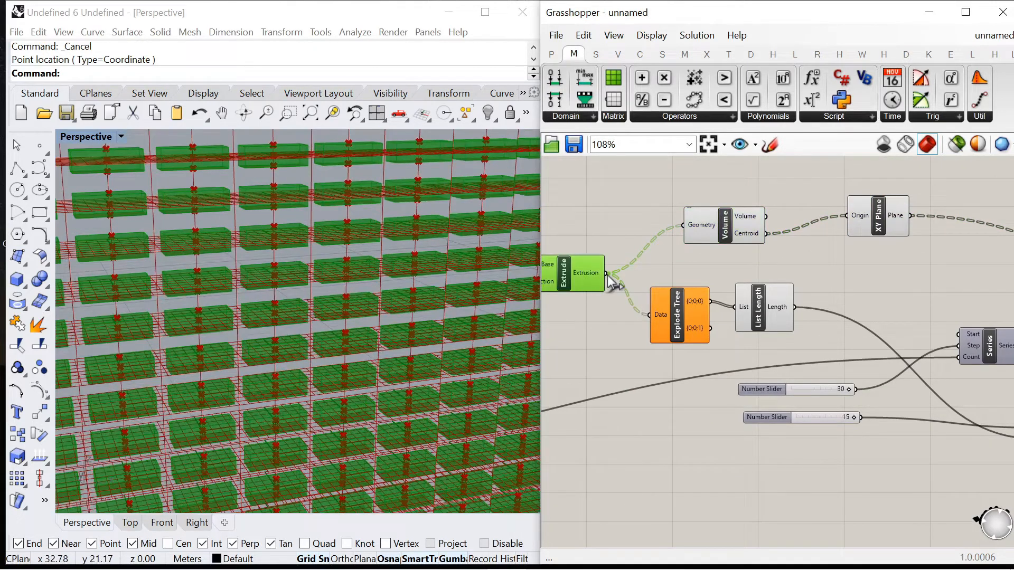
click(659, 274)
scroll(658, 274, down, 3)
scroll(558, 293, up, 3)
click(621, 267)
click(628, 217)
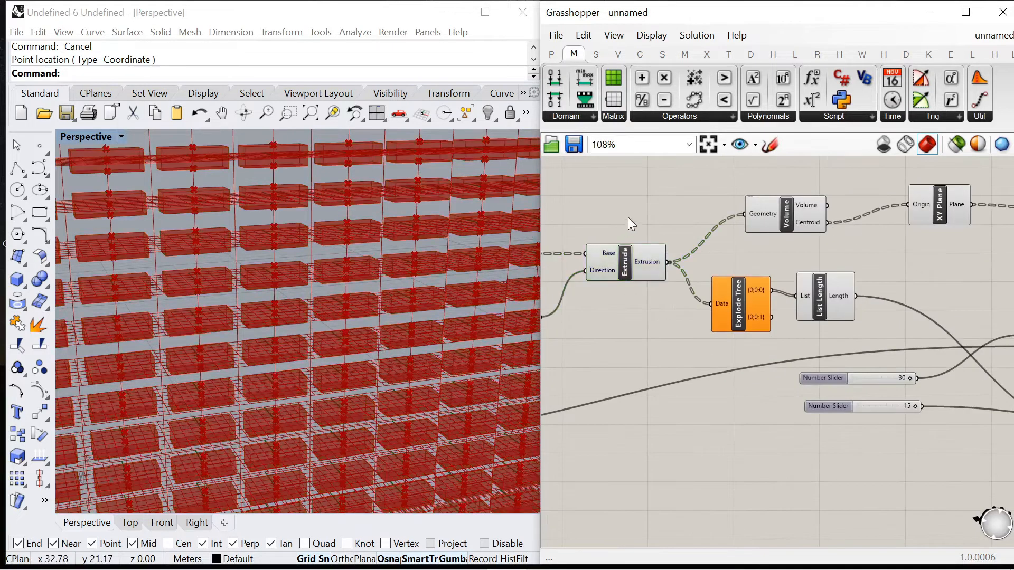
scroll(740, 212, down, 6)
scroll(642, 228, up, 3)
drag(648, 264, 593, 203)
middle_click(607, 187)
click(645, 208)
click(641, 228)
scroll(641, 228, down, 4)
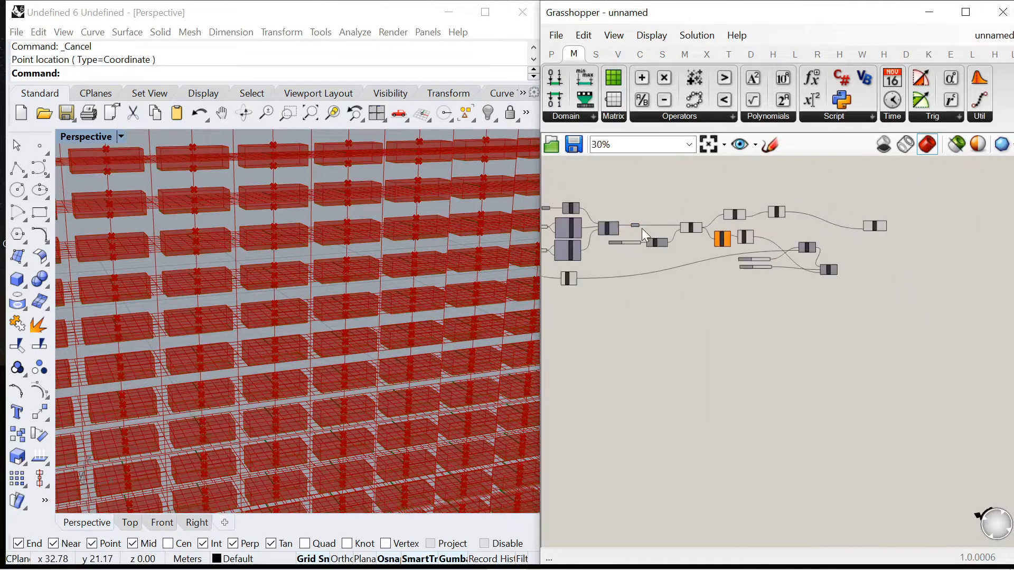
Step: Wire the Rotate component with Extrusion into Geometry, the second Series into Angle and the XY Plane into Plane
scroll(723, 213, up, 7)
drag(661, 263, 877, 249)
scroll(876, 249, up, 1)
scroll(898, 254, down, 1)
drag(803, 411, 897, 261)
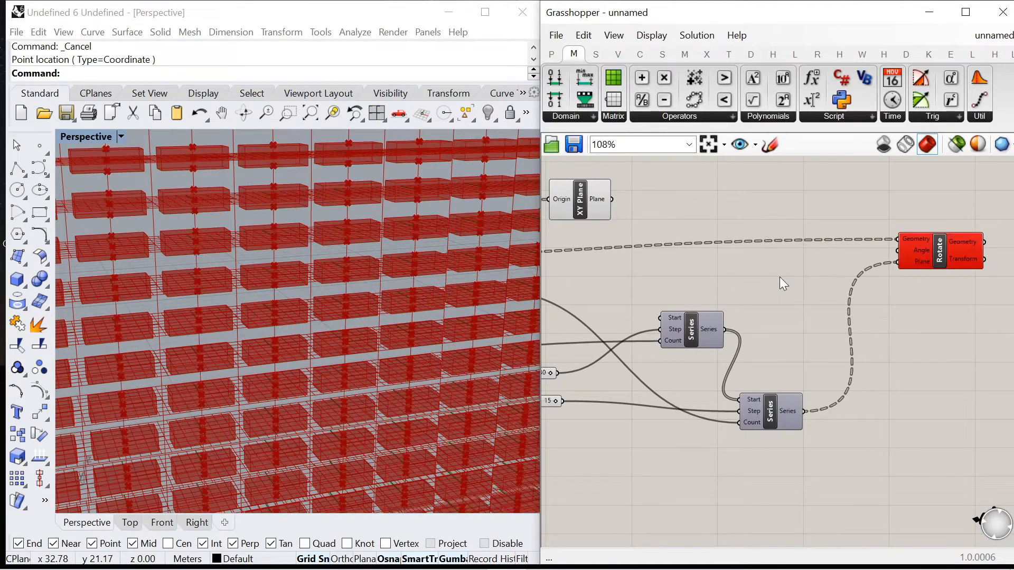
drag(865, 366, 897, 250)
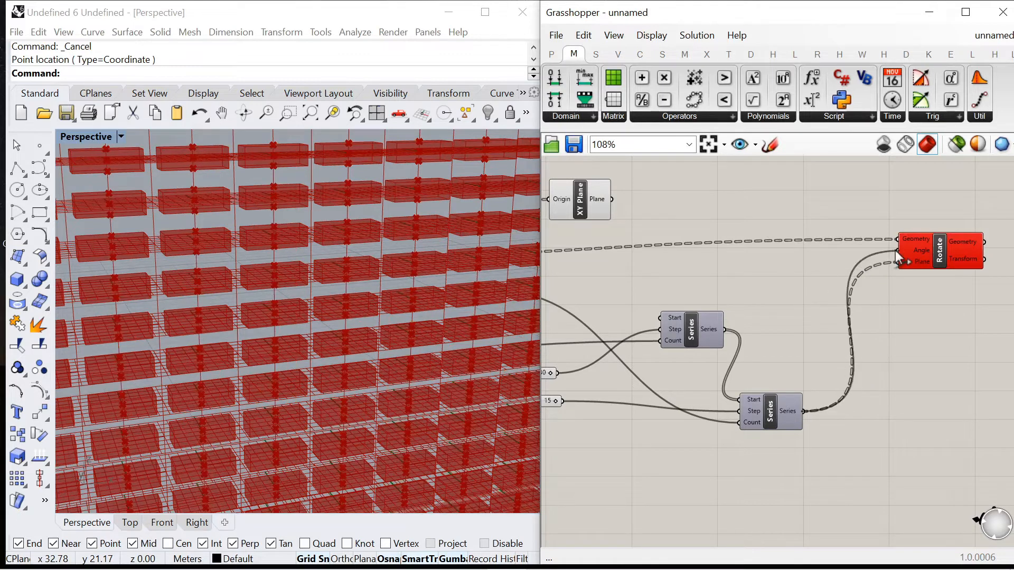
drag(671, 211, 889, 264)
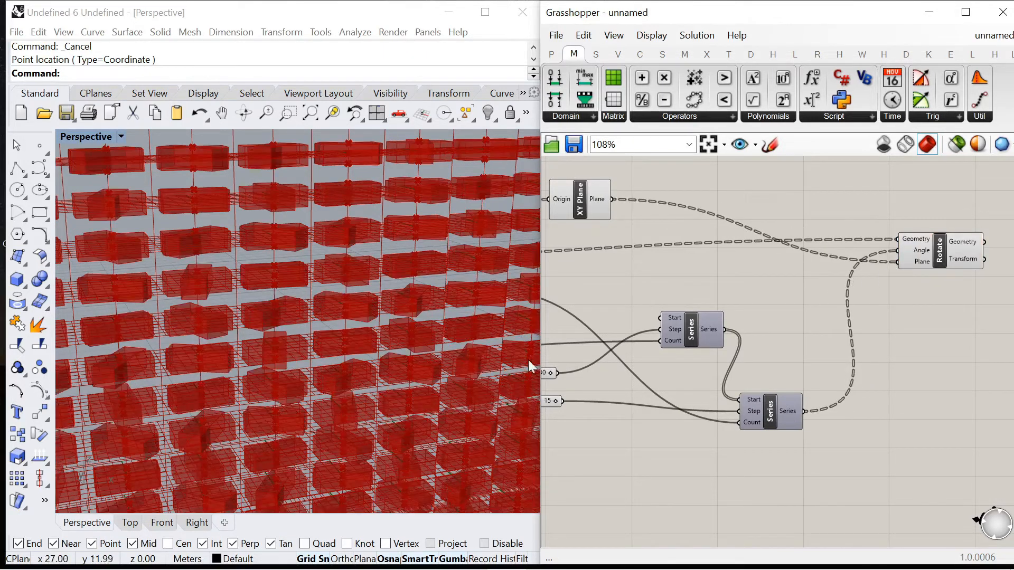
Step: Set the Rotate component's Angle input to Degrees
scroll(347, 285, down, 3)
scroll(945, 272, up, 3)
scroll(945, 272, up, 3)
right_click(938, 264)
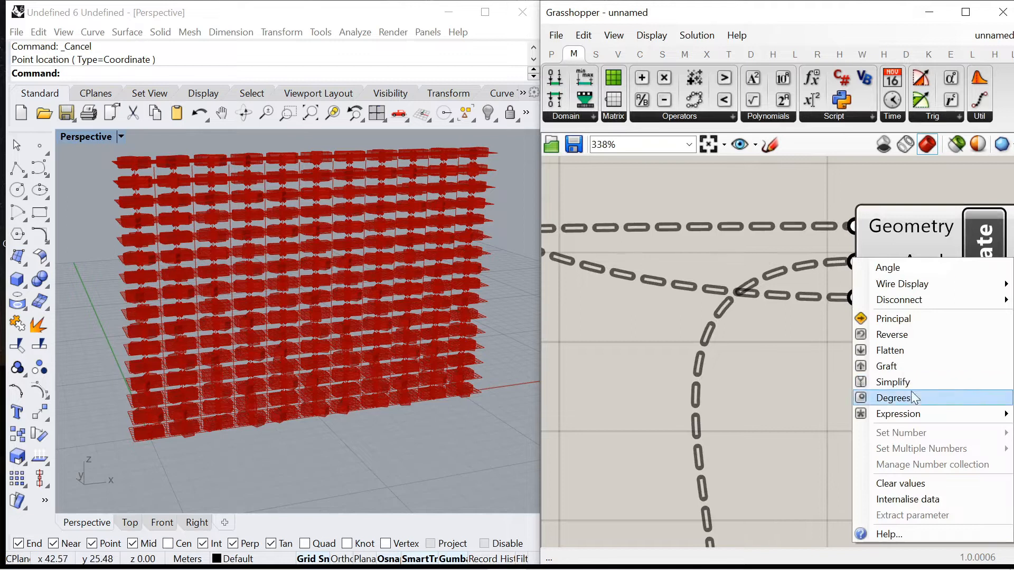
click(897, 397)
Step: Turn off the preview of all the brick components upstream of Rotate
scroll(873, 333, down, 10)
drag(860, 385, 560, 242)
right_click(629, 207)
click(661, 231)
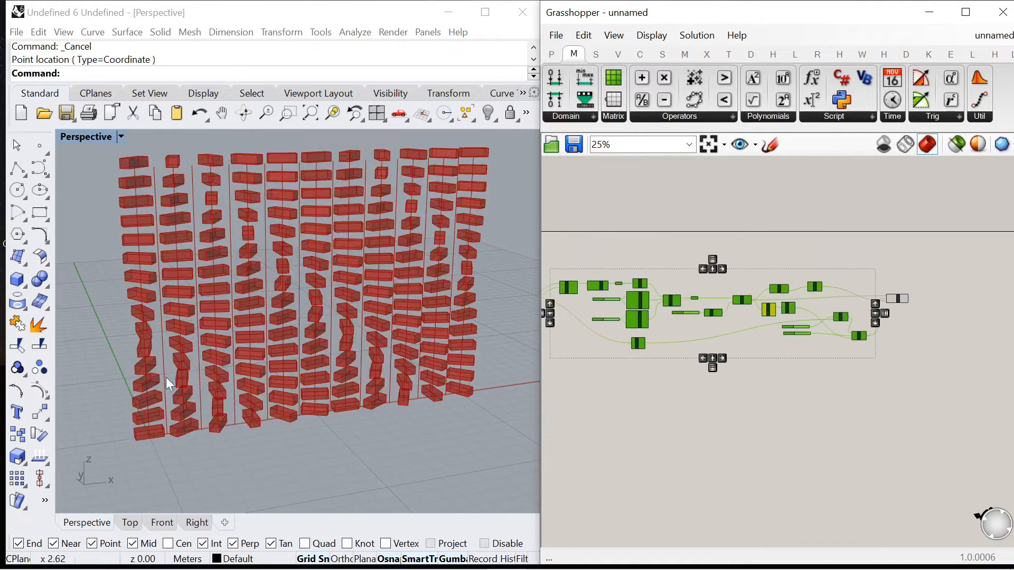
Step: Try different values on both Series Step sliders and check the brick rotation pattern from several angles
scroll(159, 232, up, 3)
scroll(812, 318, up, 3)
scroll(812, 313, up, 5)
drag(838, 344, 778, 344)
scroll(324, 307, down, 2)
right_drag(323, 307, 333, 321)
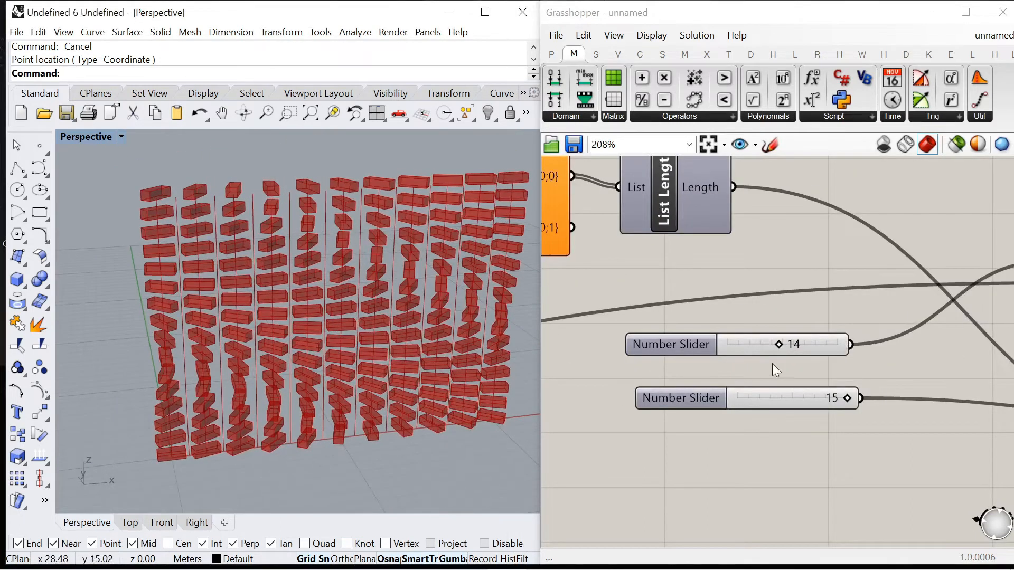
scroll(772, 363, up, 1)
drag(866, 415, 659, 430)
drag(772, 341, 627, 346)
drag(702, 342, 878, 343)
drag(722, 421, 841, 431)
mouse_move(349, 311)
right_down()
mouse_move(371, 306)
mouse_move(331, 297)
mouse_move(374, 317)
mouse_move(364, 315)
right_up()
drag(860, 344, 839, 343)
right_drag(438, 351, 321, 348)
Step: Group all the brick components from Divide Curve through Rotate
scroll(321, 349, down, 2)
scroll(776, 280, down, 10)
scroll(815, 268, up, 5)
scroll(816, 264, down, 4)
scroll(673, 245, up, 8)
scroll(697, 288, up, 2)
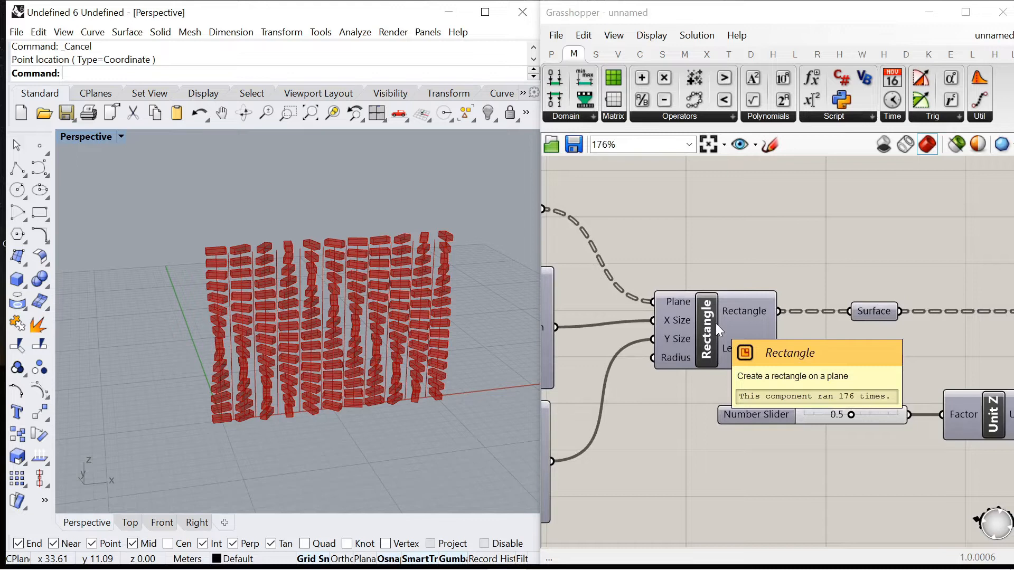
scroll(772, 278, down, 8)
scroll(694, 246, up, 7)
scroll(663, 231, down, 4)
scroll(657, 217, down, 5)
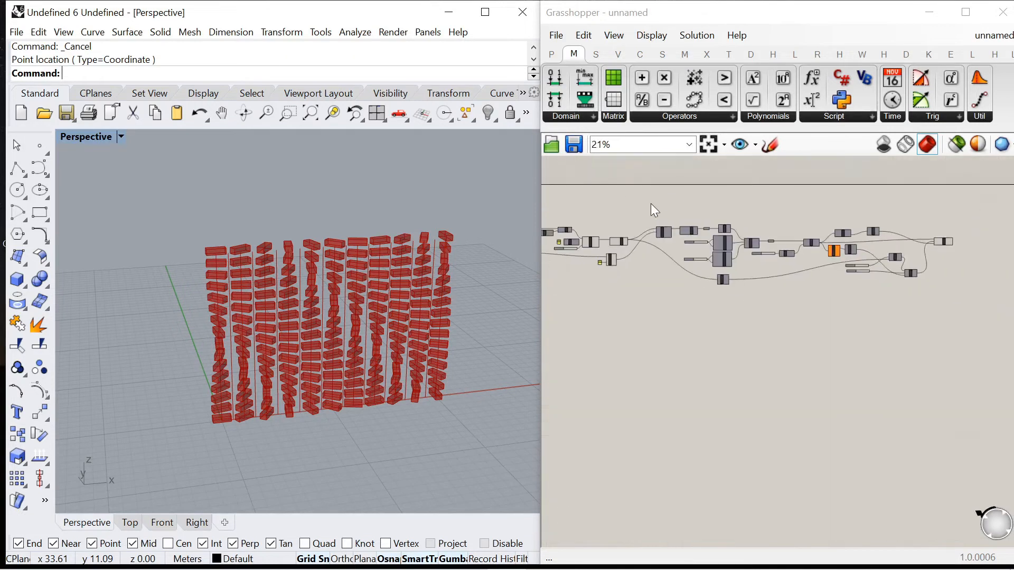
drag(650, 204, 967, 291)
right_click(778, 220)
click(824, 329)
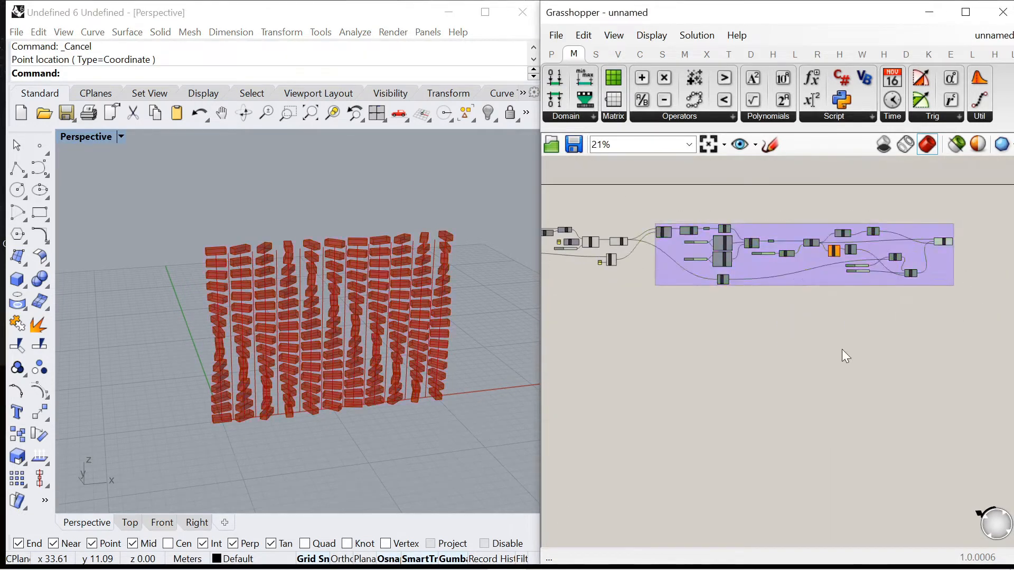
Step: Group the upstream components up to and including the Dispatch and Multiplication
scroll(645, 247, up, 4)
drag(616, 236, 832, 360)
scroll(654, 328, up, 1)
right_click(651, 321)
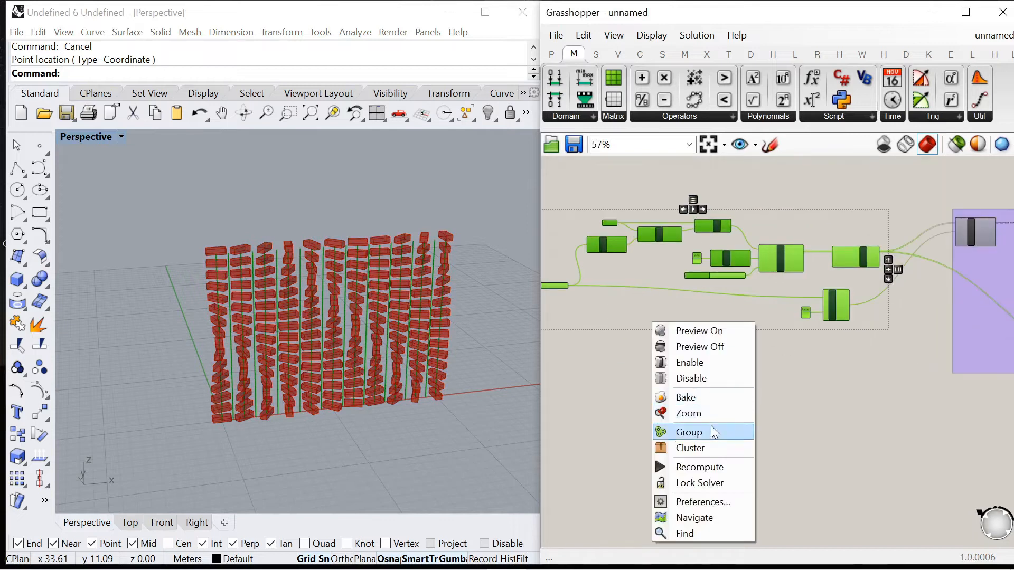
click(711, 430)
Step: Move the upstream group lower and farther from the brick group on the canvas
right_drag(813, 237, 591, 319)
scroll(591, 319, down, 2)
right_drag(823, 284, 786, 261)
scroll(786, 261, up, 1)
scroll(786, 261, down, 5)
drag(635, 287, 620, 321)
scroll(760, 263, up, 5)
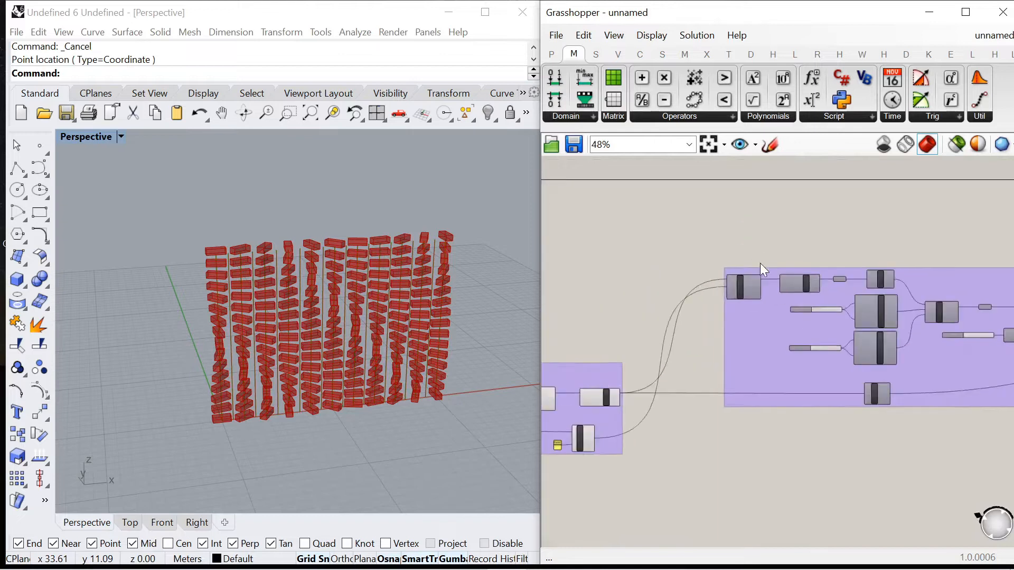
Step: Duplicate the brick components below the original group and group the copies
scroll(770, 243, down, 2)
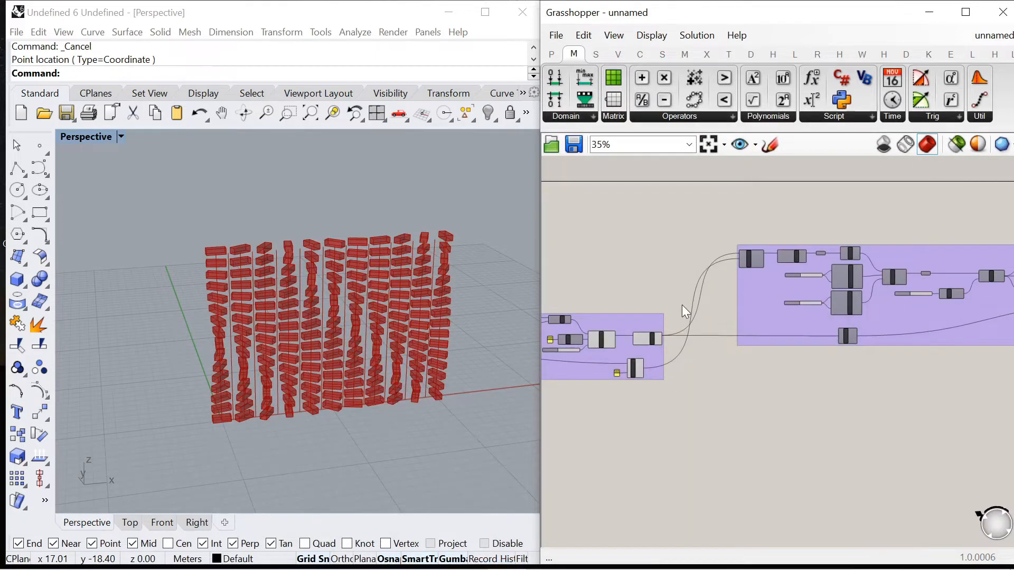
scroll(737, 258, up, 3)
scroll(760, 248, down, 4)
alt+drag(708, 271, 712, 398)
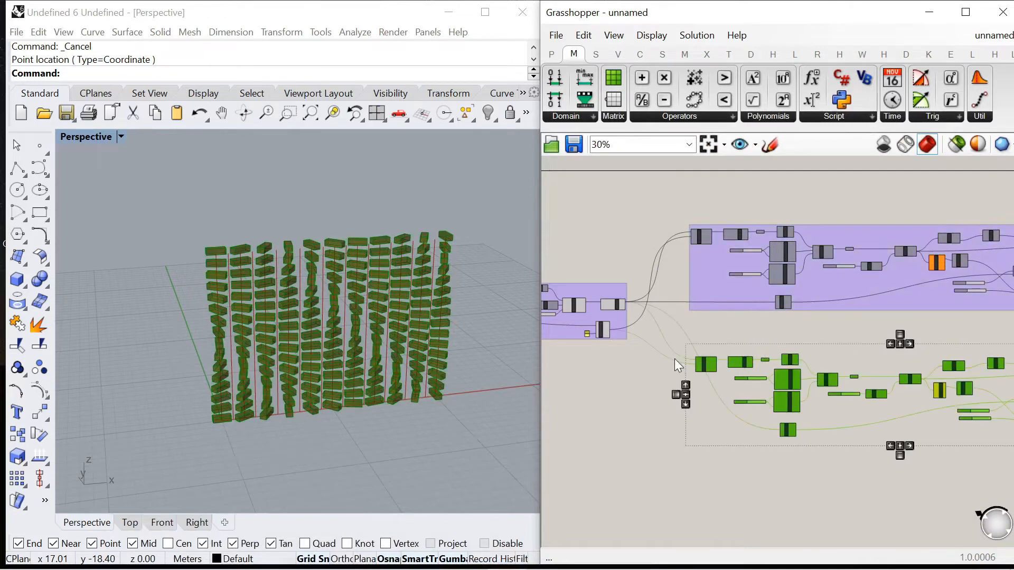
right_click(700, 407)
click(734, 460)
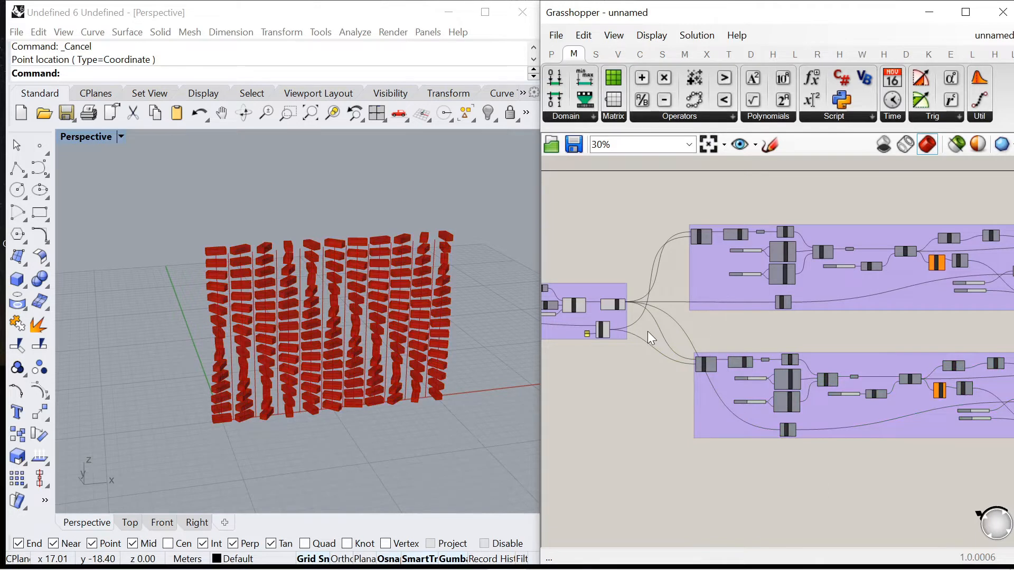
Step: Connect the Dispatch's List B output to the Curve input of the duplicated Divide Curve
scroll(733, 372, up, 7)
scroll(866, 331, down, 5)
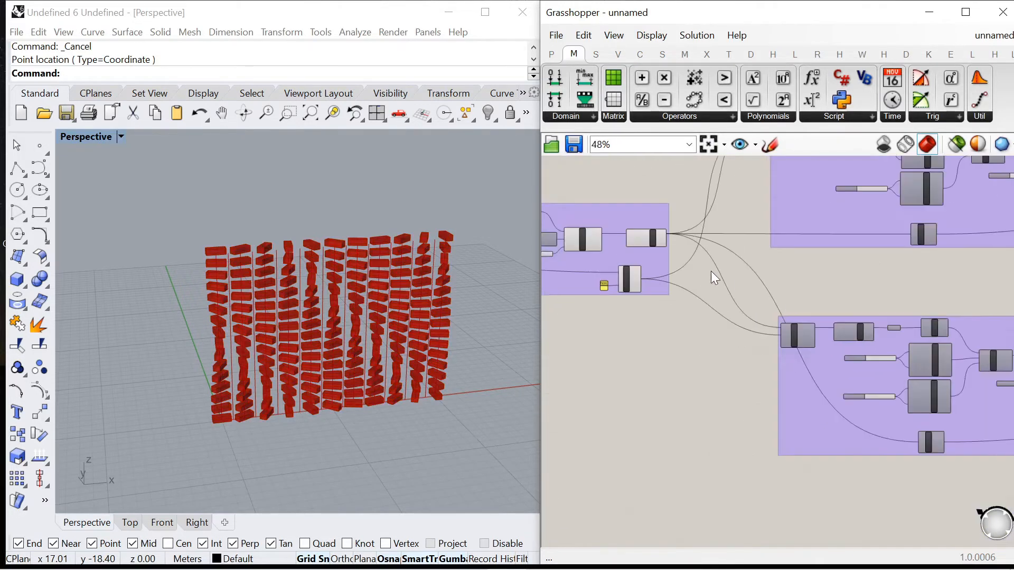
scroll(703, 275, up, 4)
drag(623, 200, 862, 396)
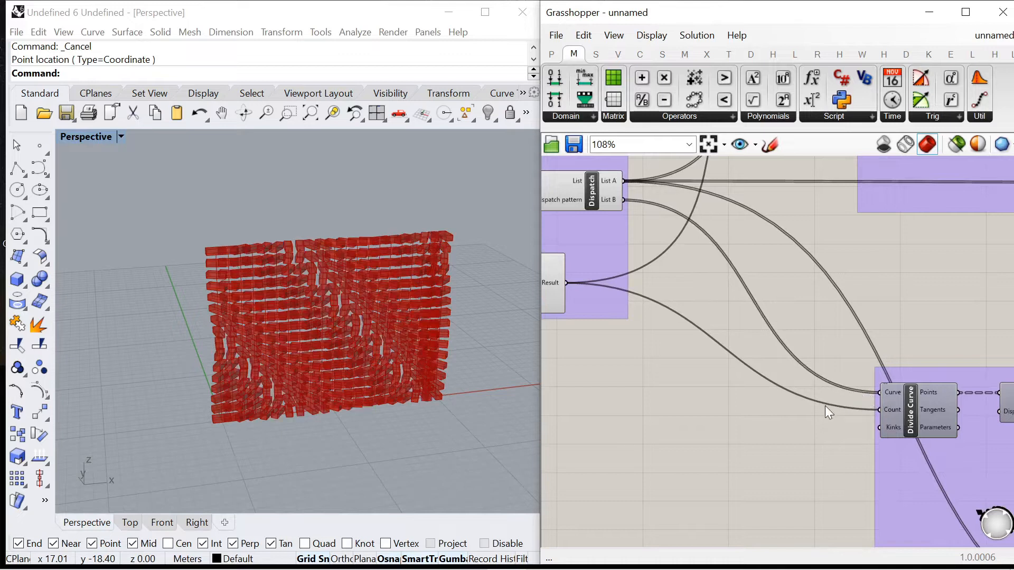
Step: Move the duplicated List Length component closer to the start of its brick group
scroll(724, 324, down, 2)
scroll(797, 335, up, 3)
scroll(845, 318, down, 4)
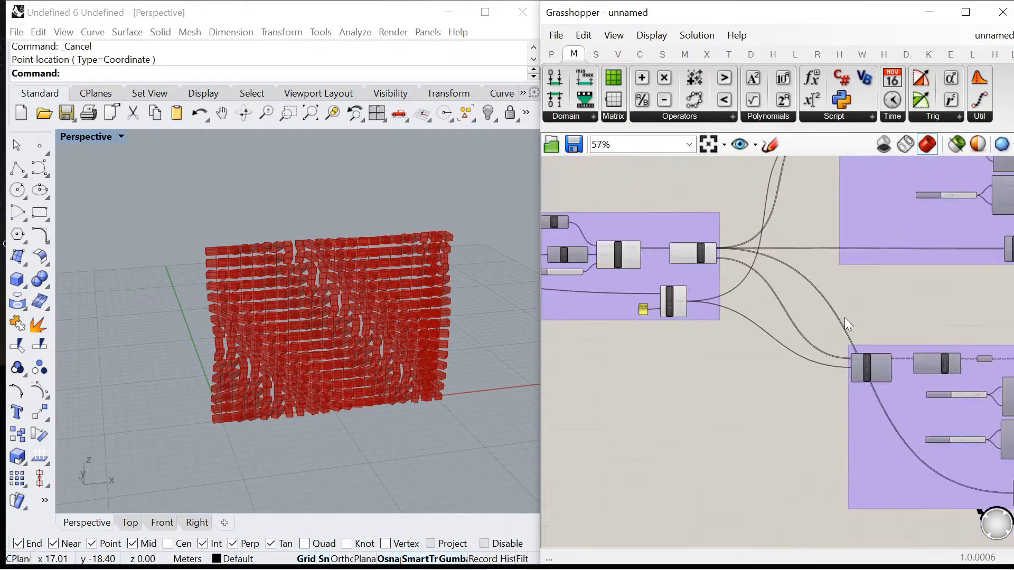
scroll(739, 256, up, 6)
scroll(707, 273, down, 7)
scroll(943, 441, up, 6)
scroll(949, 432, down, 4)
drag(949, 434, 720, 356)
scroll(765, 369, down, 2)
scroll(667, 257, up, 7)
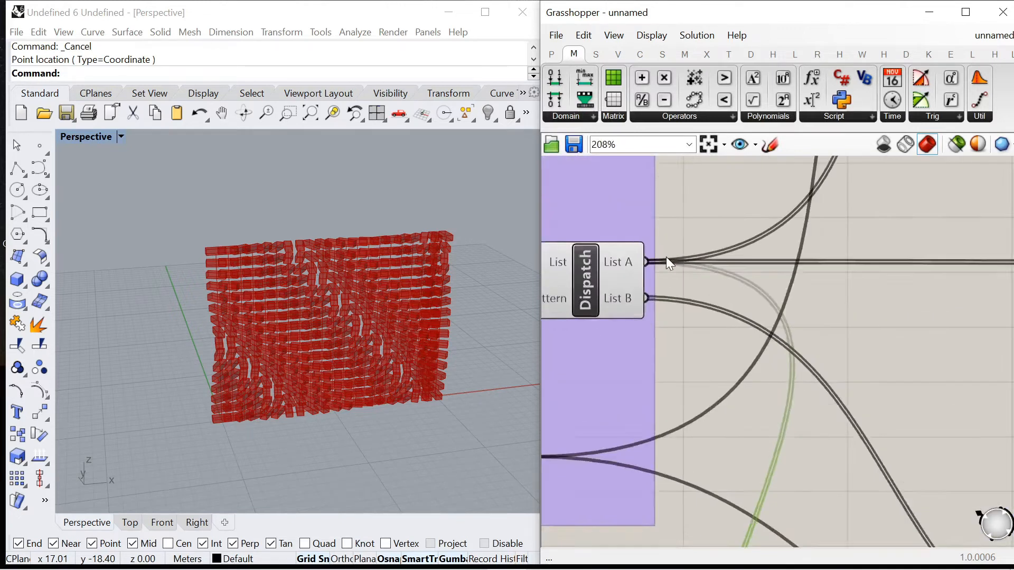
Step: Connect the Dispatch's List B output to the duplicated List Length and place it below the copied Construct Domain components
scroll(667, 257, down, 4)
drag(642, 256, 743, 518)
scroll(635, 271, down, 3)
scroll(635, 271, down, 1)
drag(668, 359, 772, 428)
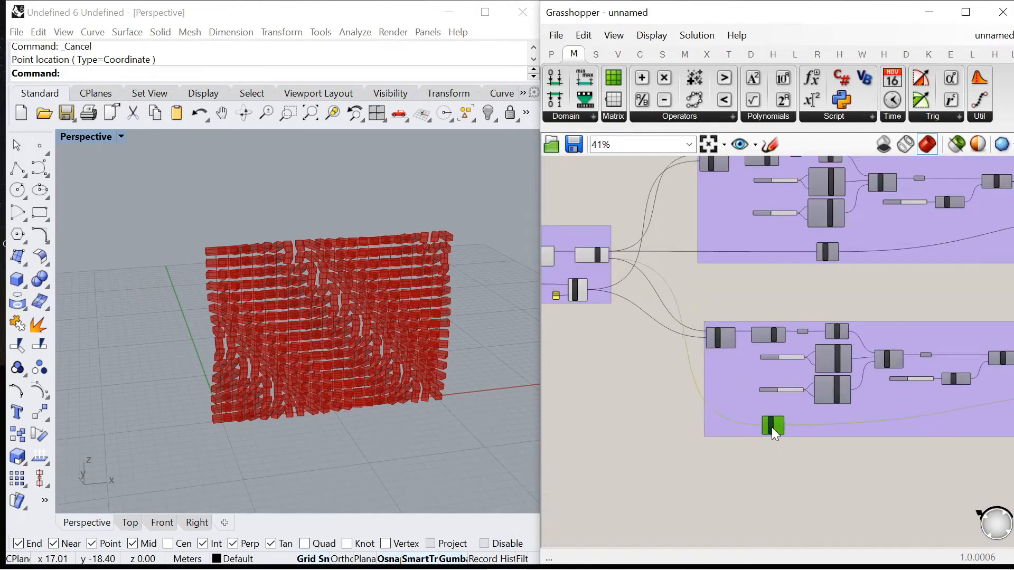
Step: Ungroup the original brick components
scroll(765, 287, up, 5)
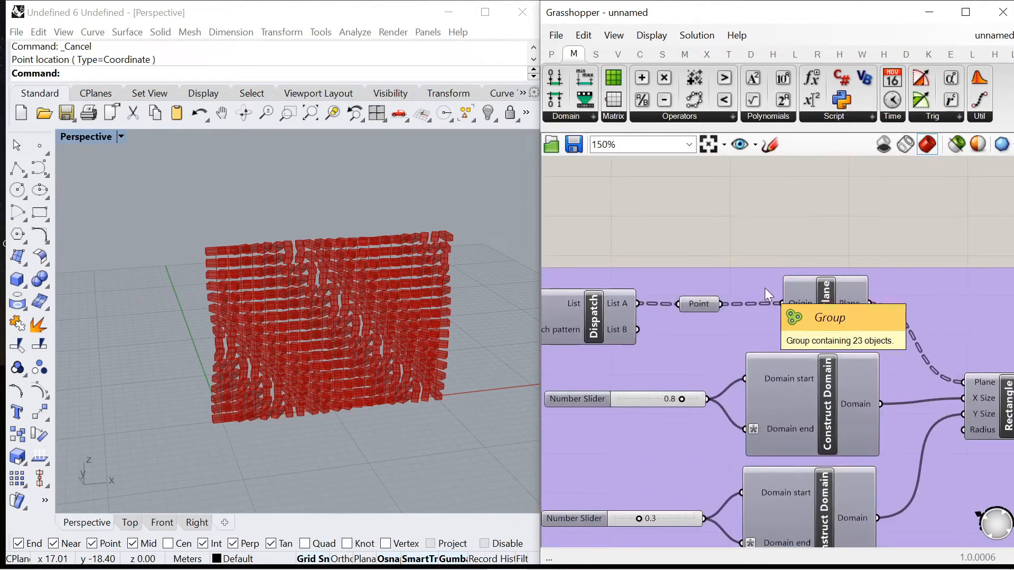
scroll(765, 287, down, 4)
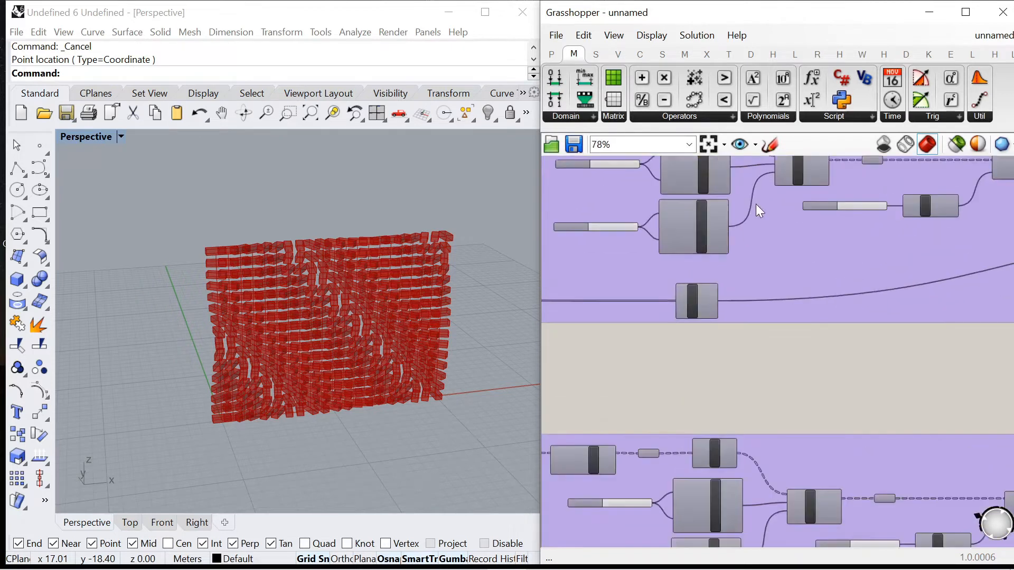
scroll(756, 204, down, 3)
scroll(758, 303, up, 3)
scroll(747, 268, down, 3)
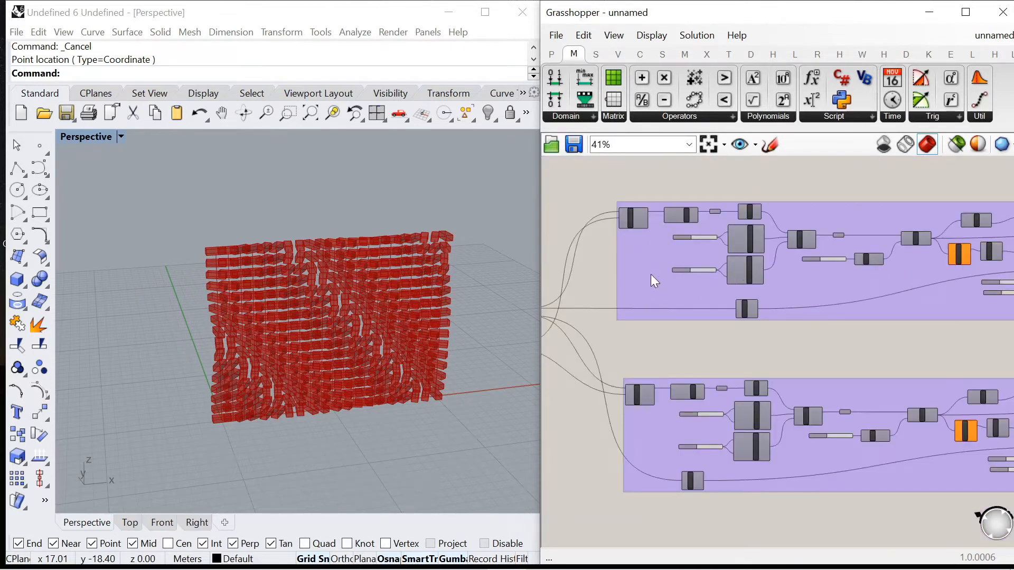
right_click(650, 274)
click(715, 371)
Step: Move the original size sliders and Construct Domain pair down between the brick sets, and shift the original List Length above them
scroll(752, 243, up, 4)
drag(804, 368, 613, 270)
scroll(677, 210, down, 4)
click(690, 272)
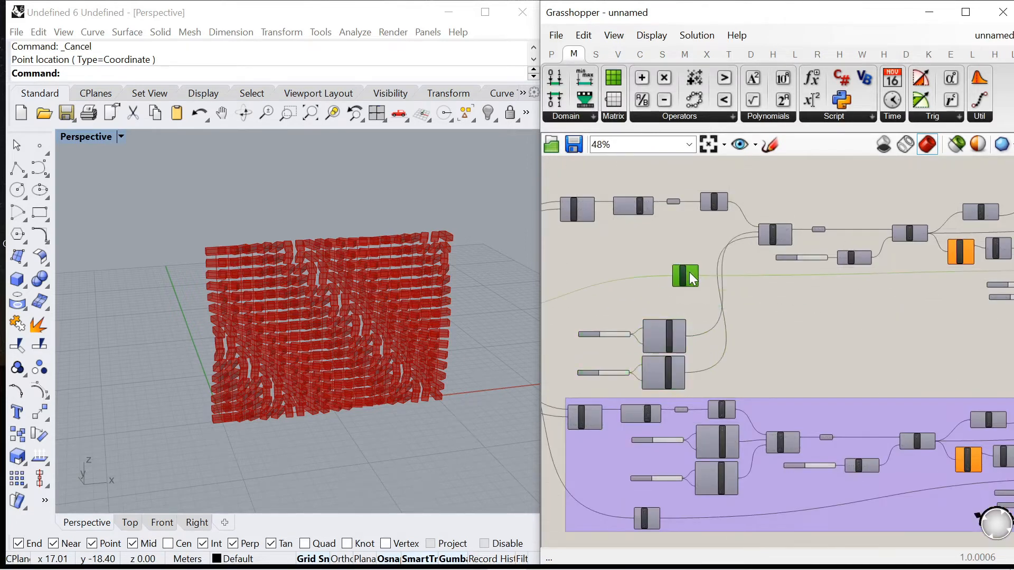
Step: Connect the two original Construct Domain outputs to the duplicated Rectangle's X Size and Y Size inputs
scroll(647, 337, up, 3)
drag(677, 255, 829, 453)
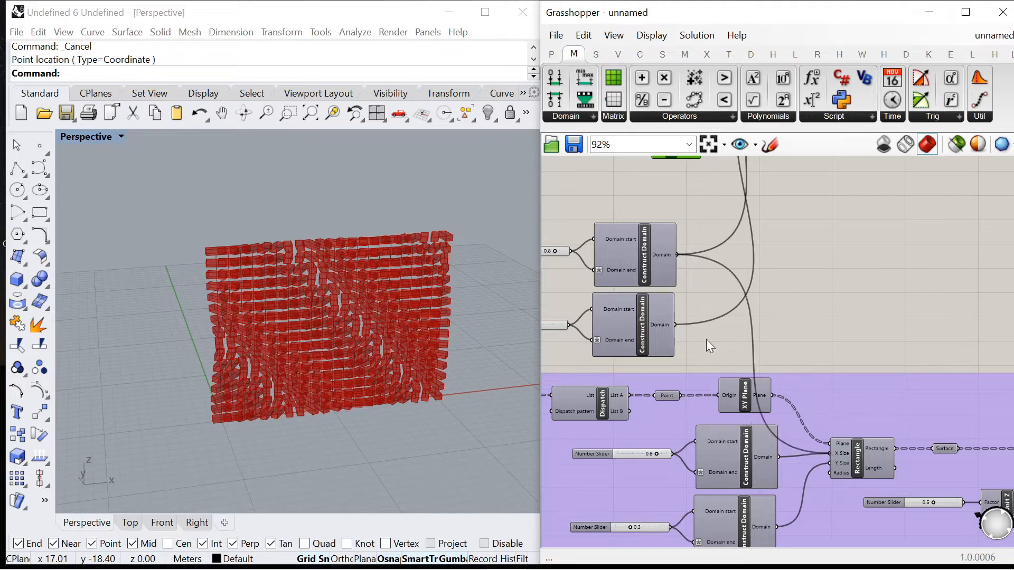
drag(676, 325, 829, 463)
Step: Delete the duplicated 0.8 and 0.3 sliders and their Construct Domain components
scroll(787, 378, down, 2)
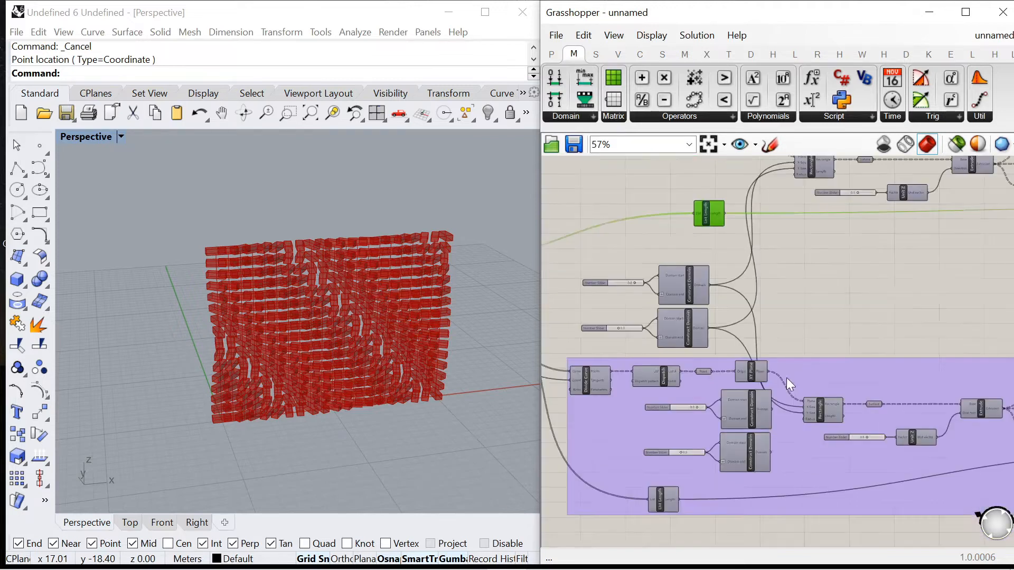
click(787, 437)
click(704, 381)
key(Delete)
click(628, 367)
key(Delete)
Step: Space the duplicated Dispatch, Point and XY Plane components farther away from the Rectangle
scroll(682, 340, down, 4)
drag(682, 340, 670, 388)
click(724, 327)
scroll(724, 379, up, 6)
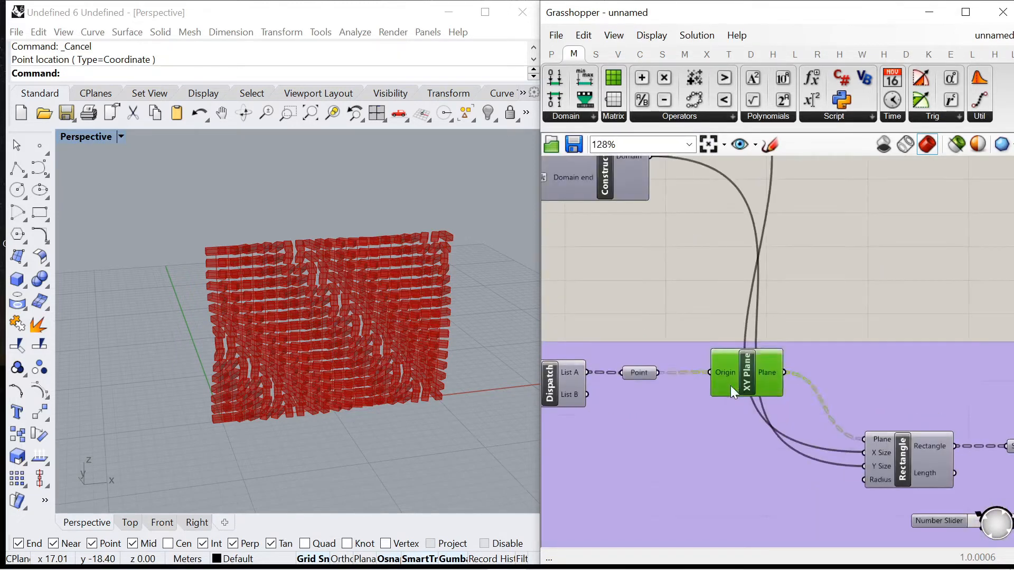
click(620, 386)
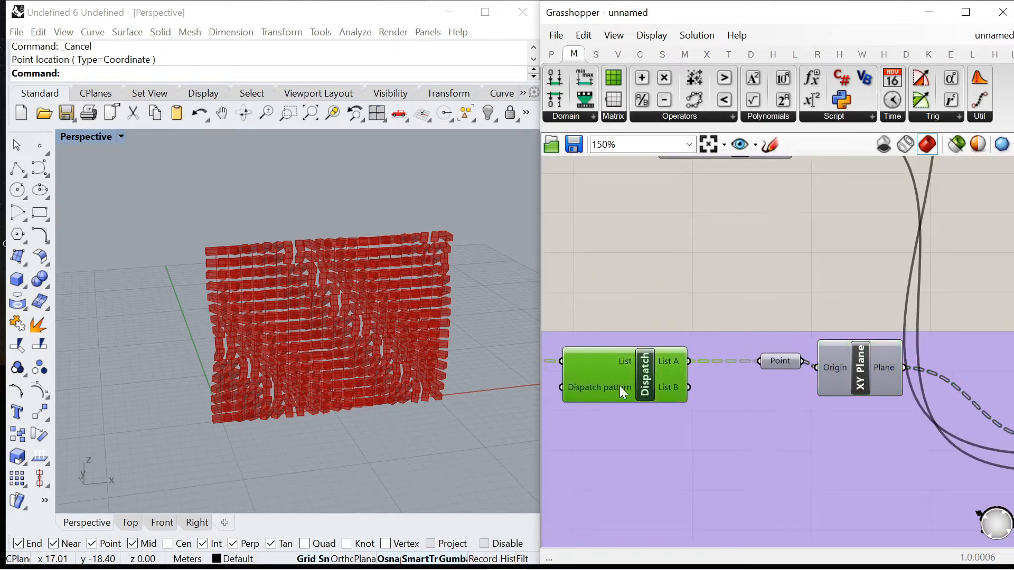
click(743, 362)
drag(835, 358, 809, 360)
click(734, 360)
Step: Reposition the shared size sliders and Construct Domain components in the gap between the two brick sets
scroll(734, 360, down, 4)
drag(613, 189, 774, 313)
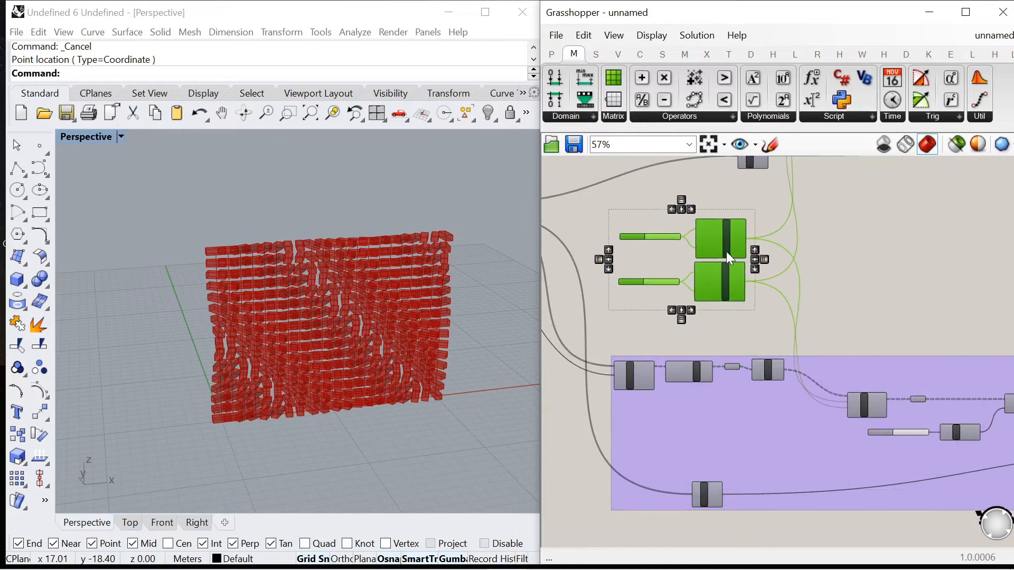
scroll(724, 259, down, 3)
scroll(750, 327, up, 7)
scroll(771, 368, down, 3)
scroll(767, 413, down, 4)
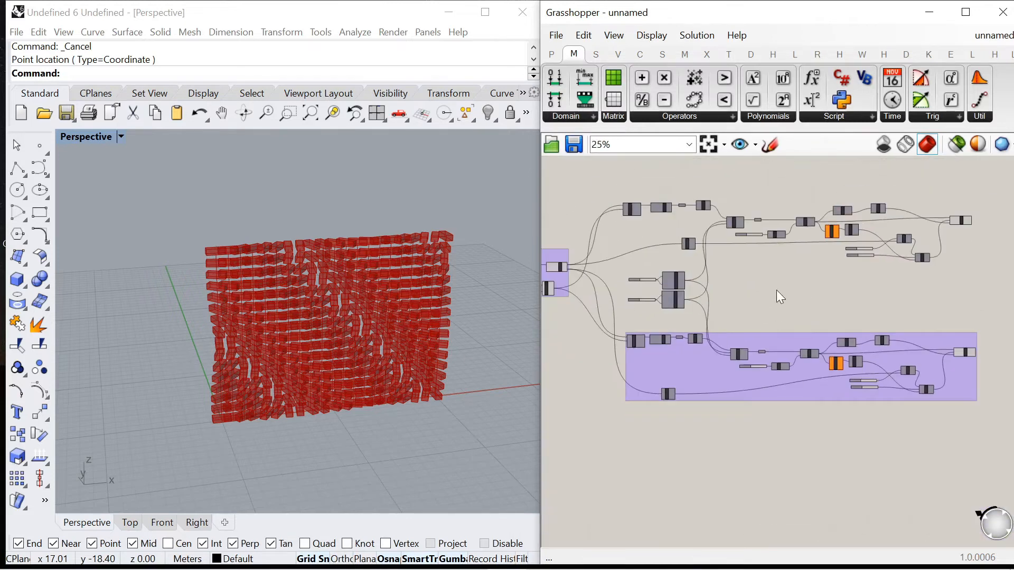
Step: Move the original extrusion height slider and Unit Z into the gap between the two brick sets
scroll(776, 290, up, 7)
scroll(758, 265, down, 4)
scroll(785, 280, up, 3)
drag(668, 287, 613, 453)
scroll(758, 242, down, 4)
scroll(773, 235, up, 4)
drag(762, 204, 720, 369)
scroll(686, 296, down, 4)
scroll(709, 414, up, 3)
scroll(734, 348, down, 2)
Step: Connect the original Unit Z to the duplicated Extrude's Direction input and delete the duplicated Unit Z and its slider
scroll(735, 296, up, 3)
drag(719, 215, 811, 523)
scroll(725, 364, down, 3)
scroll(723, 383, up, 5)
key(Delete)
click(583, 396)
key(Delete)
Step: Nudge the shared height slider and Unit Z slightly lower between the two brick sets
scroll(709, 342, down, 6)
scroll(803, 353, up, 7)
scroll(792, 359, down, 8)
scroll(693, 272, up, 4)
click(670, 271)
shift+click(749, 274)
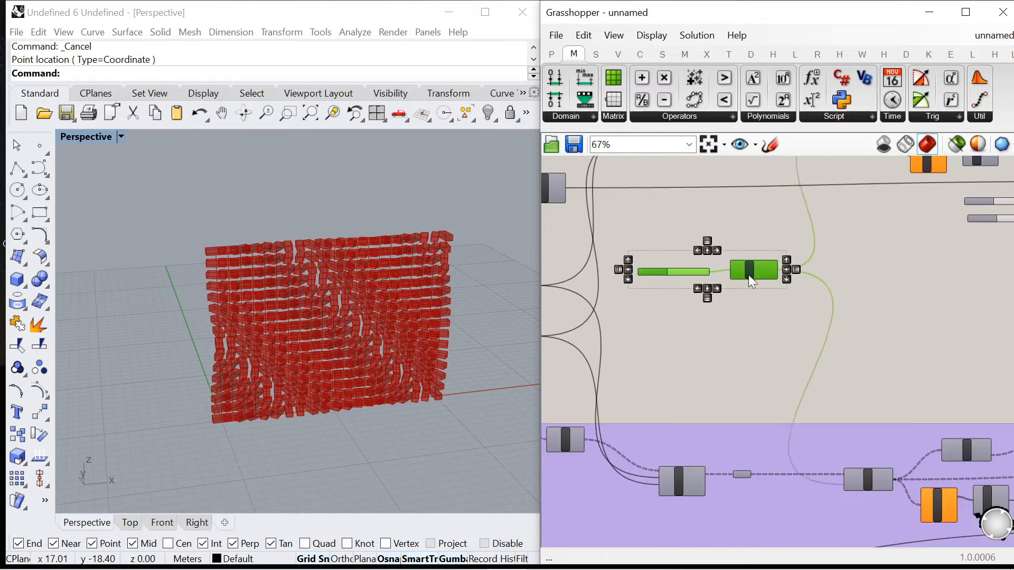
drag(749, 275, 748, 303)
click(724, 299)
Step: Move the two original Series step sliders into the gap between the two brick sets
scroll(766, 338, down, 2)
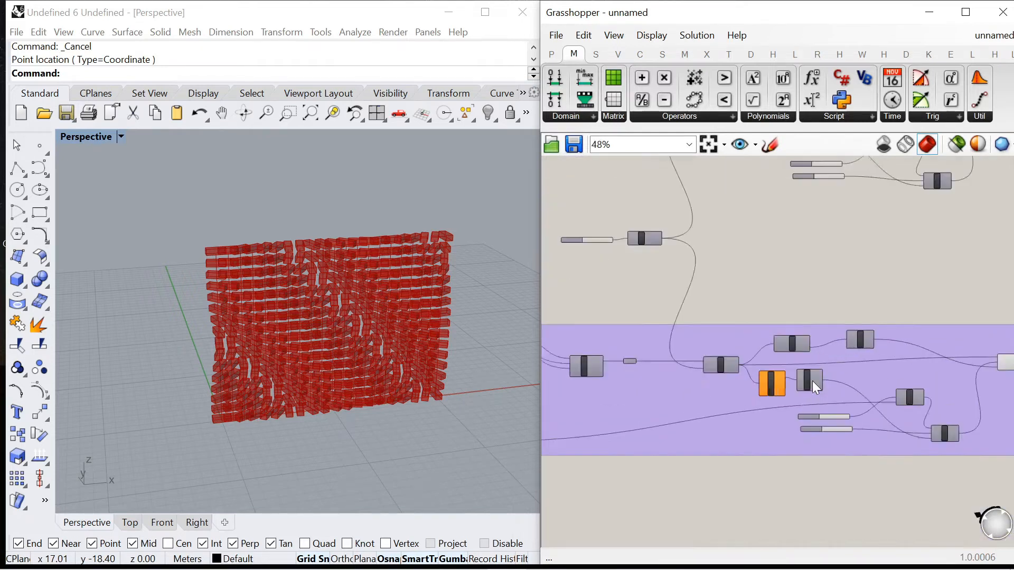
scroll(811, 378, up, 6)
mouse_move(726, 357)
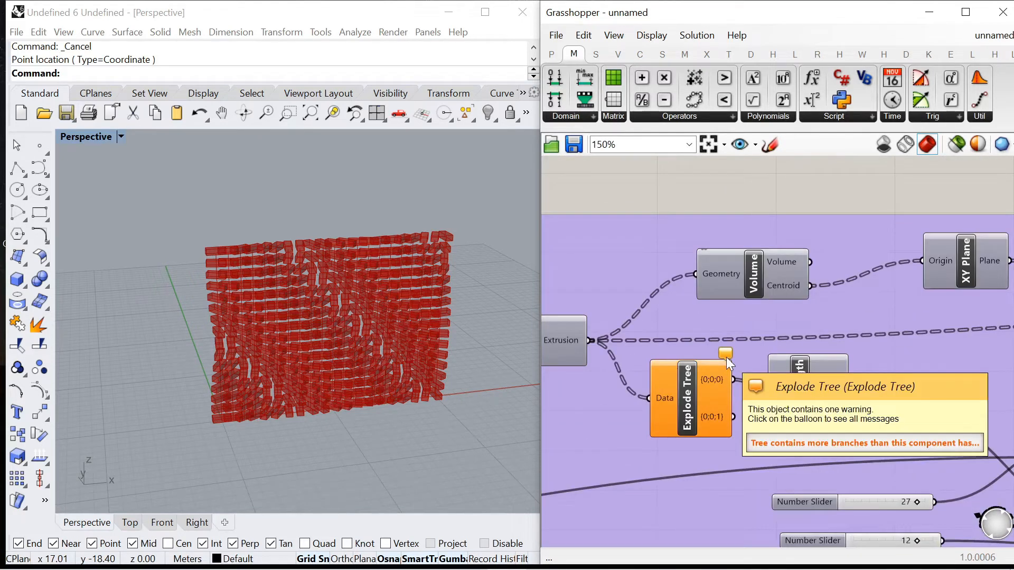
scroll(858, 366, down, 5)
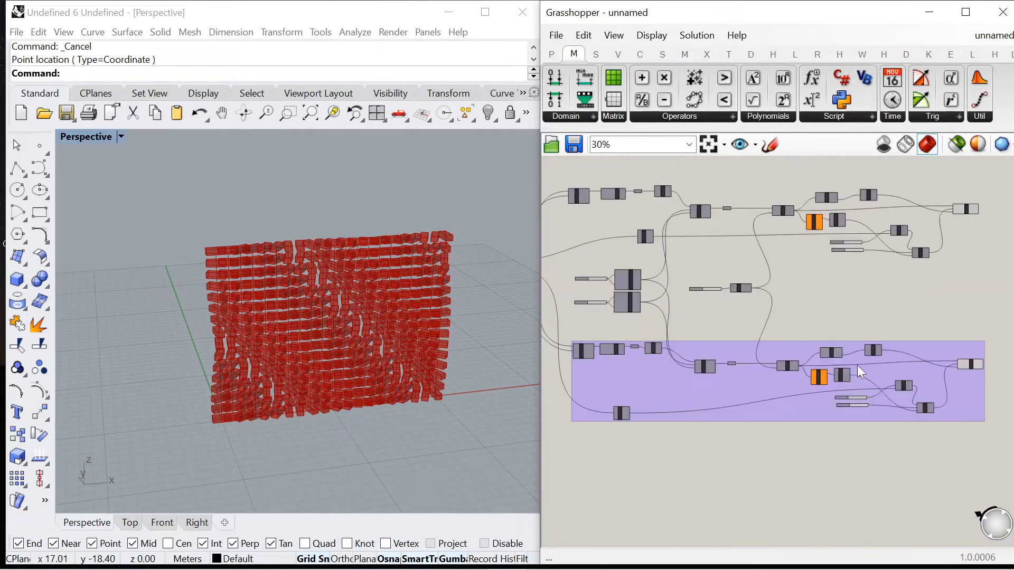
scroll(766, 302, up, 6)
scroll(771, 306, down, 5)
scroll(727, 292, up, 5)
scroll(704, 292, down, 3)
drag(672, 363, 575, 398)
scroll(665, 302, down, 5)
scroll(670, 354, up, 6)
scroll(662, 295, down, 3)
drag(679, 299, 575, 253)
scroll(586, 249, down, 5)
scroll(610, 359, up, 6)
scroll(654, 386, down, 4)
scroll(652, 242, up, 4)
Step: Connect the two original step sliders to the Step inputs of the two duplicated Series components
drag(651, 209, 733, 429)
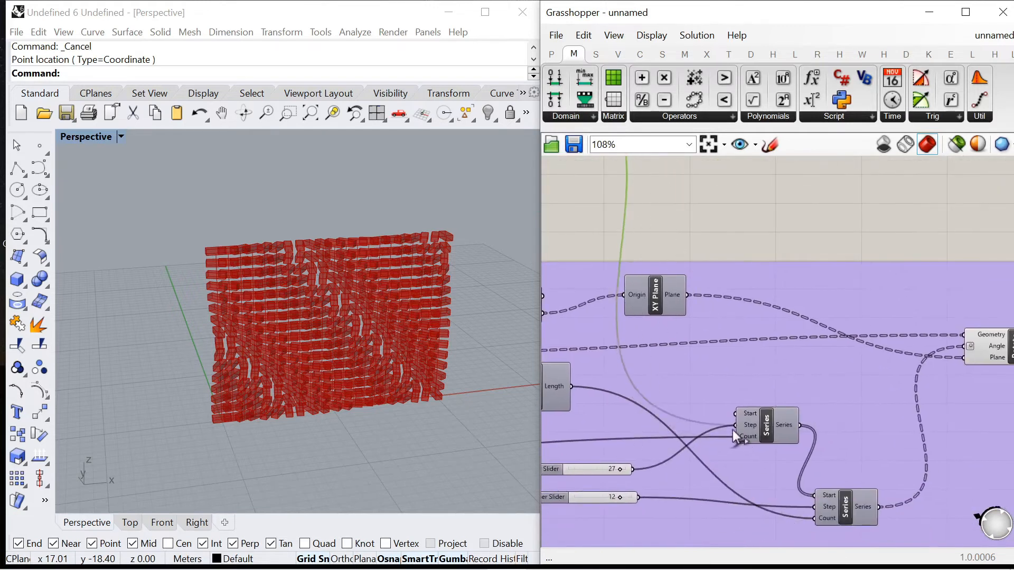
scroll(735, 429, down, 5)
scroll(747, 271, up, 5)
scroll(722, 276, down, 4)
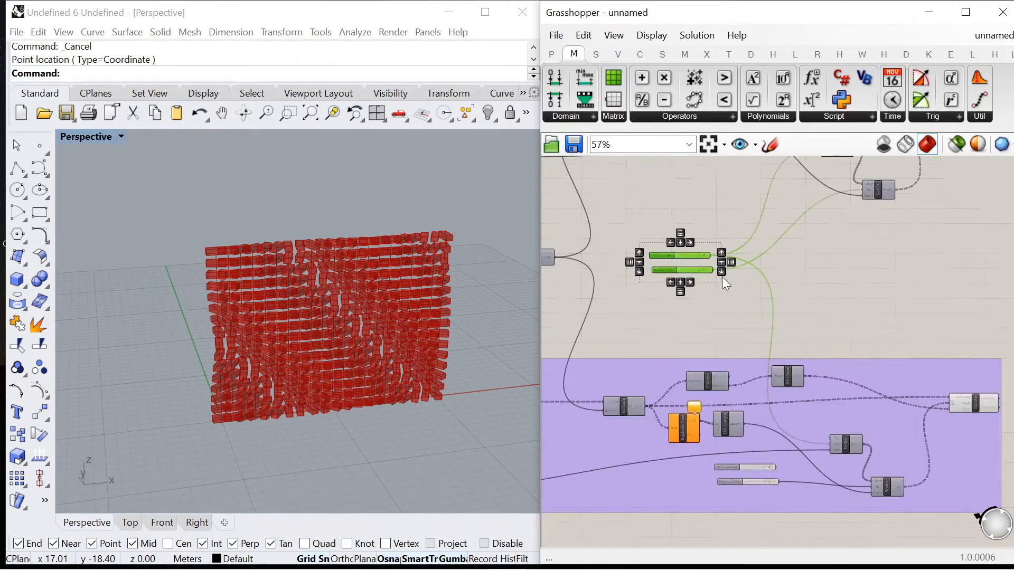
scroll(710, 263, up, 2)
drag(906, 547, 869, 462)
Step: Move the duplicated XY Plane farther from the Volume component and nudge Volume slightly upward
drag(723, 282, 812, 290)
drag(606, 289, 603, 278)
scroll(787, 204, down, 5)
scroll(788, 213, up, 5)
scroll(873, 272, down, 7)
drag(829, 457, 569, 233)
right_click(589, 194)
click(643, 218)
Step: Set the first number slider in the upstream group to 18
scroll(269, 380, up, 5)
right_drag(265, 389, 327, 354)
scroll(689, 280, up, 6)
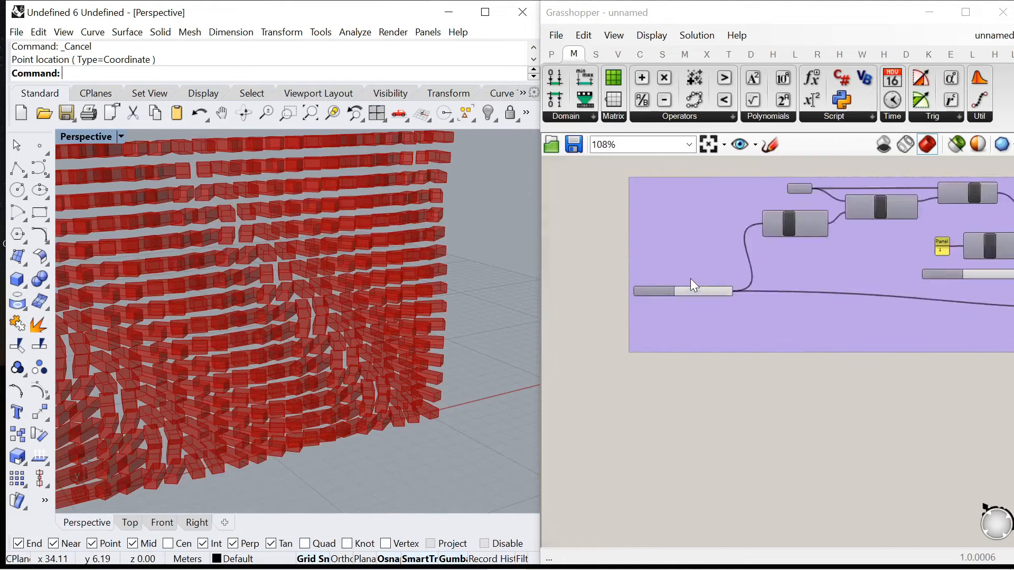
click(753, 313)
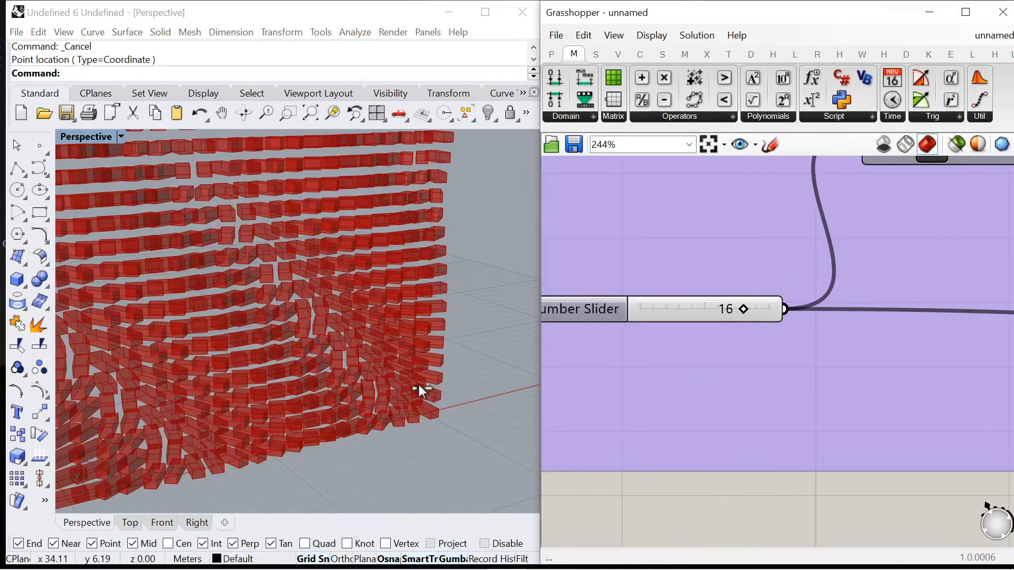
scroll(448, 373, down, 5)
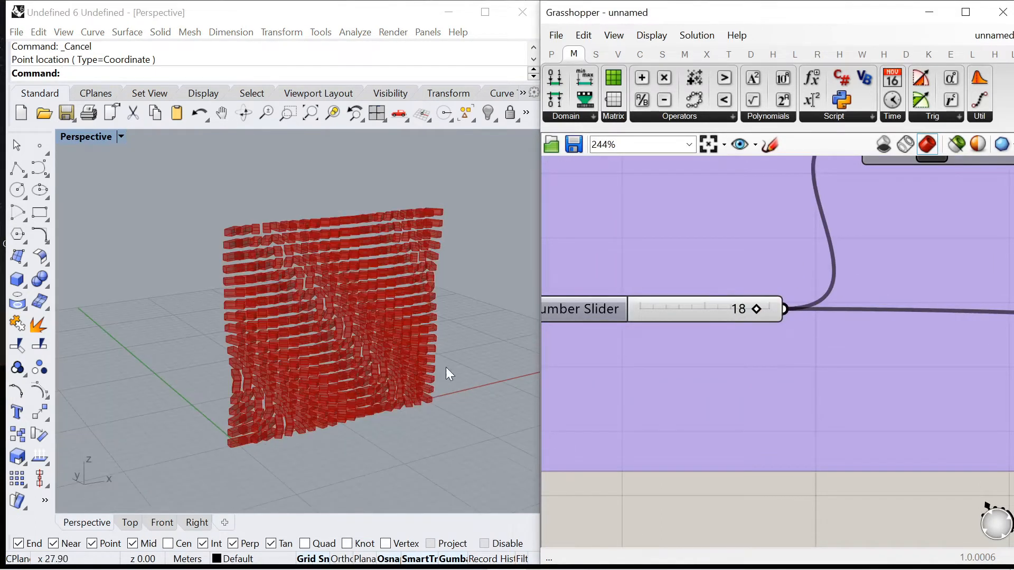
scroll(758, 312, up, 1)
Step: Set the first number slider in the upstream group to 12 and view the wall from another angle
drag(759, 312, 713, 313)
scroll(386, 391, up, 2)
right_drag(402, 422, 389, 408)
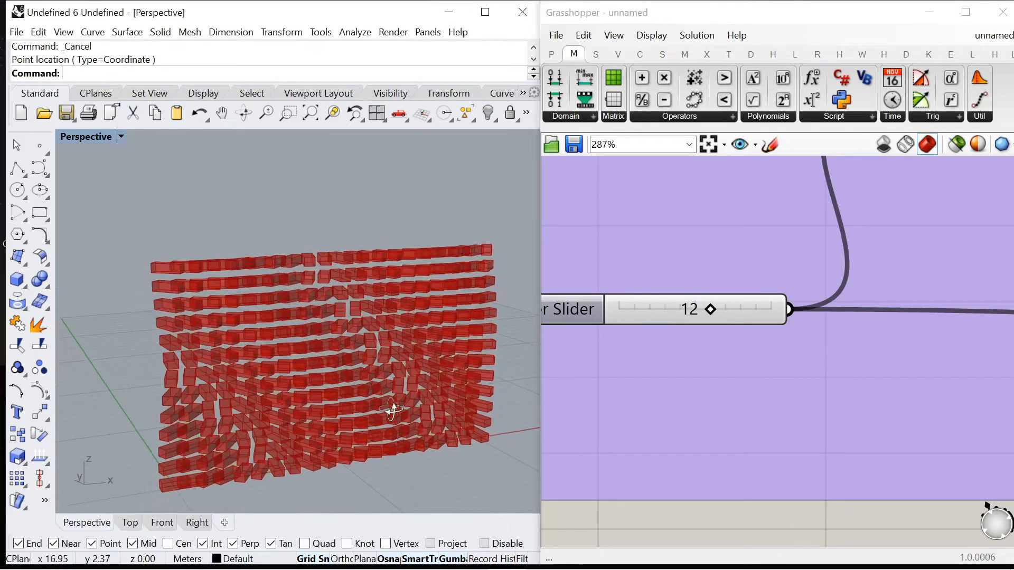
Step: Set the upstream Count slider beside the unit vector to 21 and view the wall up close
scroll(698, 242, down, 8)
scroll(692, 242, up, 10)
mouse_move(698, 287)
mouse_down()
mouse_move(676, 288)
mouse_move(697, 289)
mouse_up()
scroll(391, 303, down, 6)
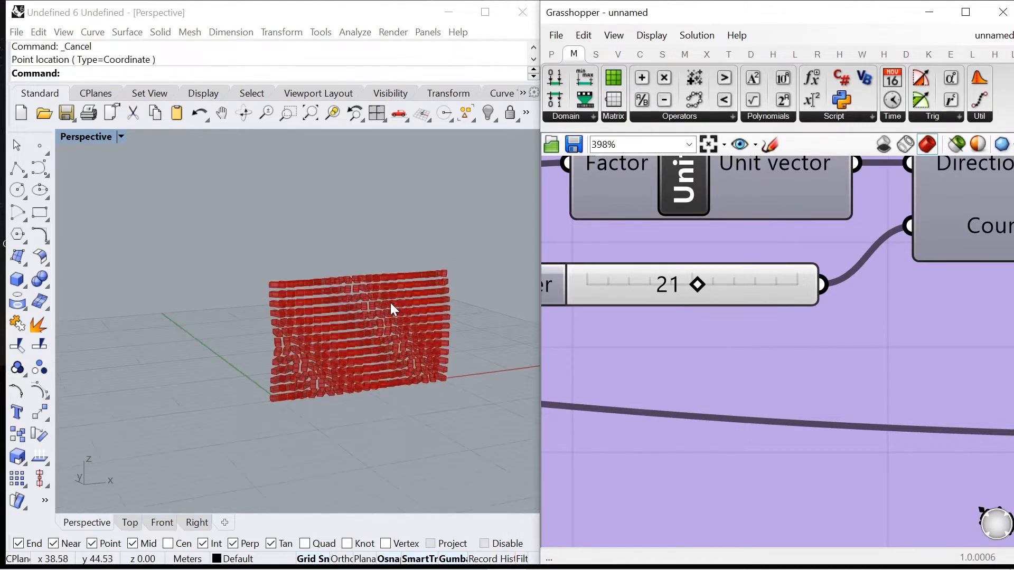
scroll(396, 309, up, 6)
right_drag(396, 309, 370, 330)
Step: Add a Custom Preview component and place it beyond the rotated brick outputs
scroll(701, 291, down, 16)
scroll(845, 285, up, 8)
right_drag(868, 311, 812, 291)
double_click(812, 290)
text(previe)
click(831, 273)
right_drag(793, 175, 769, 219)
scroll(770, 216, up, 5)
drag(809, 397, 869, 262)
Step: Connect both rotated brick geometry outputs to the Custom Preview's Geometry input and position the component between them
scroll(827, 213, up, 4)
drag(688, 175, 851, 321)
scroll(851, 321, down, 3)
right_drag(845, 459, 824, 264)
drag(745, 506, 763, 414)
scroll(762, 414, down, 3)
right_drag(783, 428, 771, 367)
drag(771, 368, 888, 465)
Step: Add a Colour Swatch, connect it to the Custom Preview's Material input and place it beside the component
double_click(749, 490)
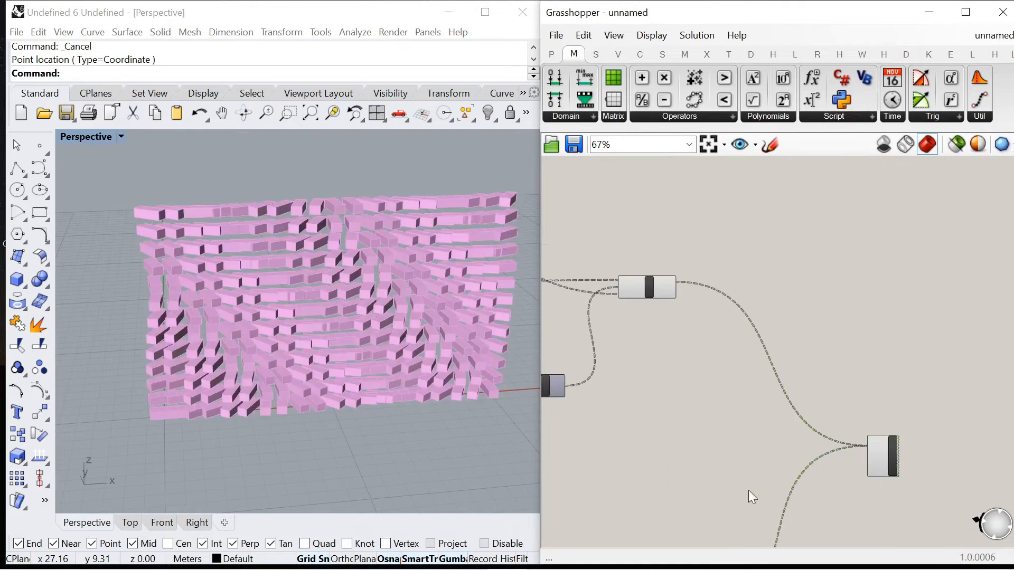
text(swatch)
click(738, 476)
scroll(787, 495, up, 3)
drag(758, 486, 938, 440)
drag(702, 486, 939, 440)
drag(838, 458, 794, 402)
click(891, 305)
Step: Set the first shared Series step slider to 14 and view the wall from another angle
scroll(891, 304, down, 4)
scroll(905, 272, down, 3)
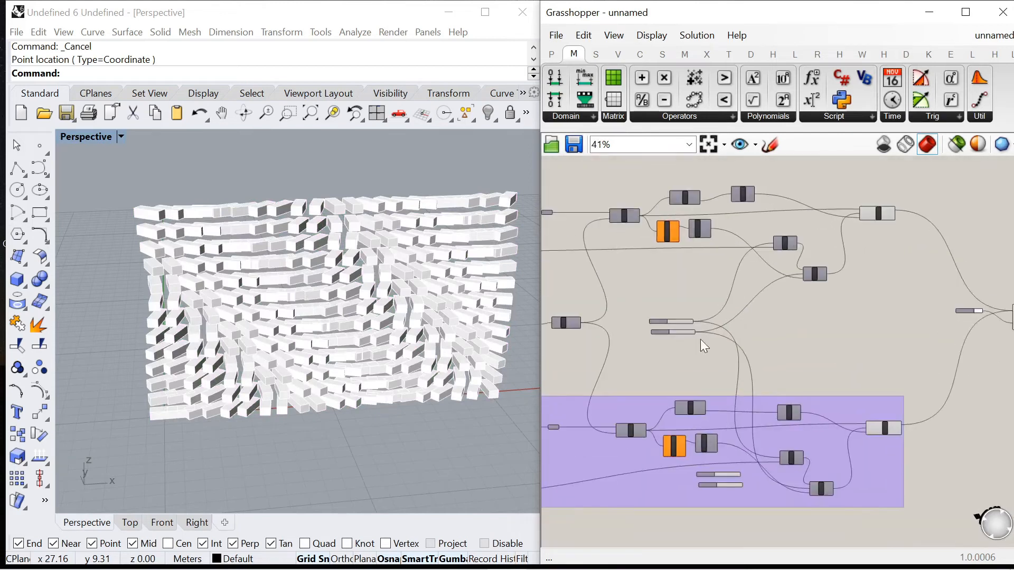
scroll(700, 339, up, 8)
drag(701, 303, 602, 308)
right_drag(383, 313, 420, 344)
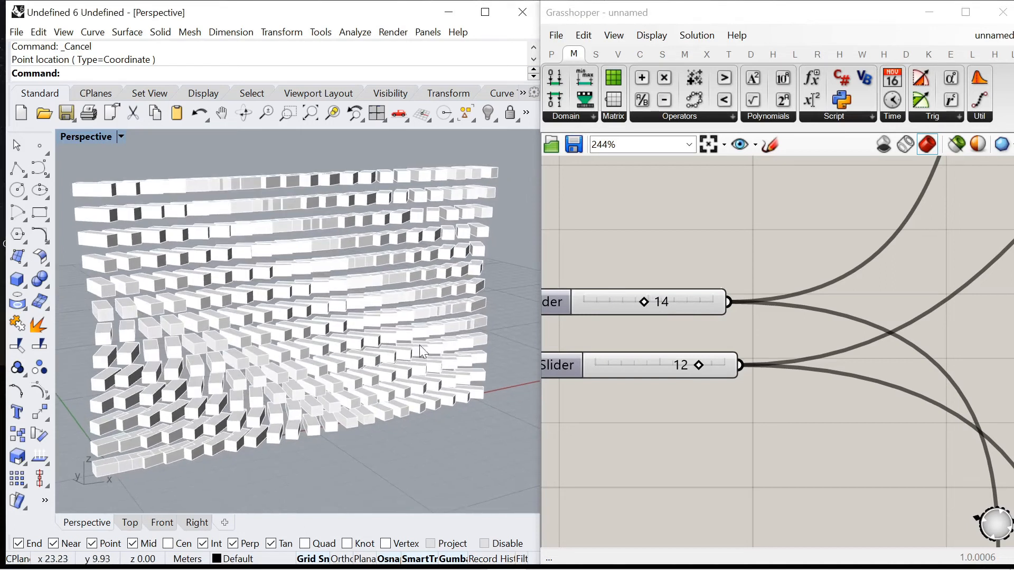
Step: Set the shared Series step sliders to 30 and 15, and view the rotated bricks up close
drag(638, 304, 721, 306)
drag(698, 364, 731, 365)
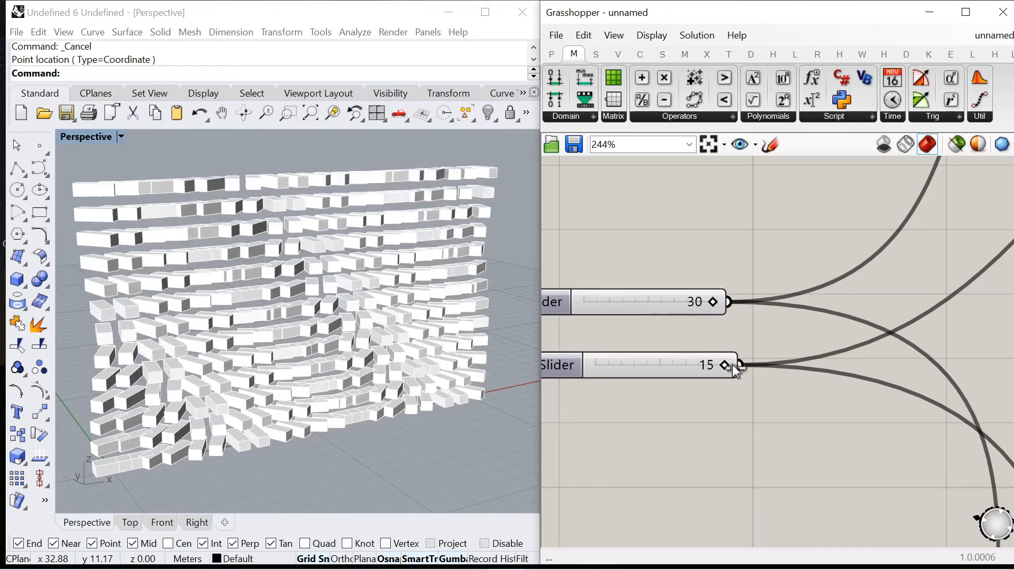
scroll(325, 339, down, 4)
scroll(325, 339, up, 6)
mouse_move(275, 370)
right_down()
mouse_move(231, 440)
mouse_move(282, 363)
right_up()
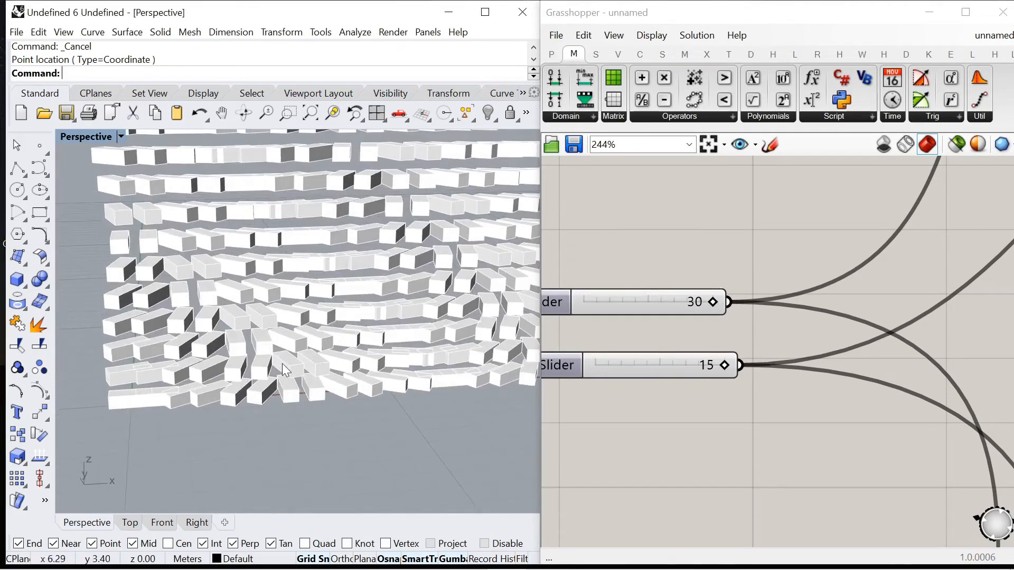
scroll(347, 401, up, 6)
right_drag(352, 408, 333, 325)
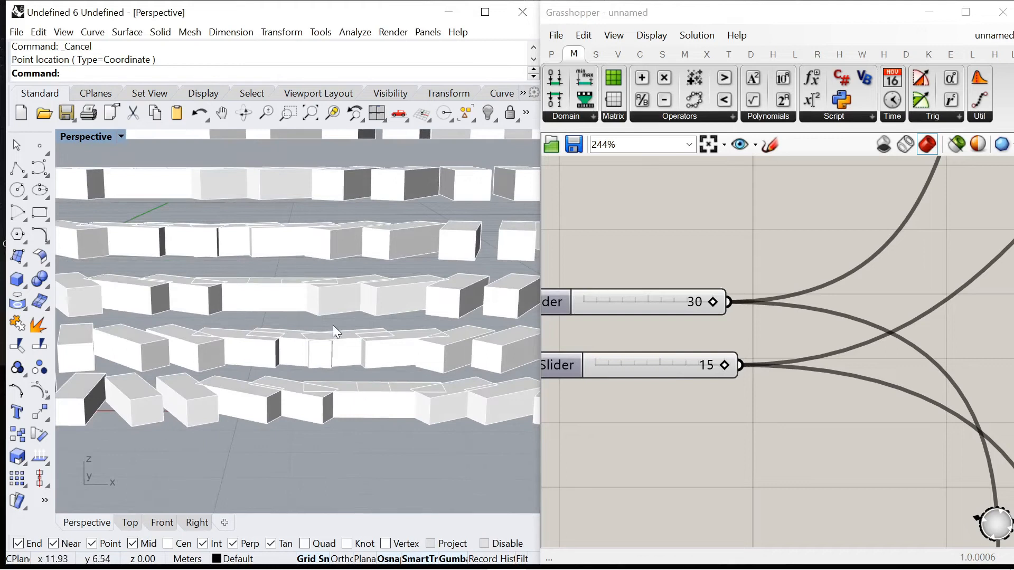
Step: Examine the rotated brick wall from several angles and review the Dispatch, Point and Colour Swatch parts of the definition
scroll(333, 325, down, 7)
scroll(775, 232, down, 10)
scroll(659, 301, up, 8)
scroll(670, 276, down, 5)
scroll(827, 382, up, 5)
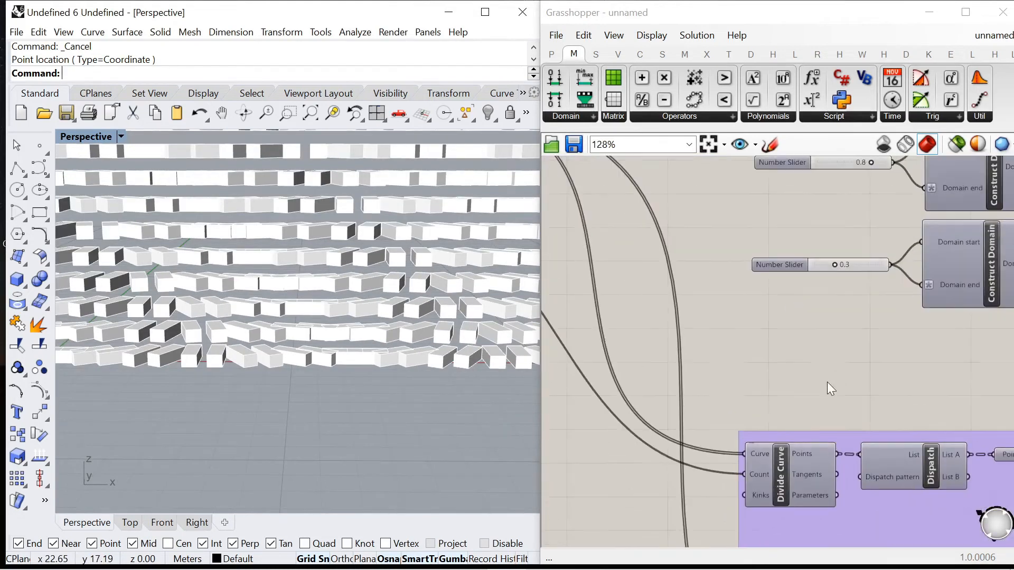
scroll(821, 396, down, 5)
scroll(870, 432, up, 6)
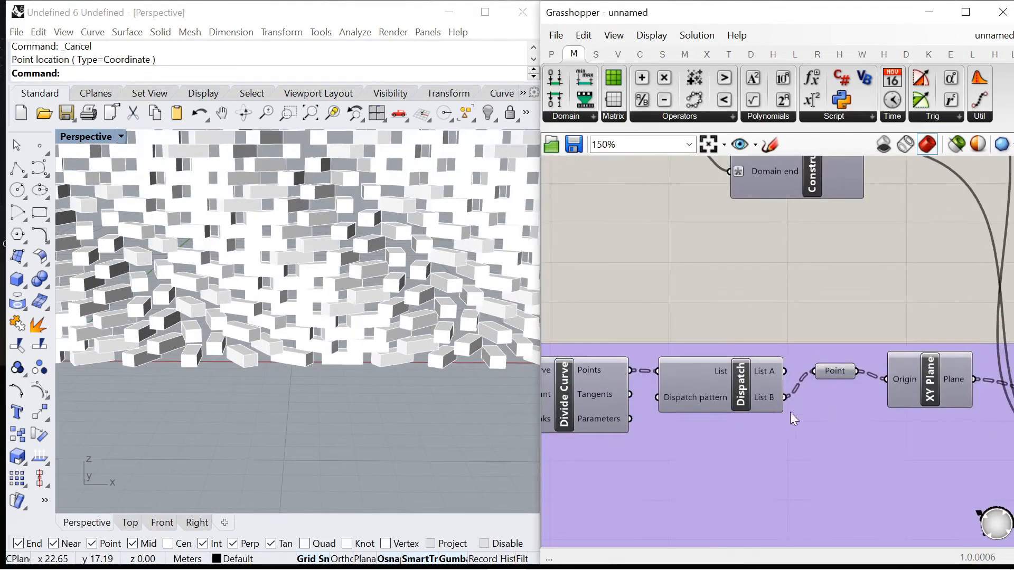
scroll(815, 322, down, 2)
scroll(816, 351, up, 4)
click(833, 368)
scroll(307, 403, down, 4)
scroll(169, 336, up, 5)
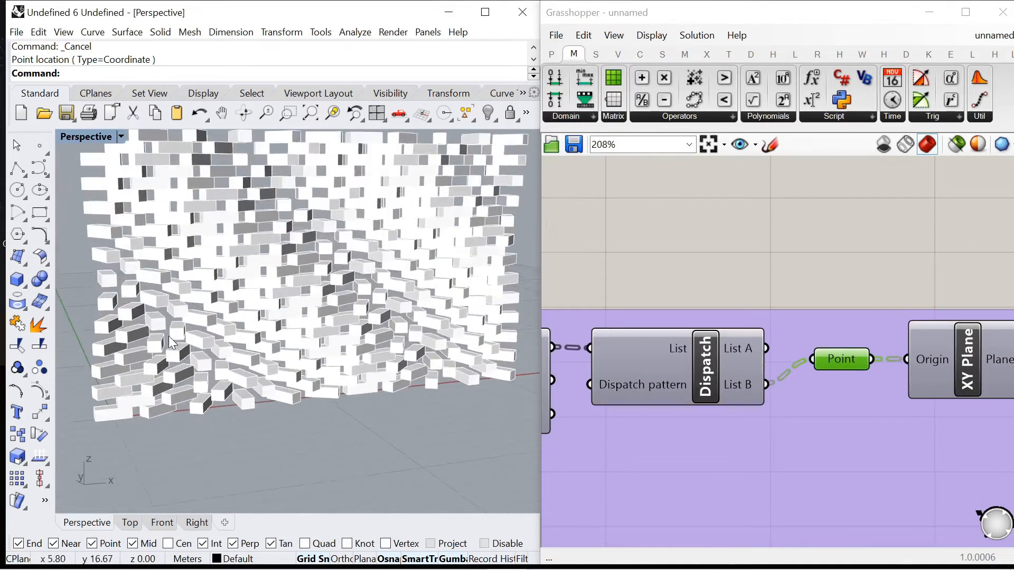
scroll(630, 255, down, 8)
scroll(871, 279, up, 4)
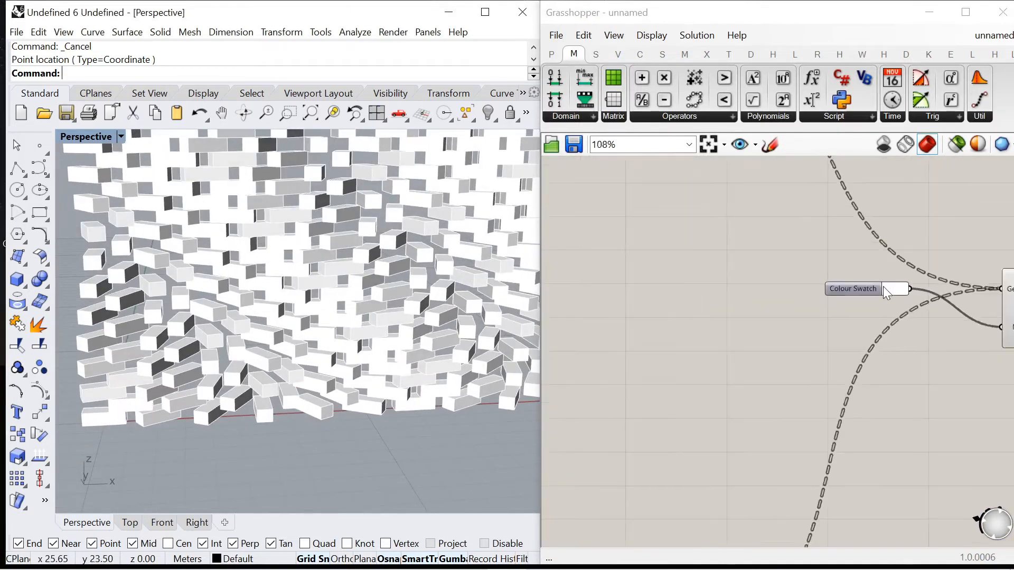
scroll(805, 376, down, 4)
scroll(845, 293, up, 2)
scroll(866, 299, up, 3)
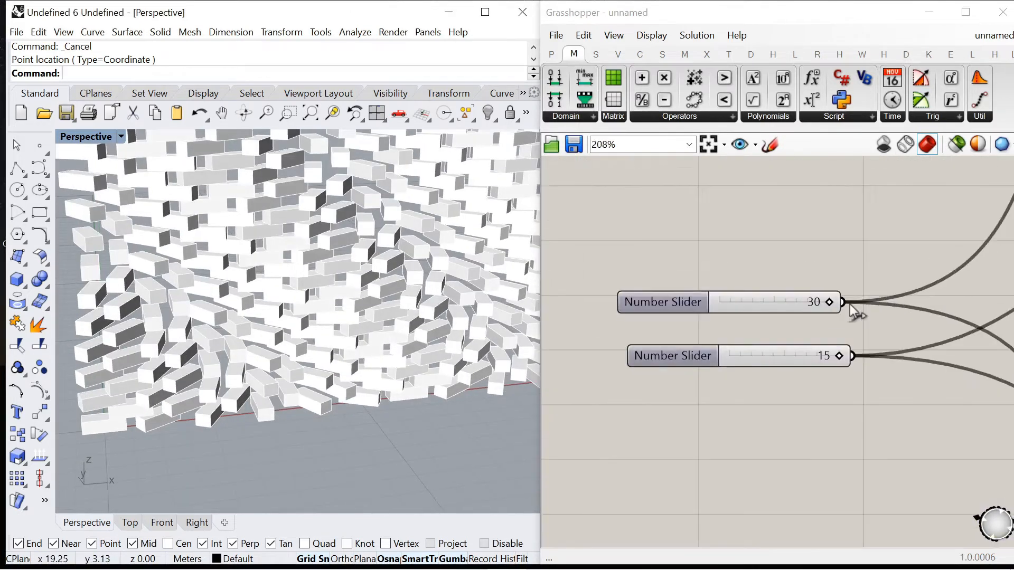
Step: Set both shared Series step sliders to 0 and view the resulting wall from another angle
drag(813, 306, 713, 307)
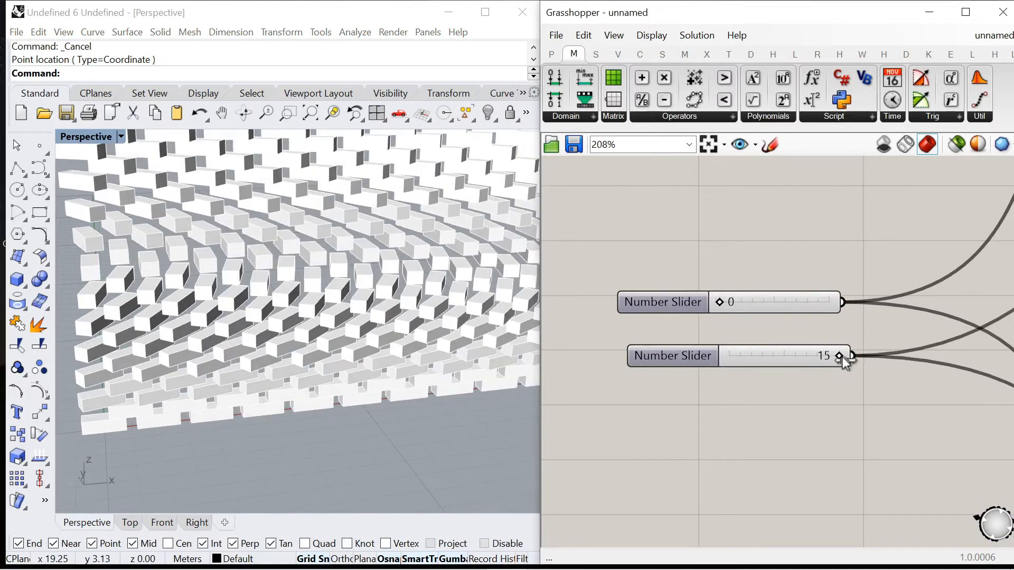
drag(841, 356, 731, 360)
scroll(305, 293, down, 5)
scroll(367, 291, up, 2)
right_drag(357, 297, 396, 288)
scroll(380, 290, up, 2)
scroll(733, 301, up, 2)
Step: Set the shared Series step sliders to 30 and 15 and view the wall from a low angle
drag(713, 307, 866, 303)
drag(728, 378, 925, 372)
scroll(317, 376, down, 3)
right_drag(317, 376, 364, 286)
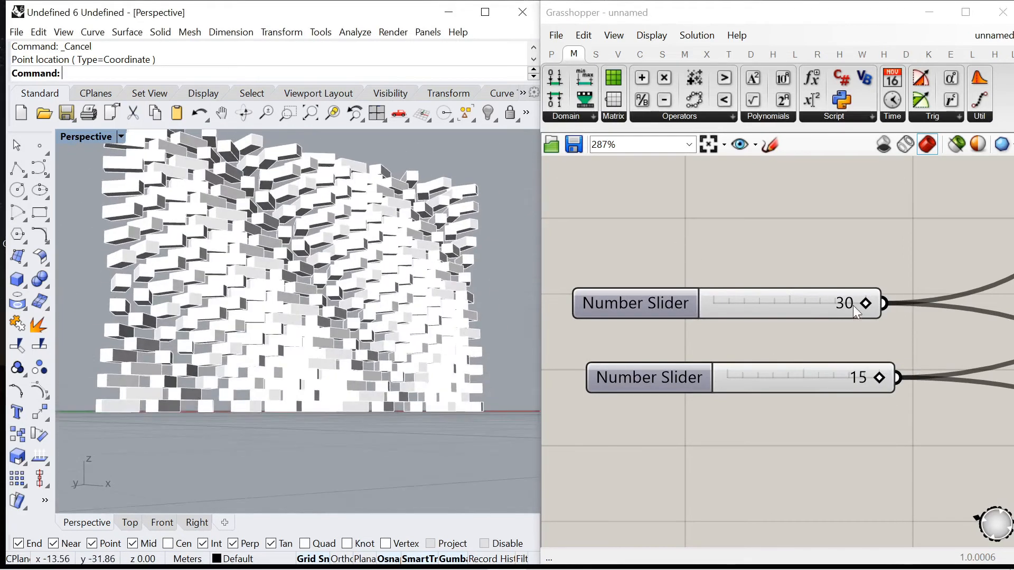
Step: Set the second shared Series step slider to 12 and the first to 28, viewing the bricks from several angles
drag(877, 383, 849, 378)
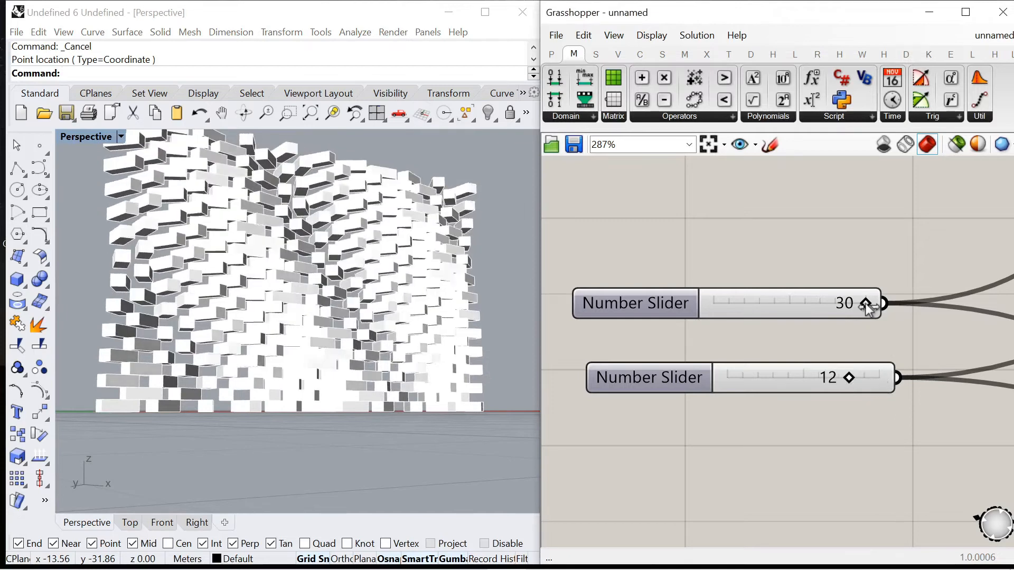
drag(866, 302, 855, 304)
right_drag(302, 358, 283, 355)
scroll(312, 285, up, 3)
right_drag(311, 274, 330, 332)
scroll(285, 359, down, 2)
right_drag(248, 402, 206, 333)
Step: Switch the Perspective viewport to Rendered display mode
scroll(801, 229, down, 6)
click(63, 32)
click(115, 351)
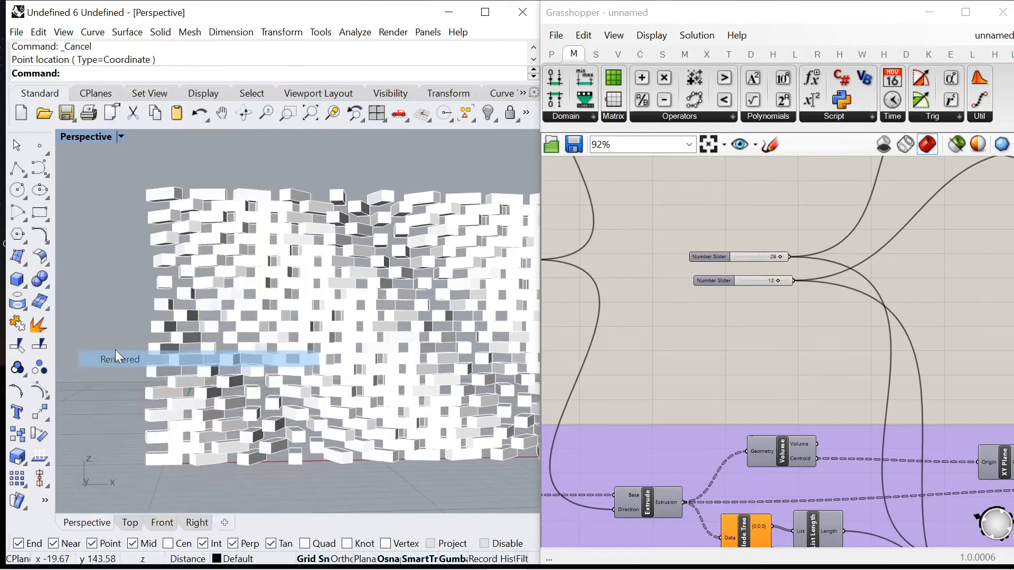
Step: Turn off the preview of the two rotated brick geometry components that feed the Custom Preview
scroll(213, 280, down, 4)
click(687, 283)
scroll(687, 283, down, 5)
drag(747, 464, 697, 193)
right_click(723, 174)
click(769, 198)
right_drag(296, 312, 248, 301)
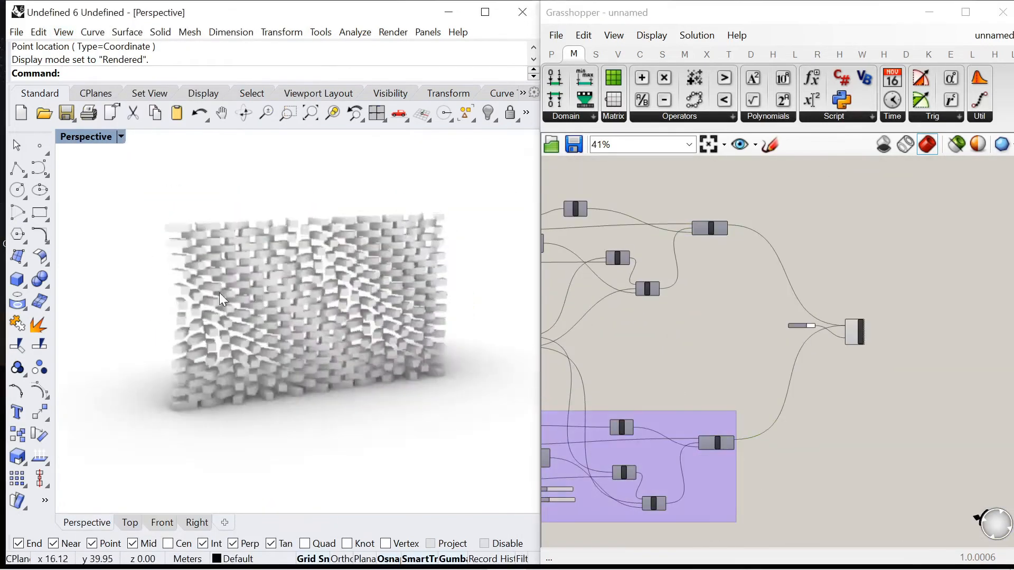
Step: Set the shared Series step sliders to 30 and 15 and view the rendered wall from several angles
scroll(222, 285, up, 4)
scroll(169, 308, up, 2)
scroll(226, 421, up, 2)
right_drag(227, 422, 252, 386)
scroll(847, 241, down, 3)
scroll(642, 301, up, 12)
drag(772, 299, 803, 299)
drag(766, 385, 819, 382)
scroll(229, 388, down, 5)
right_drag(229, 388, 431, 333)
Step: Group all components of the upper brick chain, from its Divide Curve to its final rotation component
scroll(430, 333, down, 3)
scroll(629, 228, down, 8)
drag(563, 204, 1008, 321)
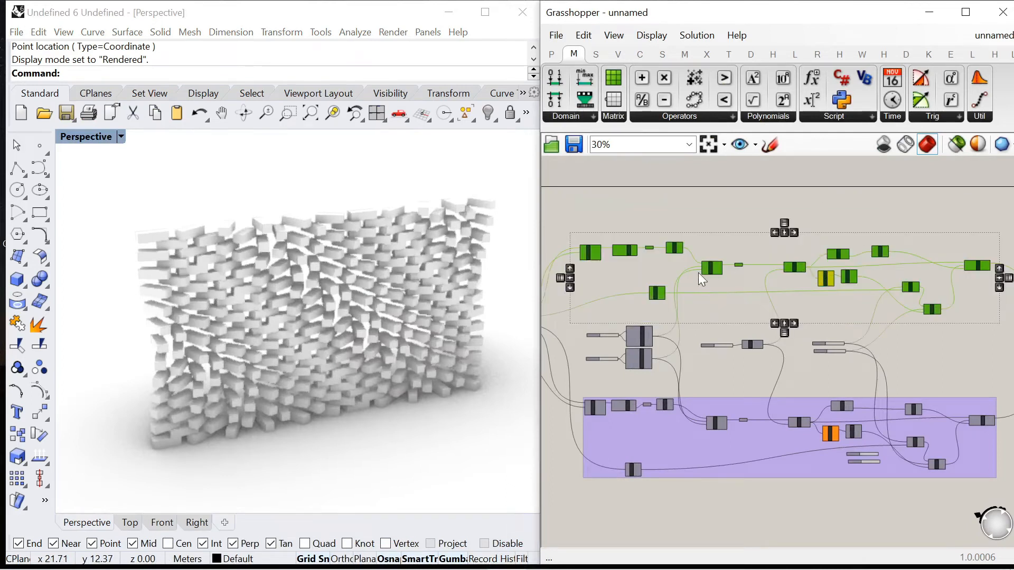
right_click(710, 267)
right_click(739, 251)
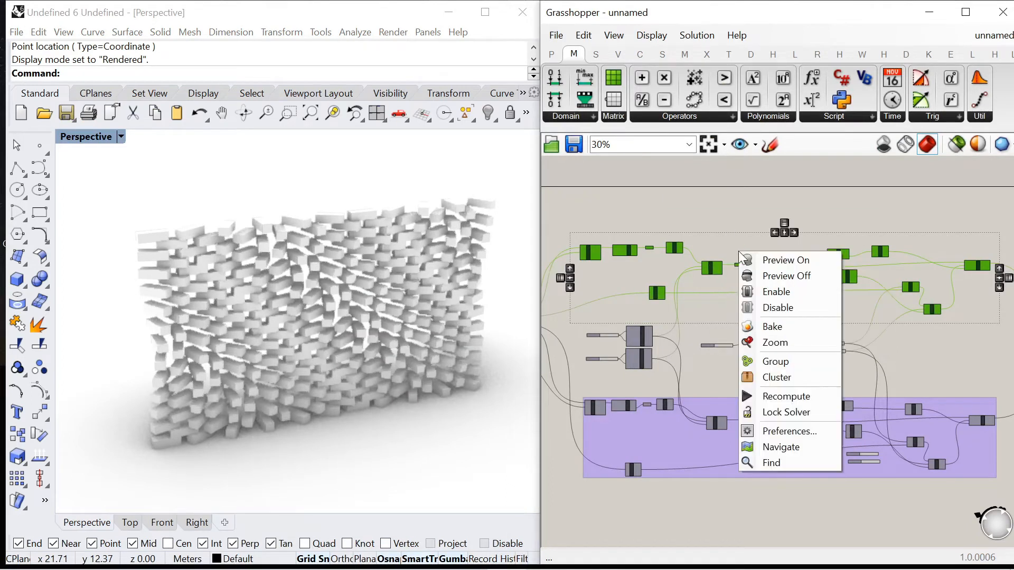
click(789, 357)
click(805, 360)
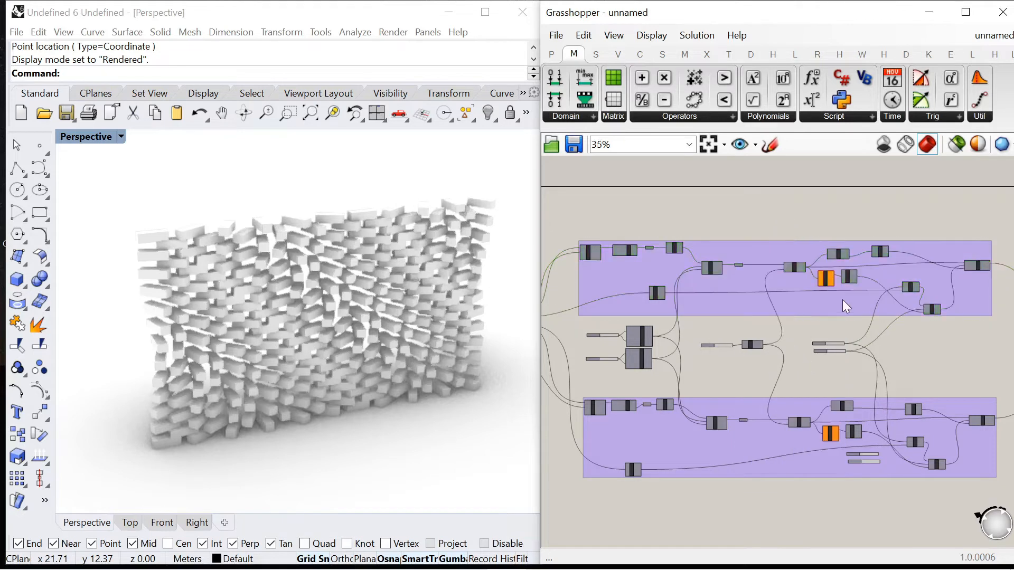
Step: Add a Division component below the shared sliders and connect the first Series step slider to its A input
scroll(841, 283, up, 8)
scroll(765, 264, down, 6)
scroll(853, 265, up, 5)
scroll(851, 260, up, 2)
right_drag(415, 322, 327, 341)
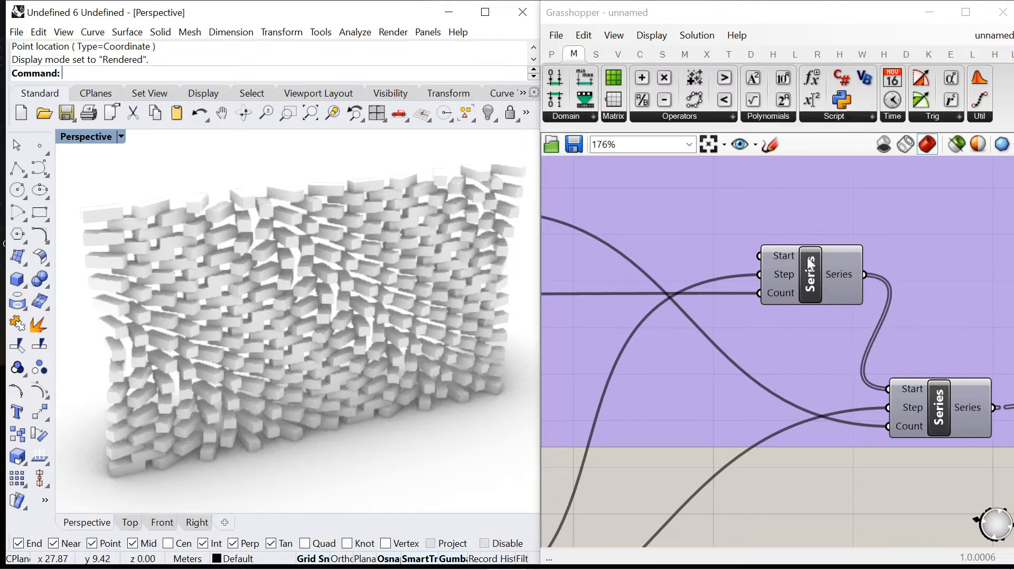
scroll(769, 231, down, 14)
scroll(758, 317, up, 11)
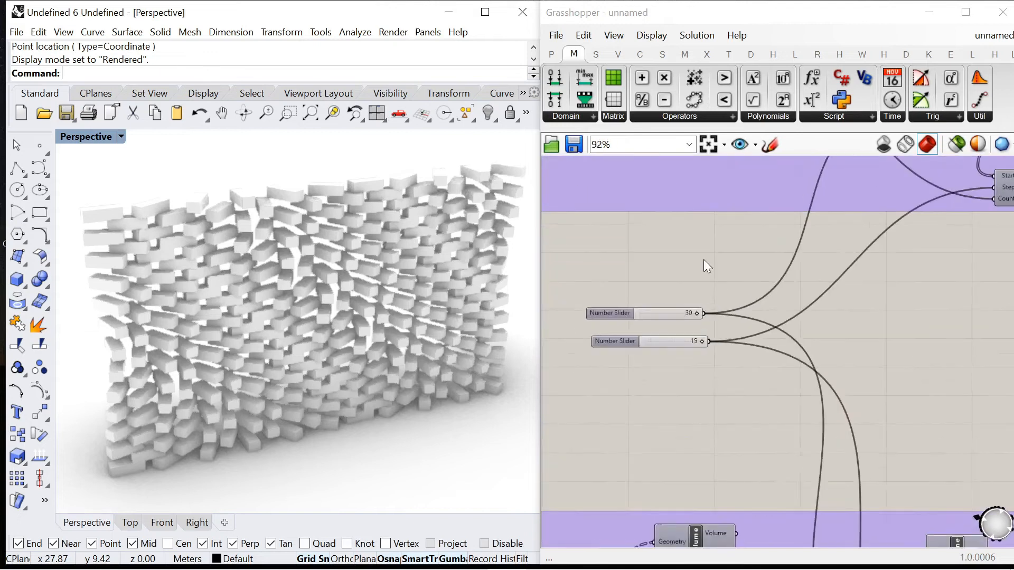
scroll(703, 259, down, 4)
scroll(711, 318, up, 5)
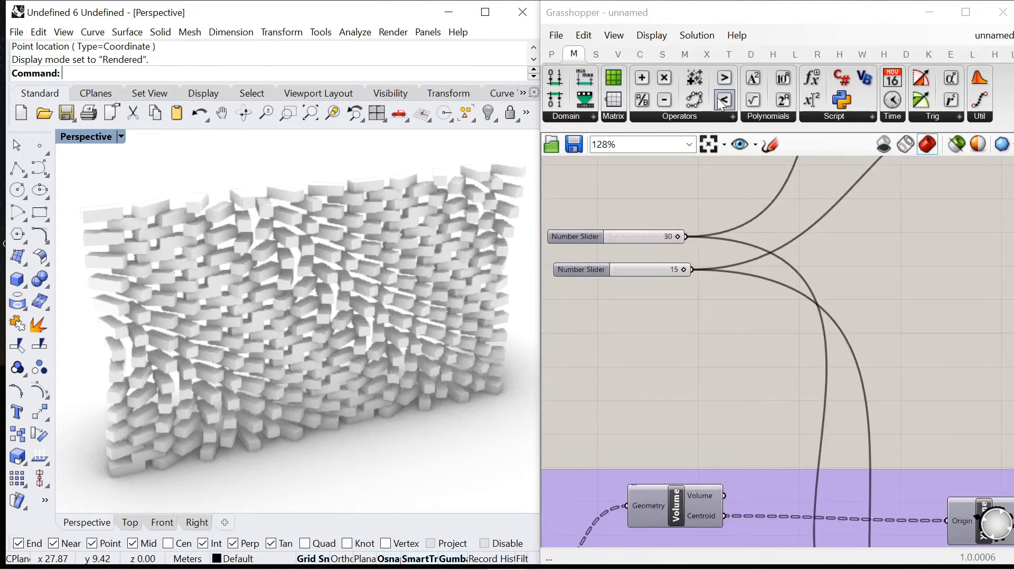
click(698, 116)
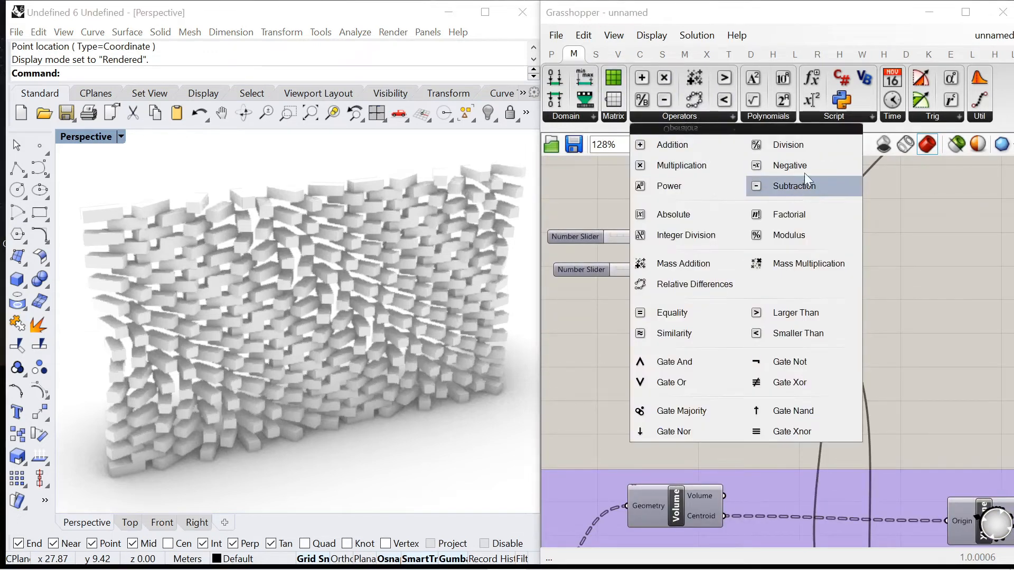
click(795, 144)
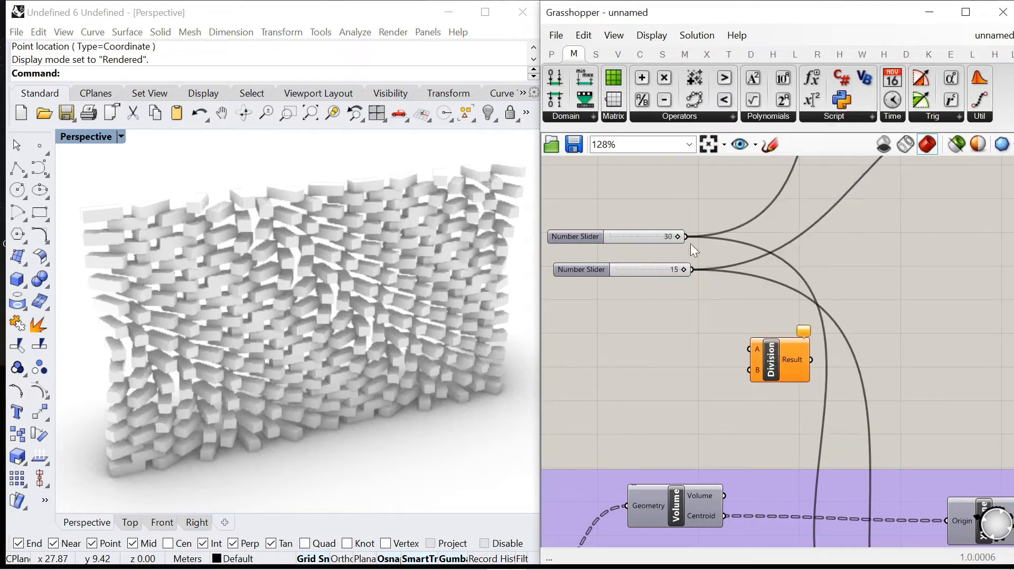
scroll(736, 323, up, 2)
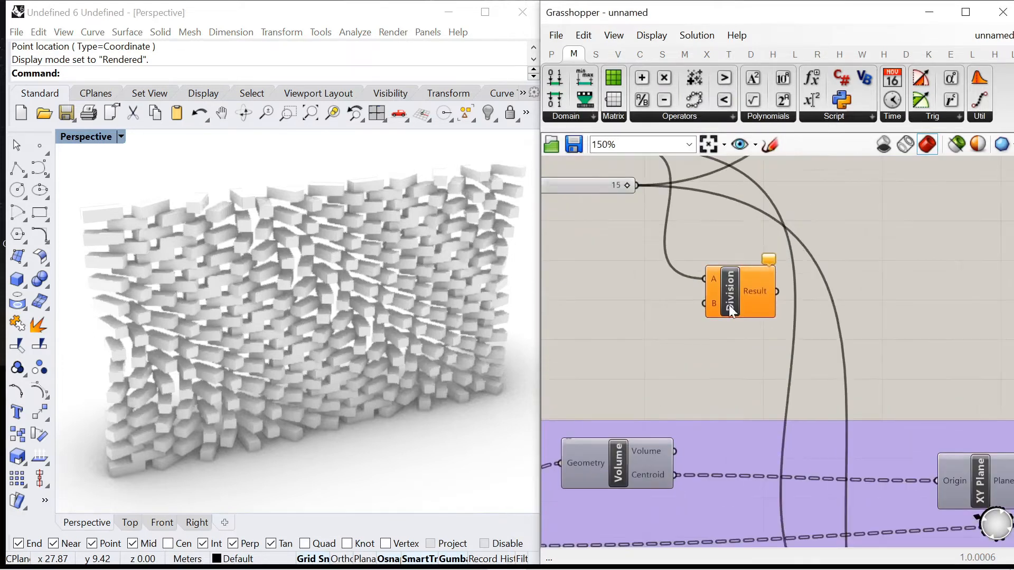
Step: Add a Panel containing 2, place it beside the Division component and connect it to the B input
double_click(666, 373)
text("2)
key(Return)
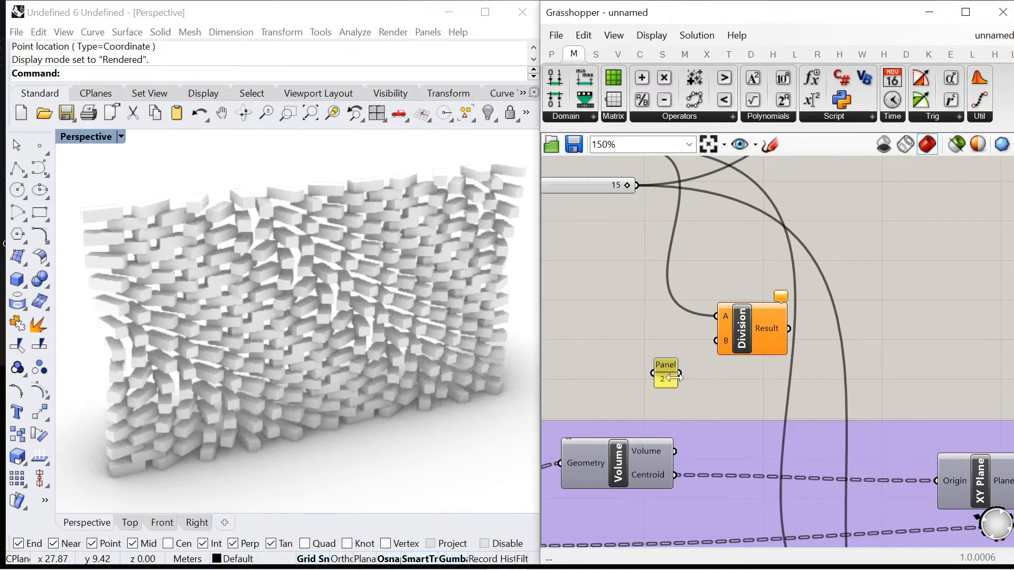
drag(661, 371, 668, 342)
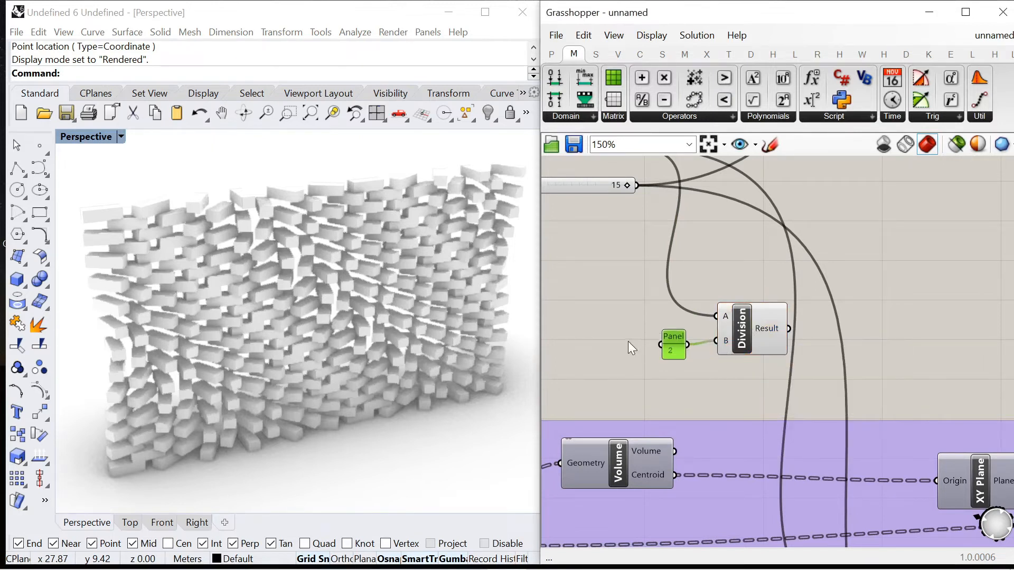
Step: Connect the Division Result to the Start input of the first Series in the lower group
scroll(628, 341, down, 5)
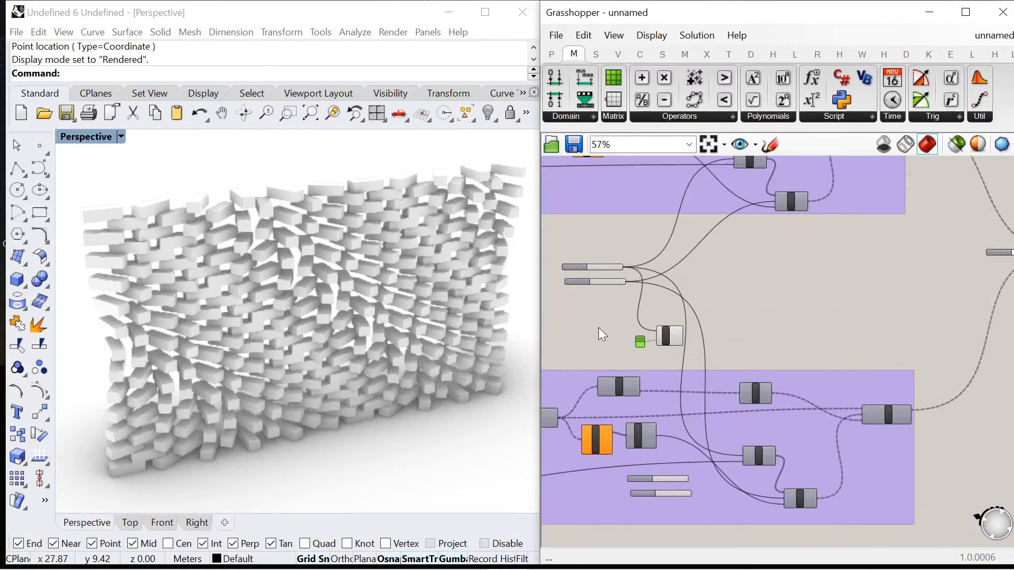
scroll(598, 328, down, 3)
scroll(670, 348, up, 6)
scroll(676, 347, down, 3)
scroll(679, 344, up, 4)
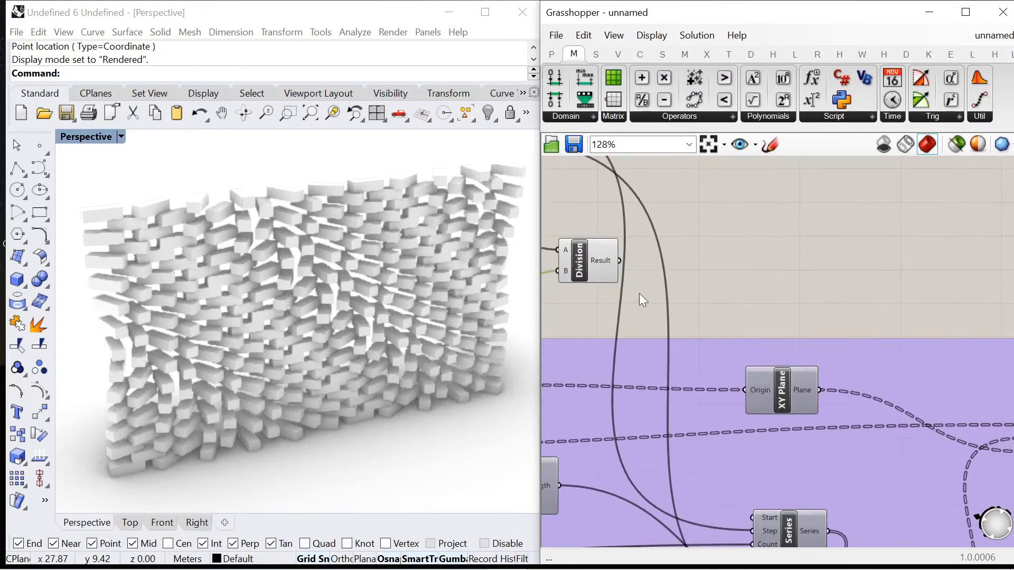
drag(752, 518, 751, 512)
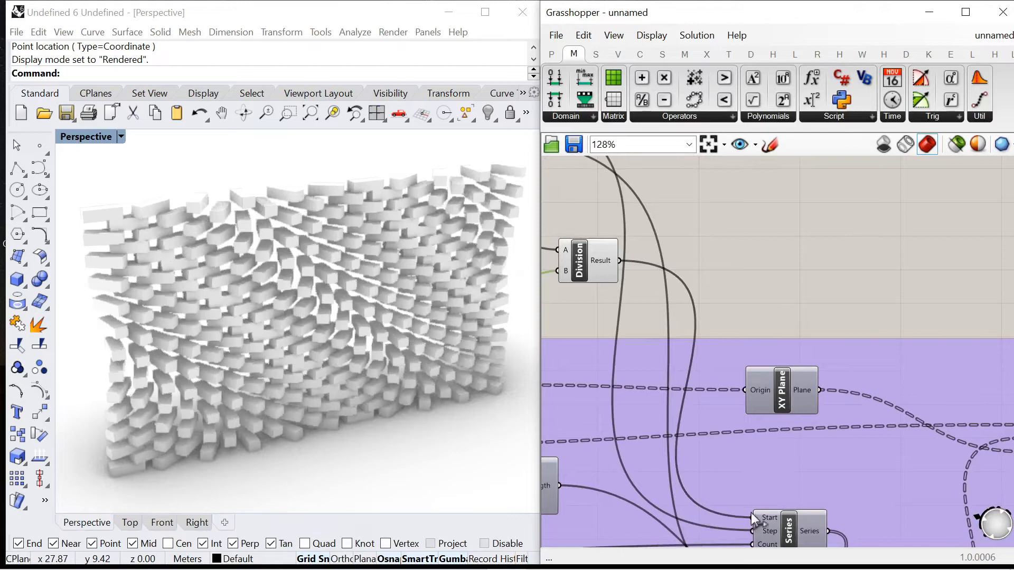
scroll(699, 245, down, 3)
drag(687, 232, 737, 254)
scroll(766, 249, up, 3)
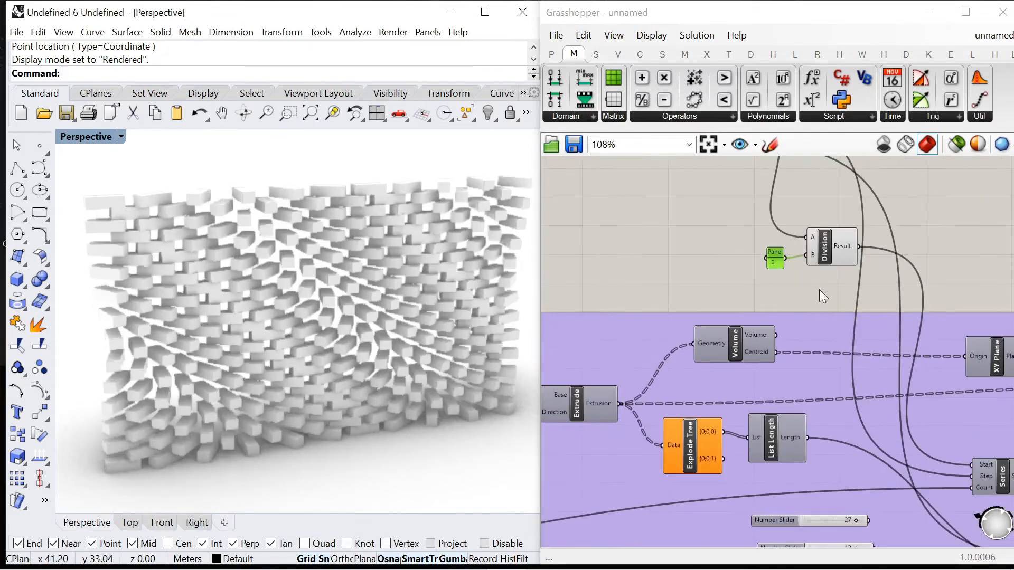
Step: Lower both shared Series step sliders to their minimum and view the wall
scroll(781, 229, down, 3)
scroll(662, 217, up, 3)
drag(661, 217, 678, 272)
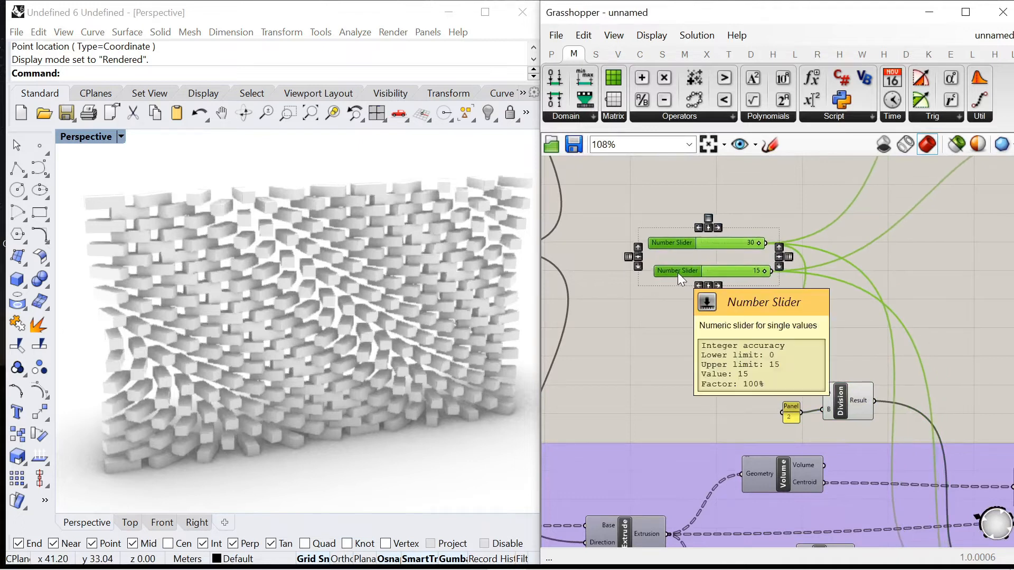
scroll(747, 246, up, 4)
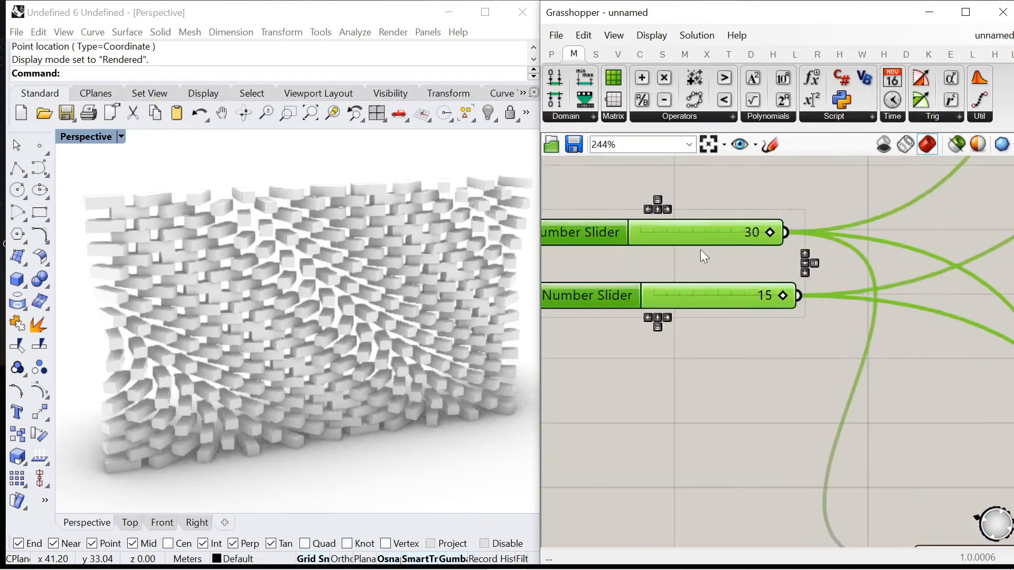
scroll(700, 249, down, 4)
click(671, 363)
right_drag(314, 369, 334, 396)
scroll(785, 287, up, 4)
drag(811, 298, 687, 304)
drag(825, 362, 666, 362)
Step: Raise both shared Series step sliders to slightly below their maximum and view the wall from another angle
drag(688, 298, 835, 297)
drag(697, 362, 801, 363)
drag(812, 298, 798, 298)
right_drag(359, 391, 475, 370)
scroll(795, 297, down, 8)
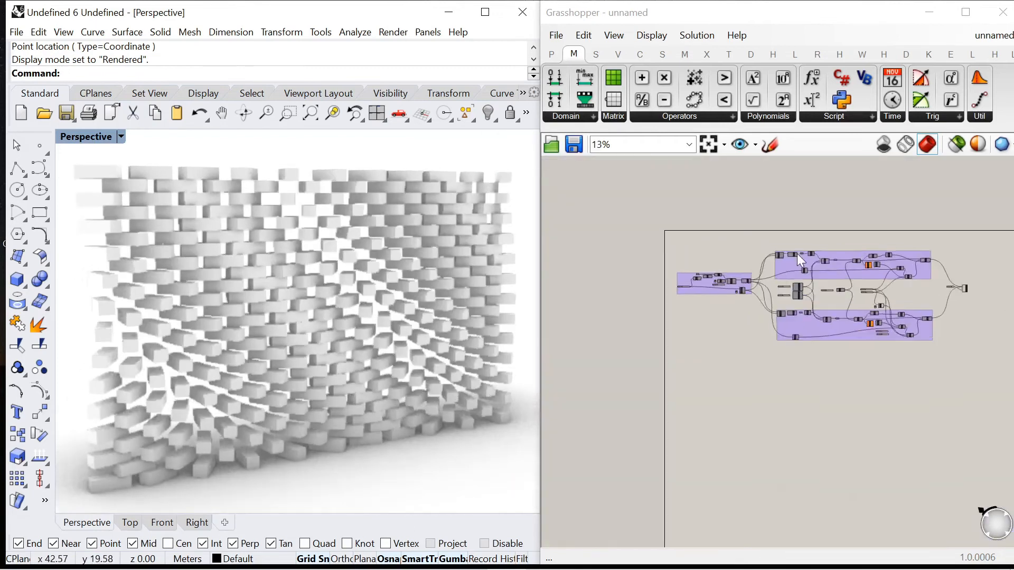
scroll(640, 338, up, 6)
scroll(707, 307, down, 4)
scroll(746, 218, up, 5)
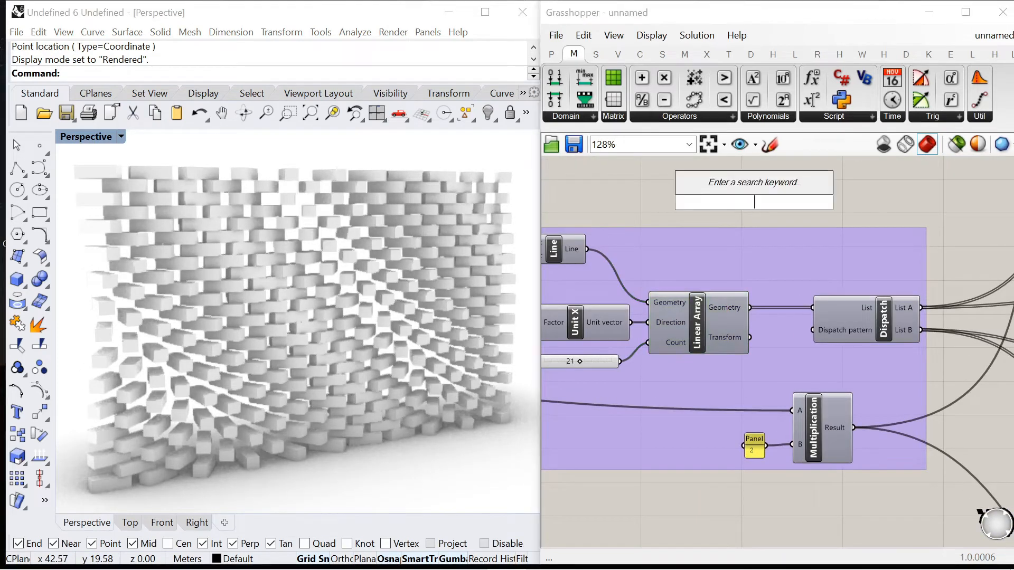
text(pipe)
key(Escape)
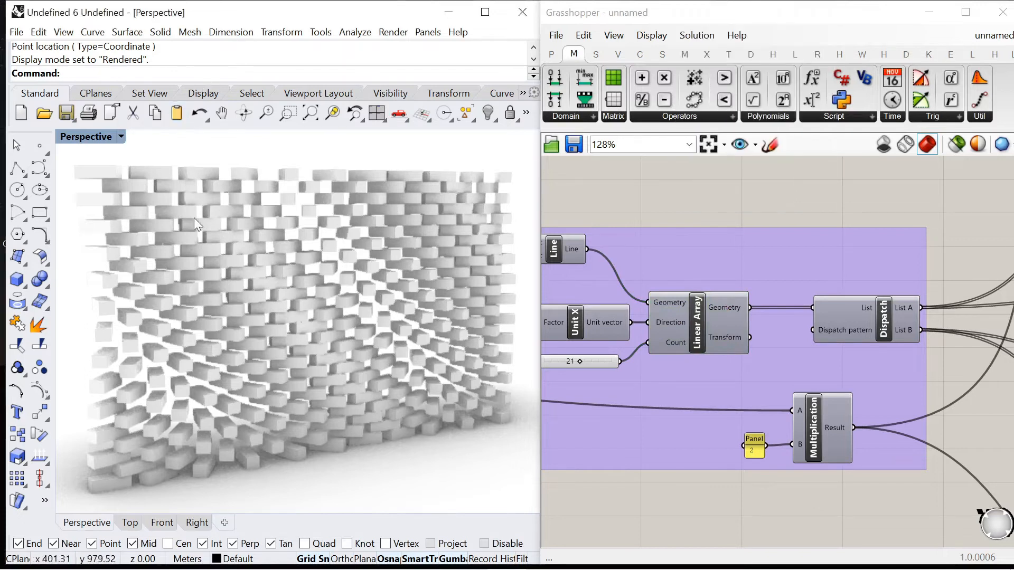
Step: Switch the Perspective viewport to Wireframe display mode and view the wall from the front
scroll(195, 217, down, 2)
click(121, 136)
click(125, 324)
right_drag(274, 299, 475, 274)
Step: Add a Pipe component above the Linear Array and connect the array's Geometry output to its Curve input
right_drag(742, 251, 706, 281)
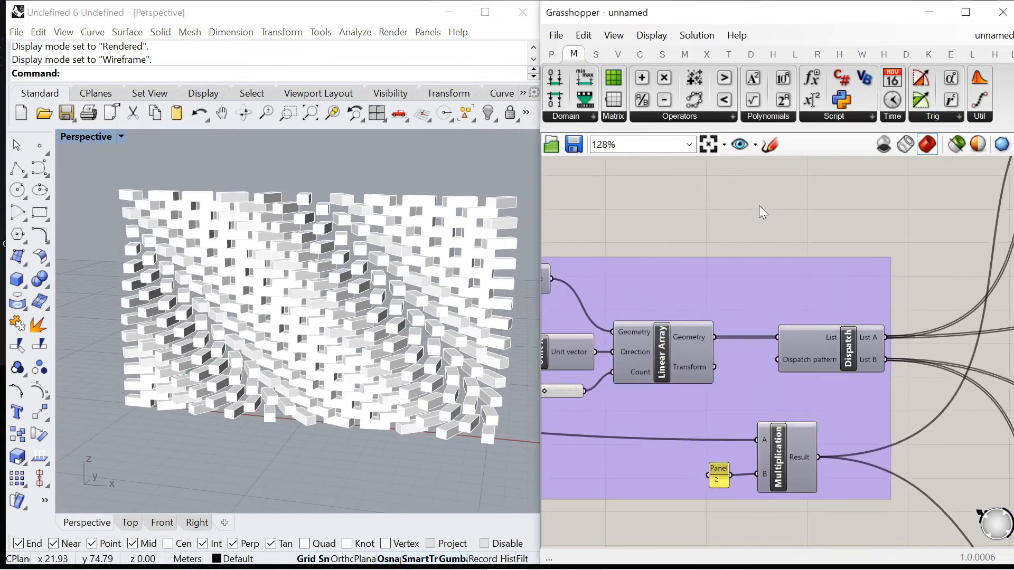
double_click(760, 211)
text(pipe)
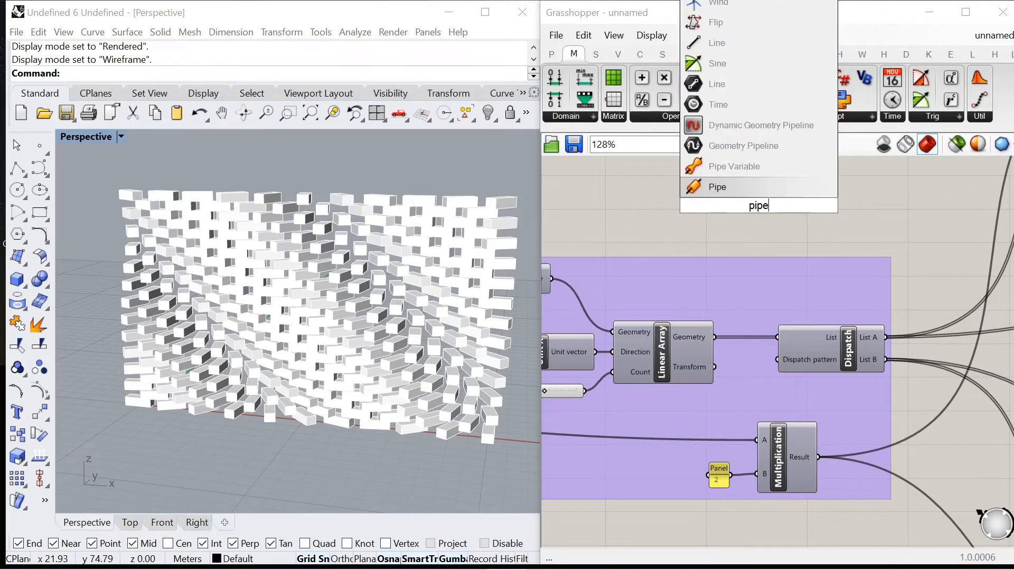
click(730, 186)
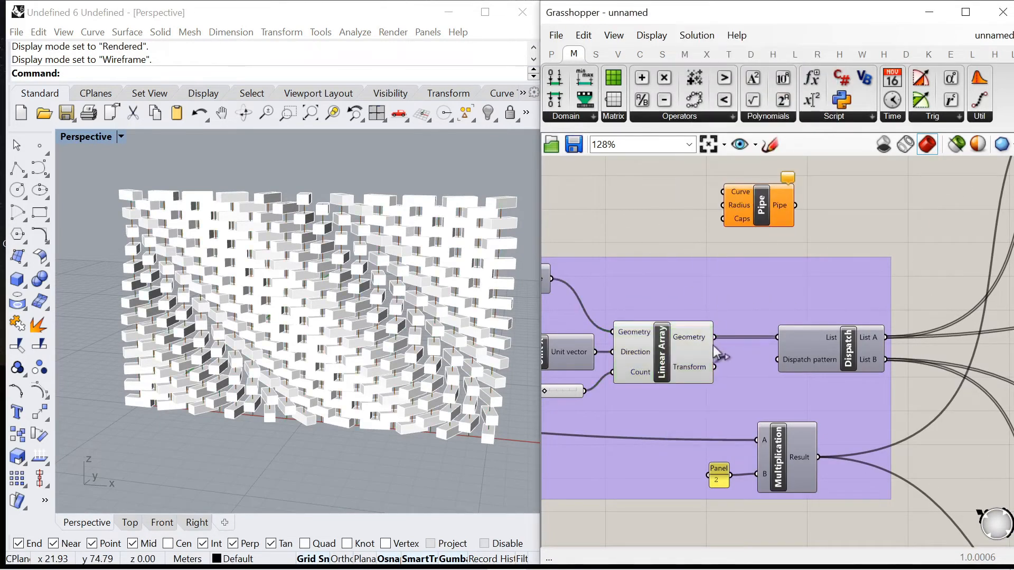
drag(714, 337, 722, 191)
Step: Add a Panel containing 0.08 and connect it to the Pipe's Radius input
right_click(643, 206)
double_click(650, 207)
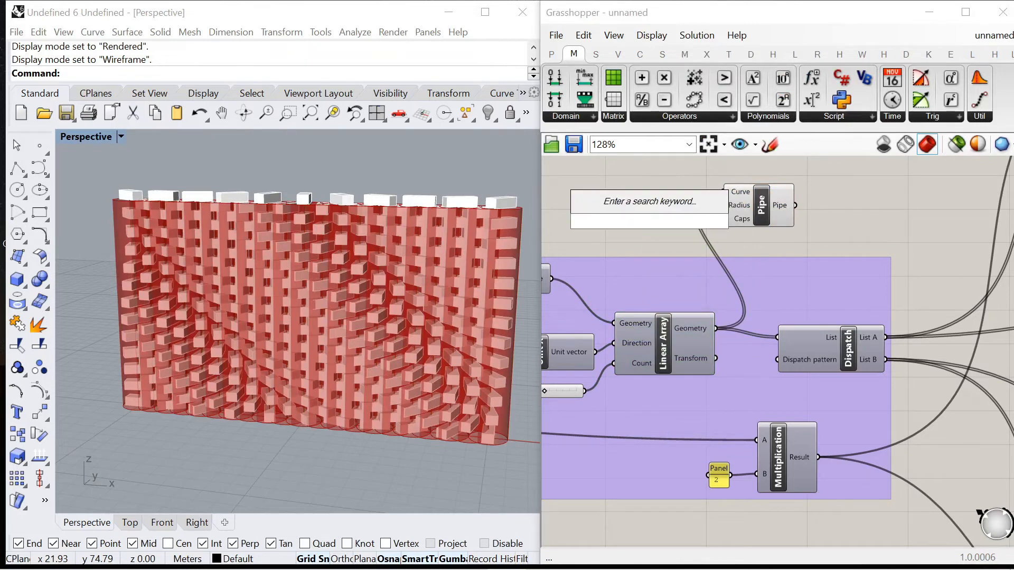
text("0.08)
key(Return)
scroll(687, 206, up, 2)
drag(737, 204, 634, 222)
Step: Add a Colour Swatch next to the Pipe component
double_click(881, 254)
text(swatch)
key(Return)
scroll(837, 245, down, 1)
right_drag(838, 245, 669, 332)
Step: Add a Custom Preview component, connecting the Pipe output to its Geometry input and the new Colour Swatch to its Material input
double_click(793, 253)
text(pr)
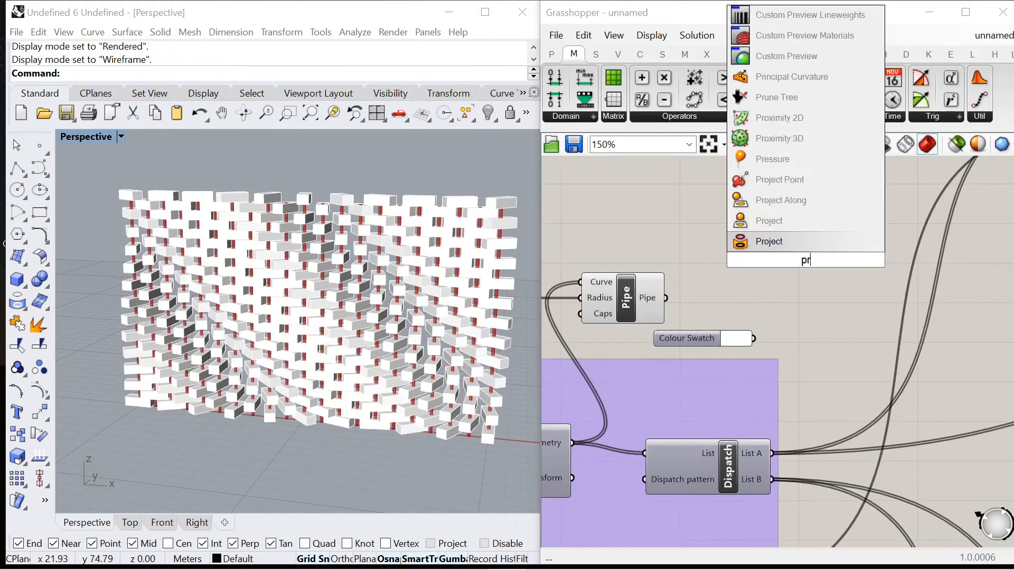
click(770, 220)
drag(666, 298, 770, 238)
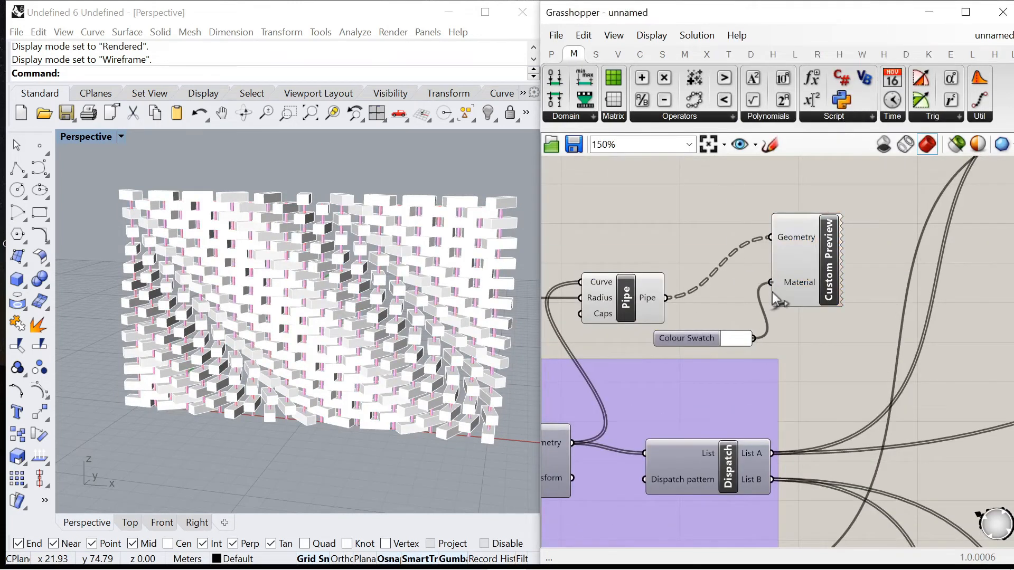
drag(772, 292, 772, 287)
drag(806, 270, 842, 307)
scroll(772, 290, down, 2)
right_drag(772, 289, 888, 281)
drag(663, 255, 791, 308)
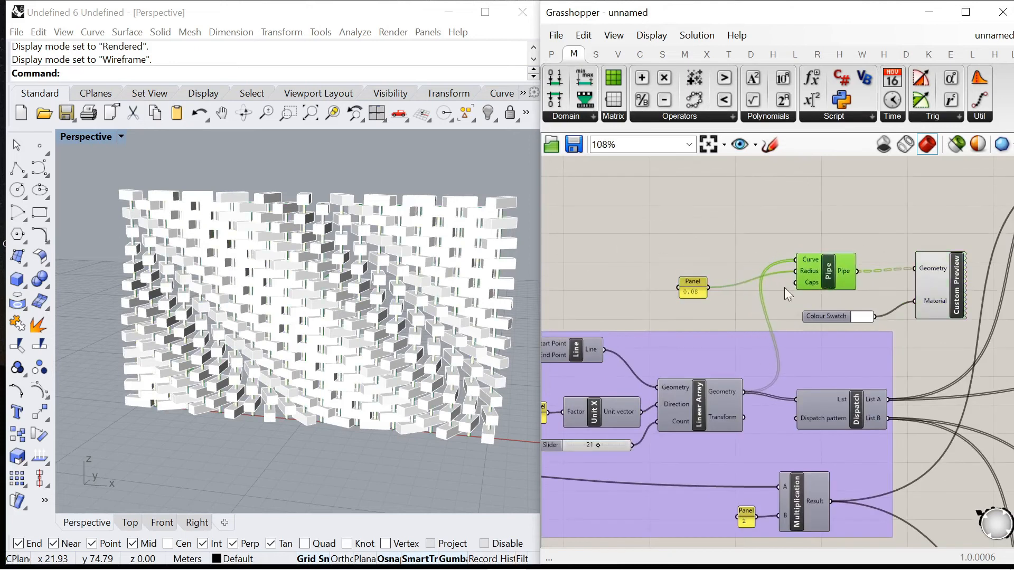
Step: Set the pipes' Colour Swatch to a mid grey with saturation 0 and value 45
scroll(881, 297, up, 3)
click(863, 325)
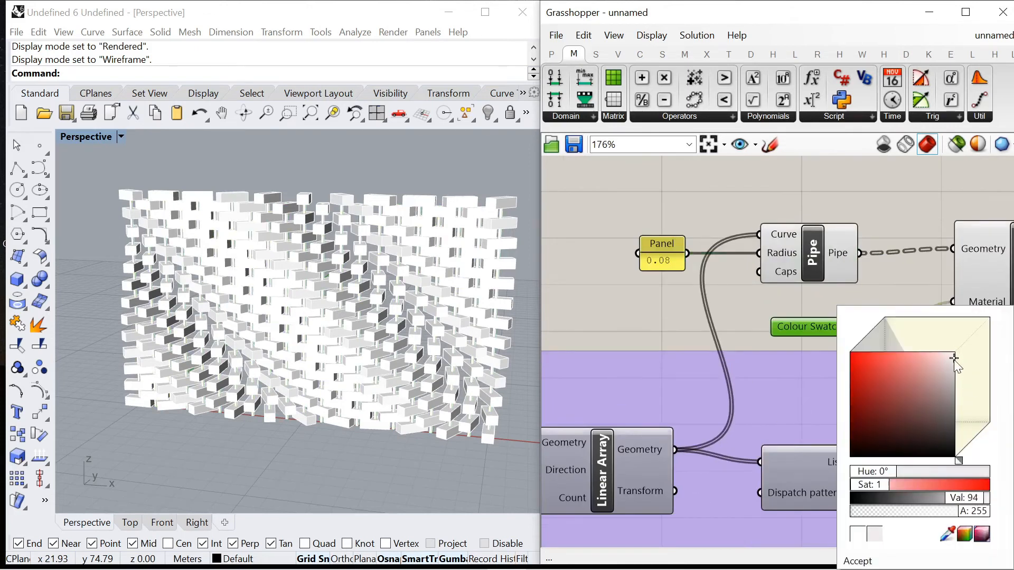
drag(953, 358, 955, 388)
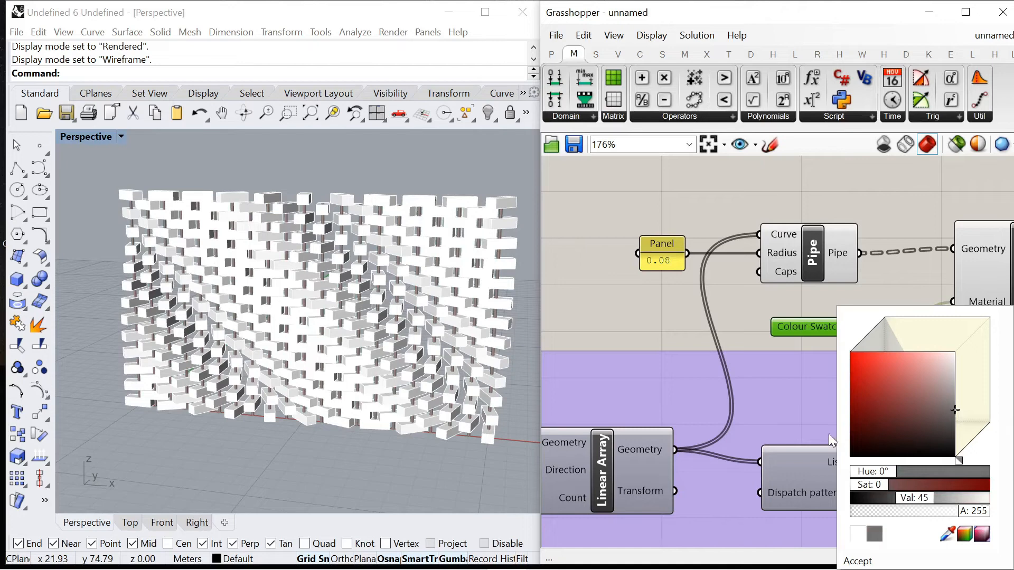
click(857, 561)
Step: Switch the Perspective viewport to Rendered display mode with the whole wall in view
right_drag(396, 378, 423, 378)
scroll(274, 293, up, 2)
right_drag(232, 317, 333, 338)
scroll(333, 333, down, 5)
scroll(343, 326, up, 4)
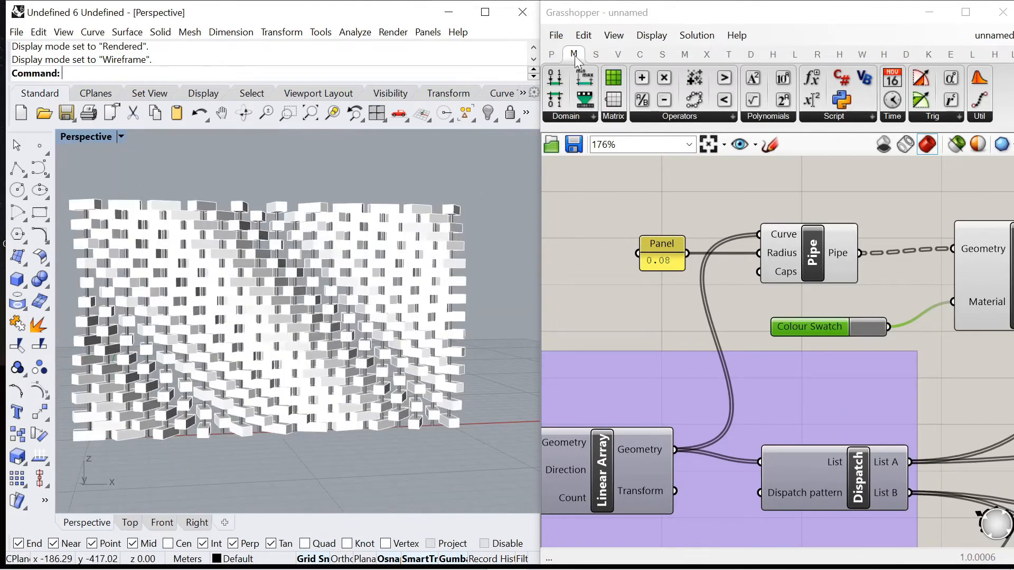
click(63, 31)
click(129, 358)
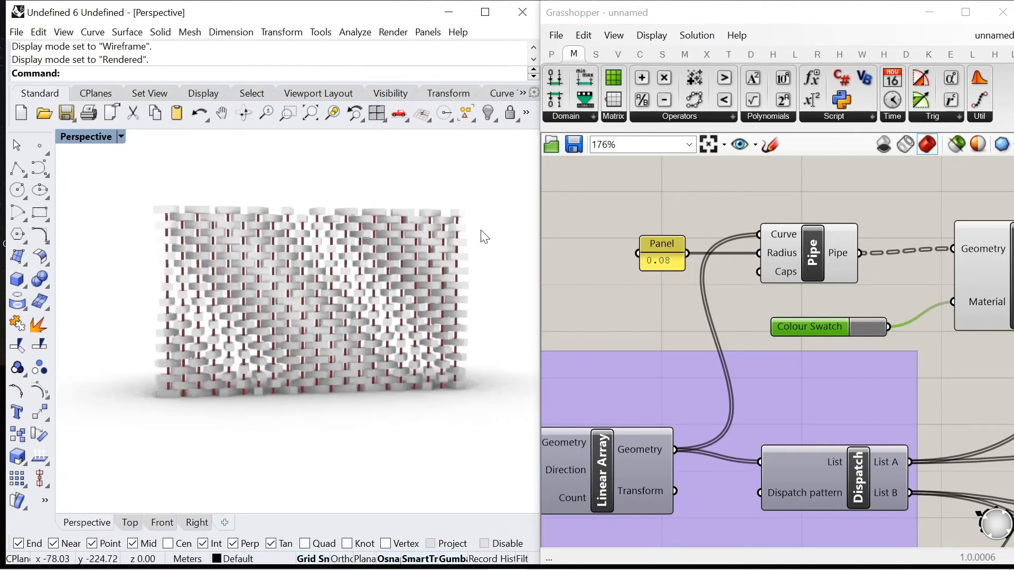
Step: Turn off the Pipe component's own preview so only its Custom Preview is drawn
click(795, 257)
right_click(719, 197)
click(760, 217)
Step: Inspect the rendered brick wall and the grey pipes running through it from several distances and angles
right_drag(319, 257, 515, 393)
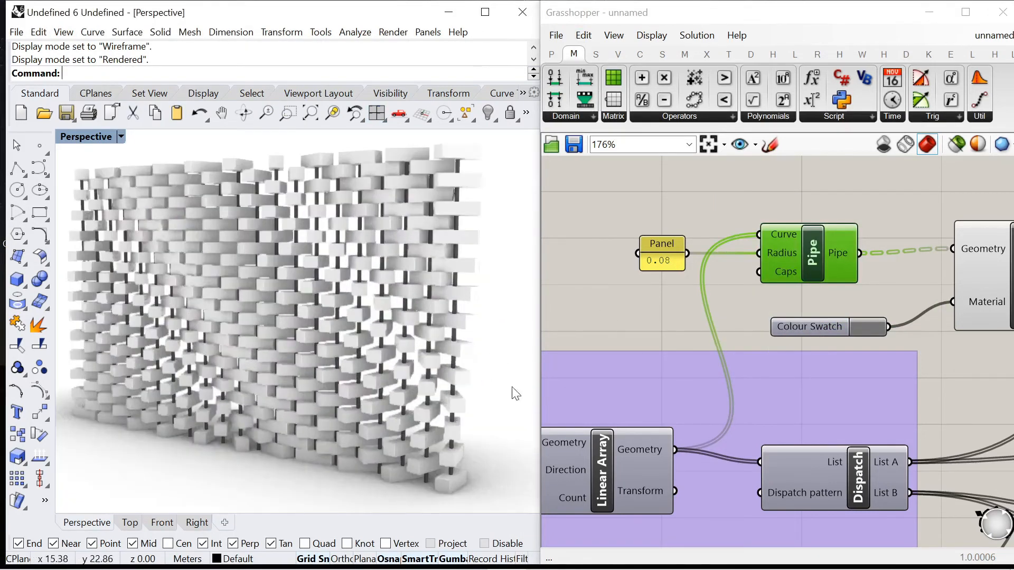
click(221, 113)
drag(296, 317, 328, 317)
scroll(662, 294, down, 5)
scroll(752, 332, up, 6)
scroll(816, 297, down, 2)
scroll(825, 296, up, 4)
drag(820, 296, 832, 296)
drag(819, 358, 853, 361)
drag(830, 297, 770, 296)
drag(844, 359, 819, 363)
drag(771, 296, 853, 306)
Step: Switch the Perspective viewport back to Wireframe display mode
key(ctrl+alt+w)
right_drag(382, 337, 359, 442)
scroll(659, 302, down, 10)
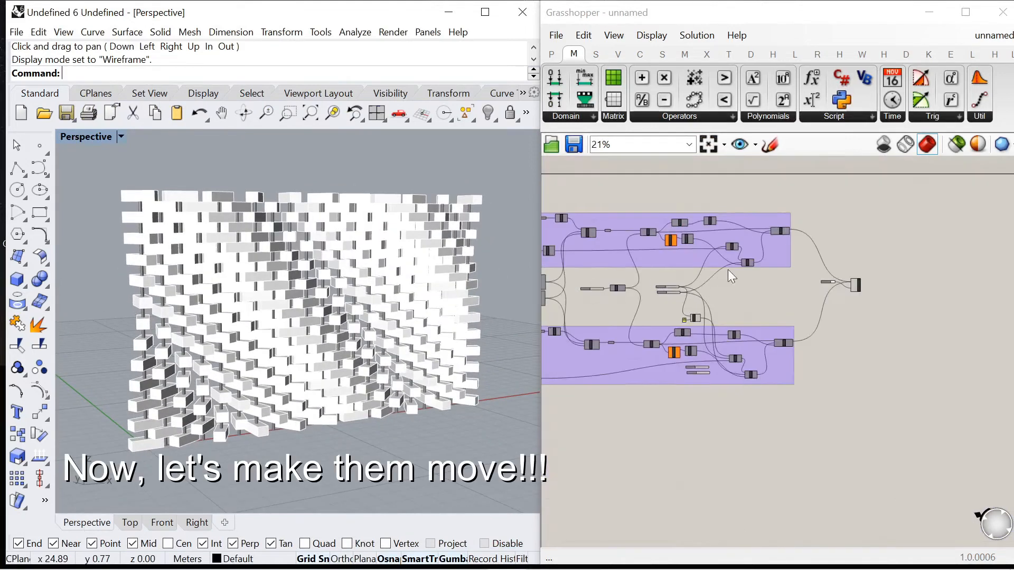
Step: Shift both Rotate components, the bricks' Colour Swatch and their Custom Preview further right to make room on the canvas
scroll(740, 253, up, 2)
drag(738, 188, 880, 419)
drag(873, 290, 924, 292)
click(824, 309)
scroll(708, 285, up, 3)
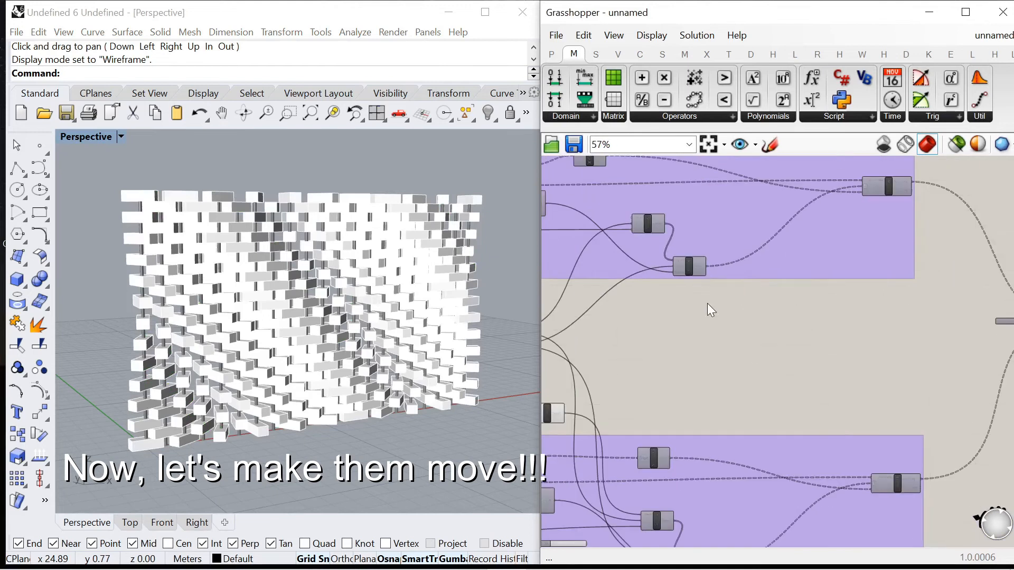
Step: Add a Number parameter in the empty canvas space between the two purple groups
scroll(711, 310, up, 3)
double_click(729, 357)
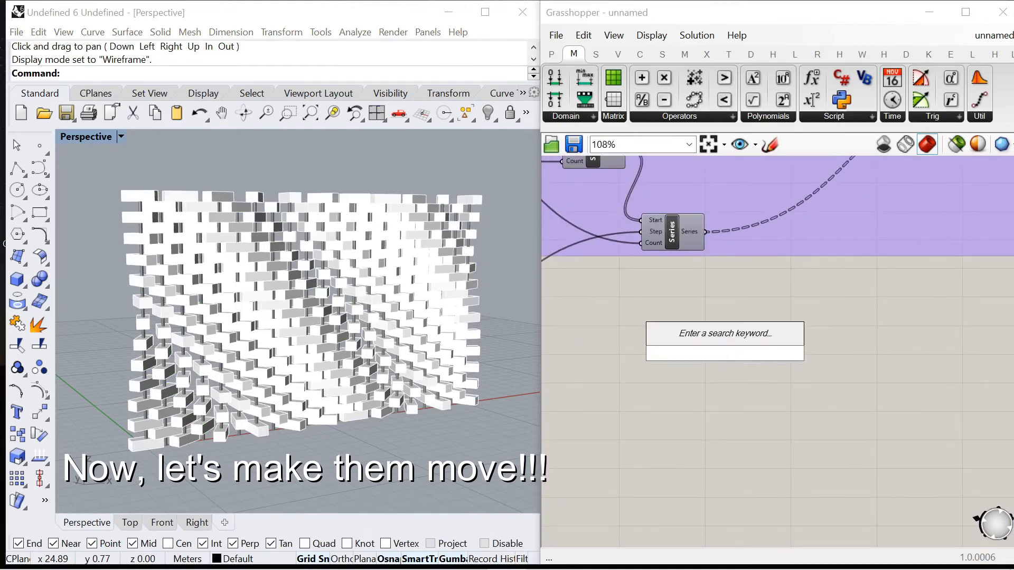
text(number)
key(Return)
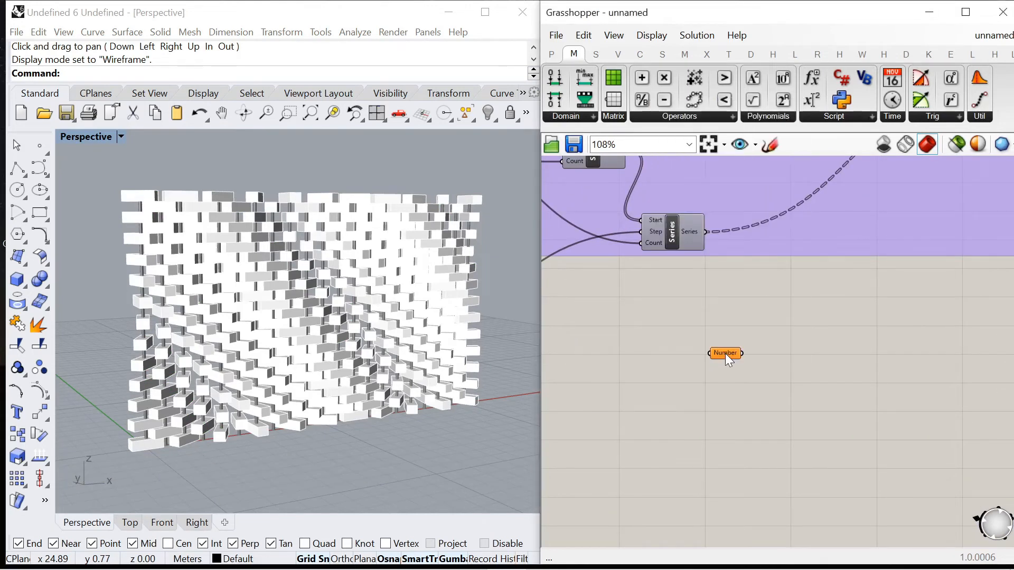
Step: Add a Panel containing 6 and connect it to the Number parameter
scroll(676, 371, up, 2)
double_click(673, 374)
text("6)
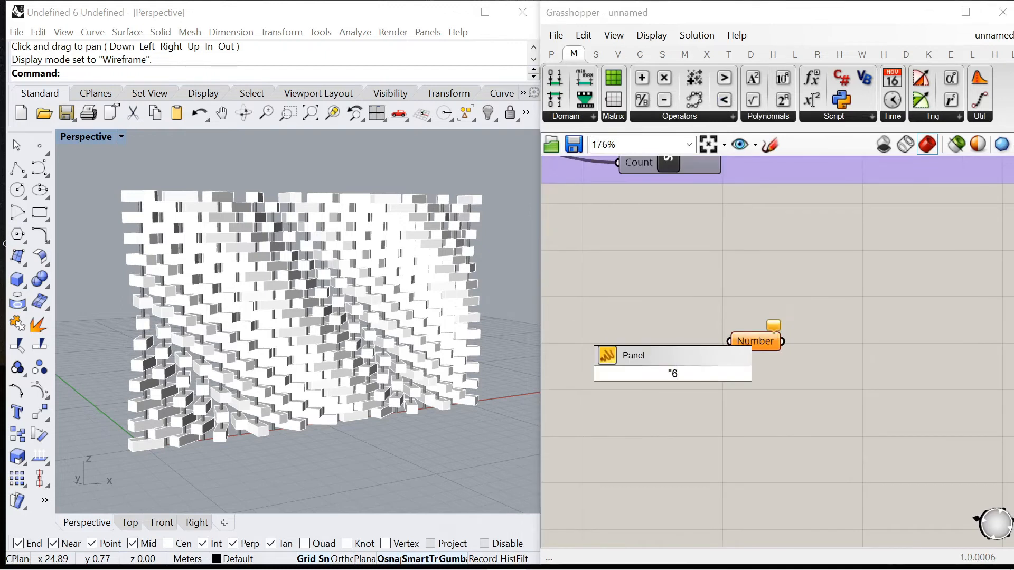
key(Return)
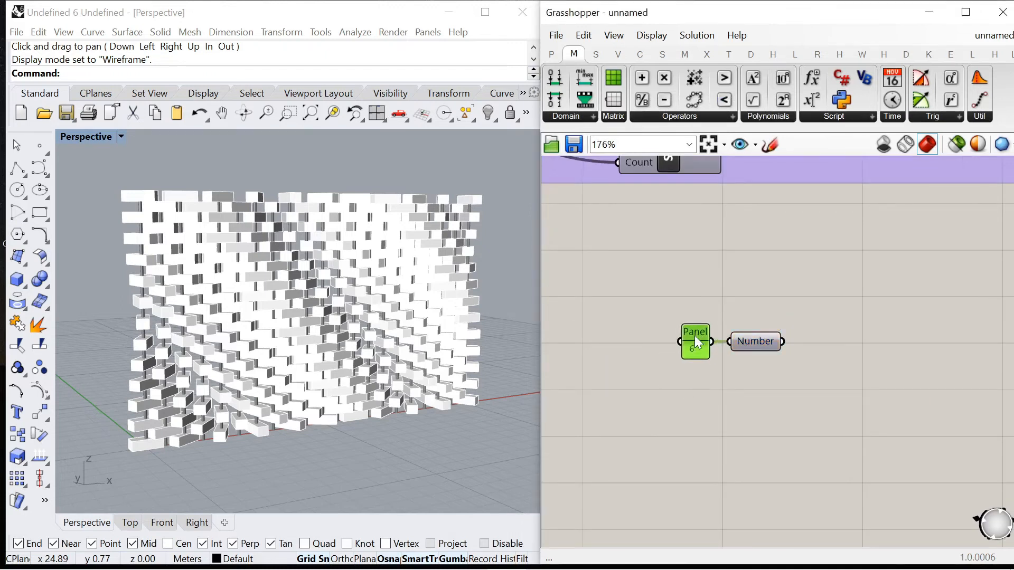
Step: Add a Data Recorder after the Number parameter and connect the number to its input
text(dara)
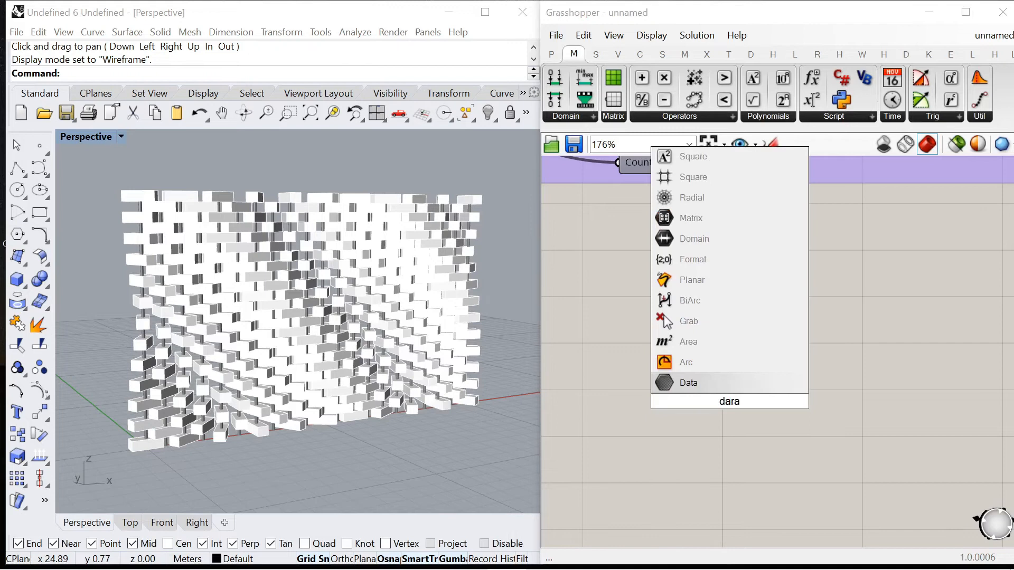
text(cor)
key(Return)
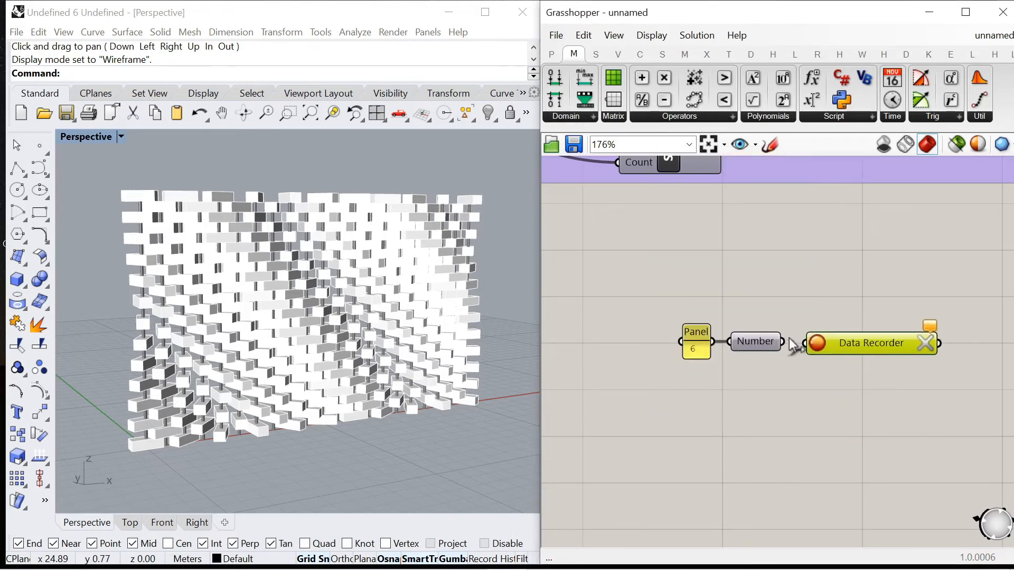
Step: Add a 1-second Timer below the Data Recorder, attach it to the recorder and leave it disabled
double_click(731, 449)
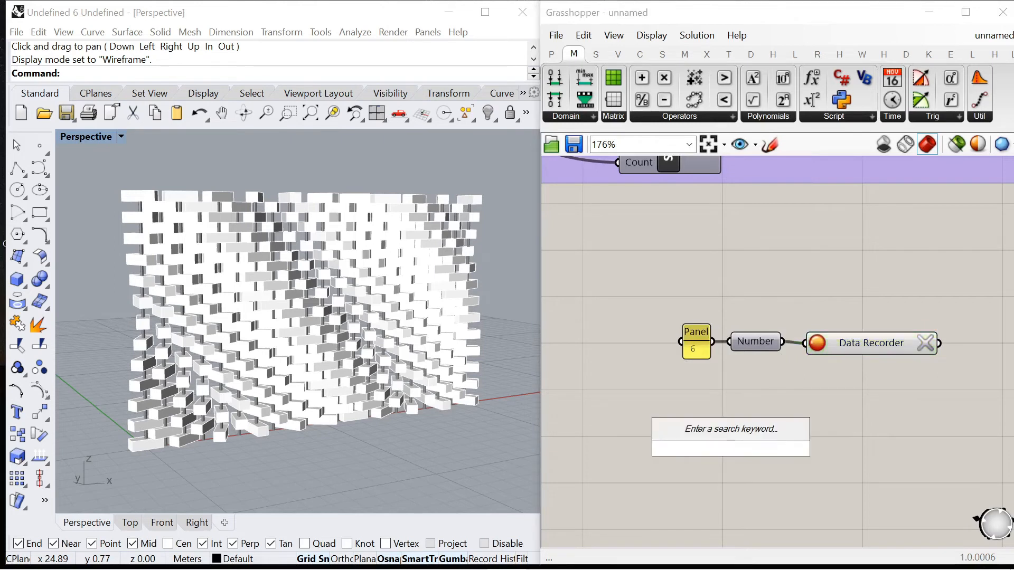
text(tim)
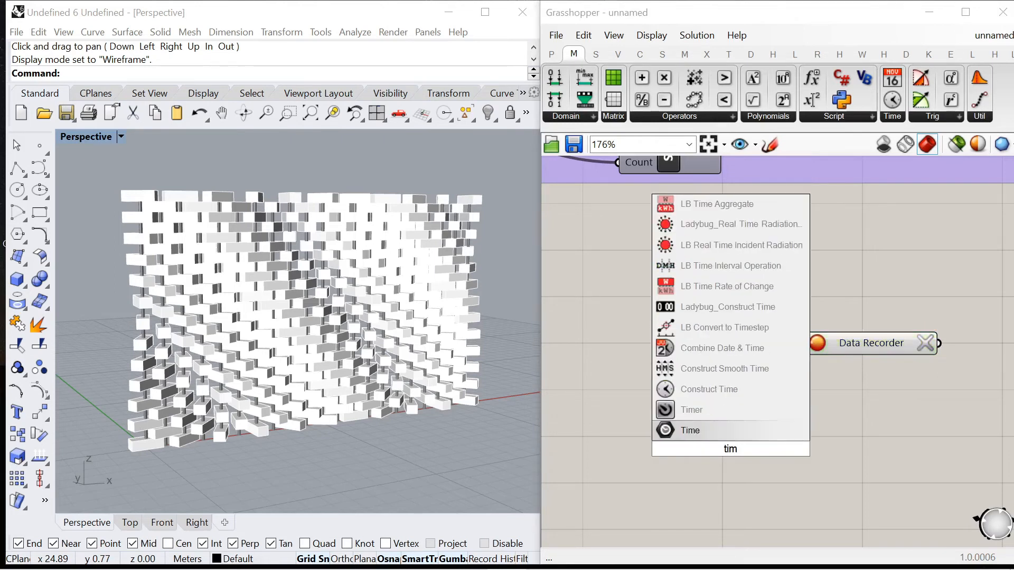
click(737, 413)
drag(775, 449, 880, 349)
click(836, 412)
double_click(759, 446)
Step: Add a Mass Addition component and connect the Data Recorder's output to its Input
scroll(670, 382, down, 3)
scroll(746, 429, up, 3)
drag(607, 301, 711, 341)
scroll(724, 272, down, 3)
scroll(860, 319, up, 4)
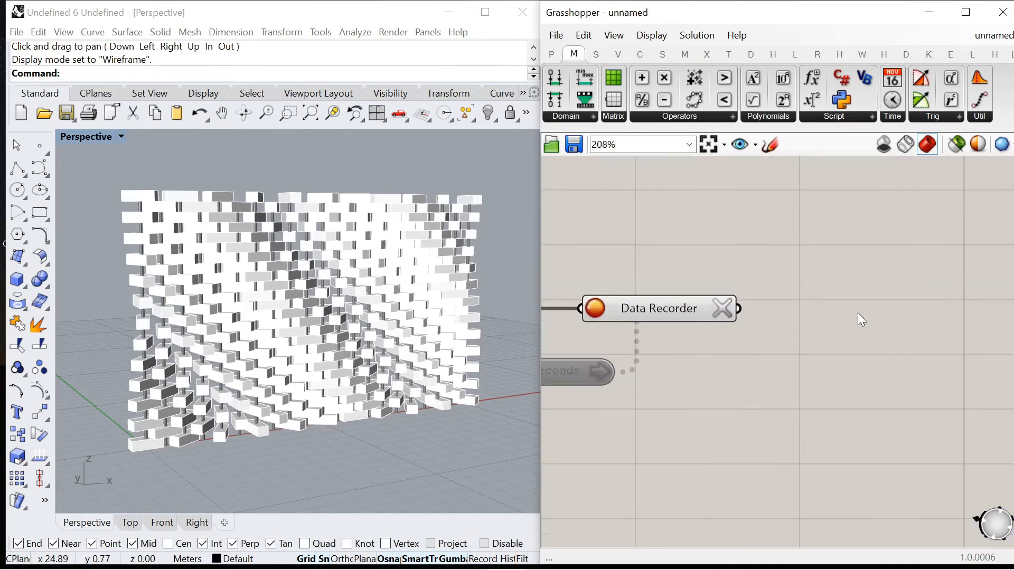
double_click(858, 314)
text(mass)
click(816, 290)
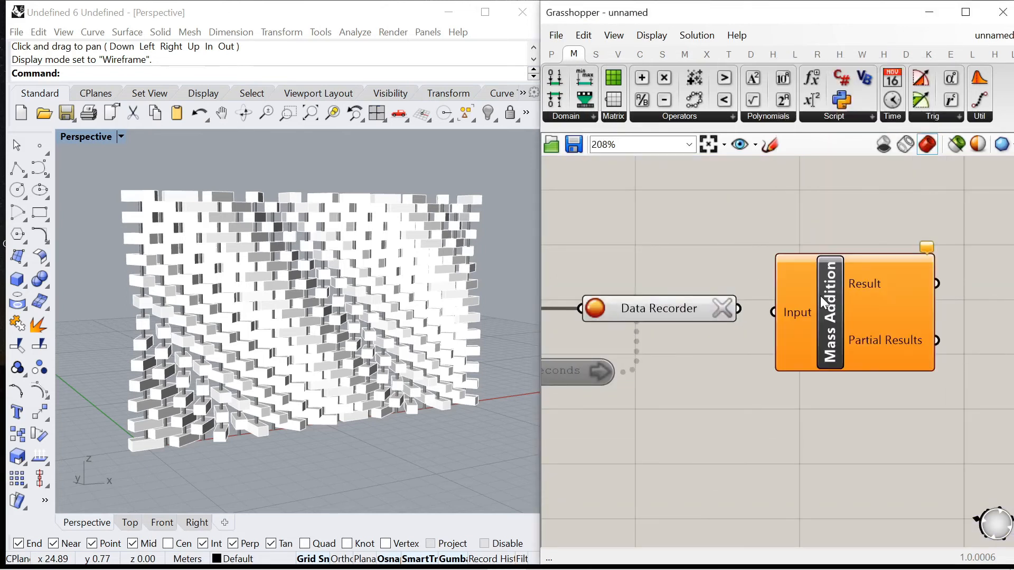
drag(739, 308, 773, 312)
scroll(854, 319, down, 3)
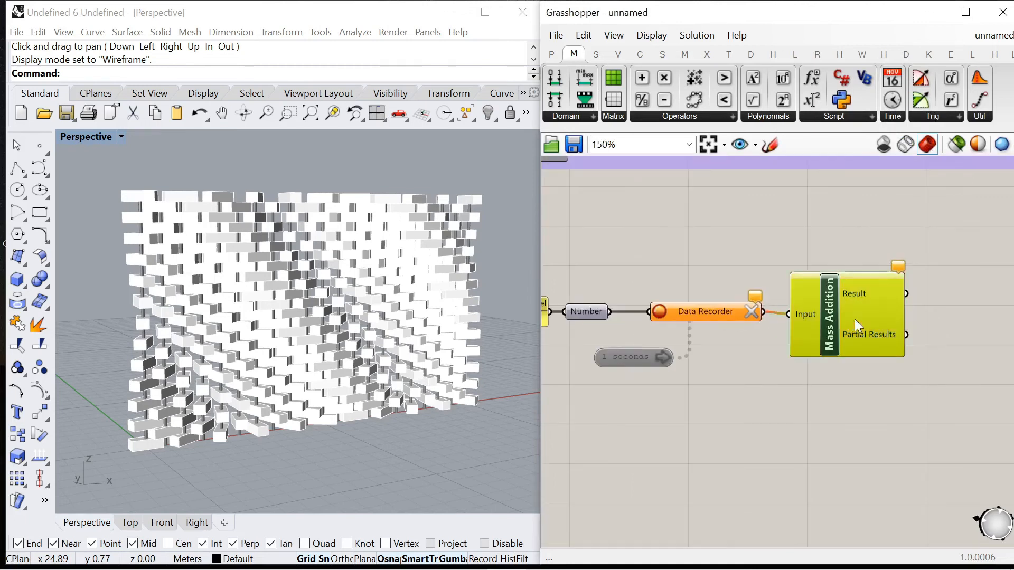
Step: Add a Panel beside Mass Addition and connect the Result output to it
scroll(863, 290, down, 2)
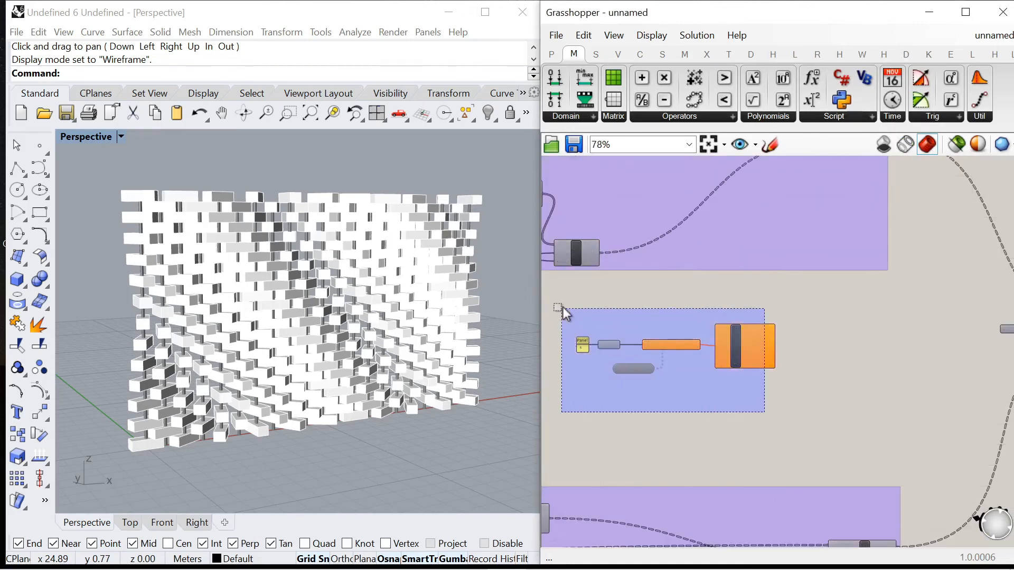
drag(563, 308, 564, 309)
scroll(710, 357, up, 2)
double_click(721, 361)
text(pene)
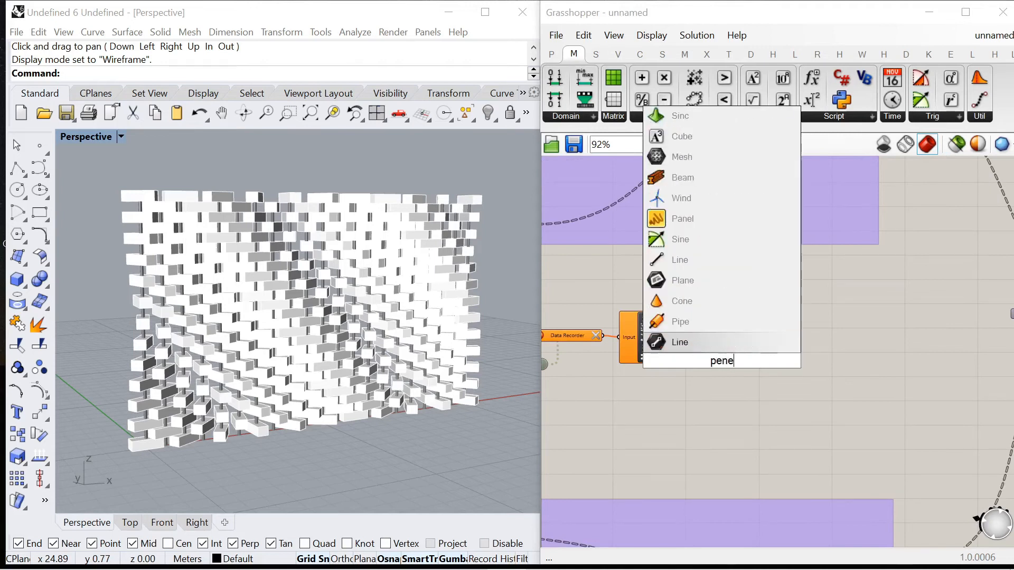
text(l)
key(Return)
scroll(701, 343, up, 5)
drag(679, 277, 657, 374)
click(745, 394)
drag(746, 394, 824, 390)
Step: Add an Addition component above and beyond the Mass Addition result Panel
scroll(814, 388, down, 5)
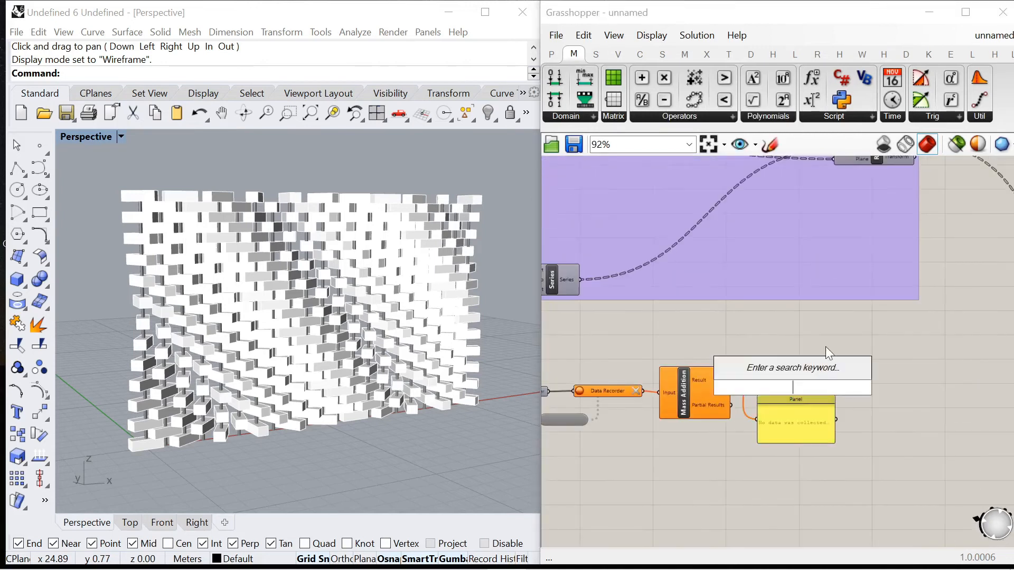
scroll(885, 399, down, 5)
scroll(763, 370, up, 3)
click(769, 395)
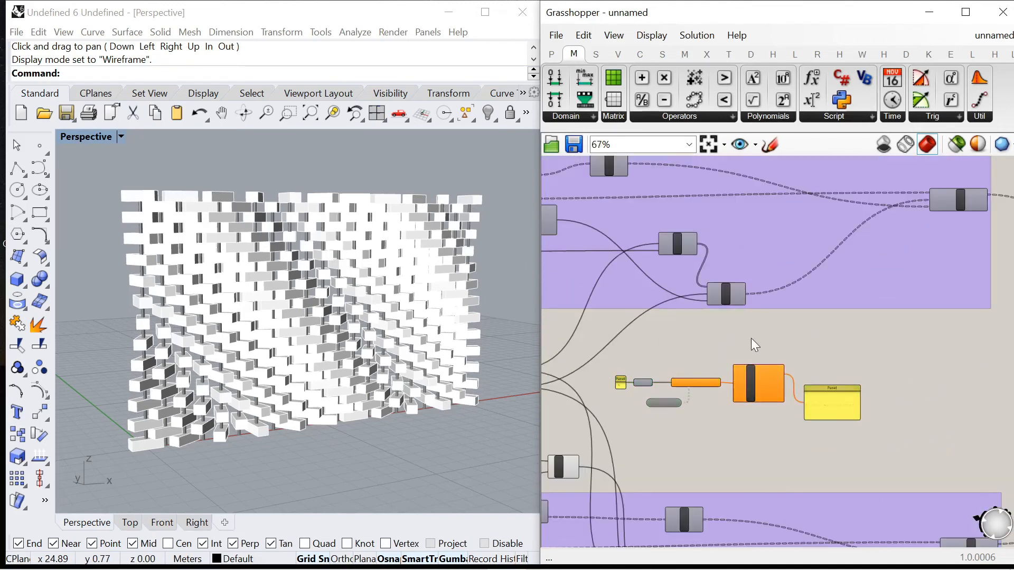
scroll(829, 350, up, 1)
double_click(829, 349)
text(addito)
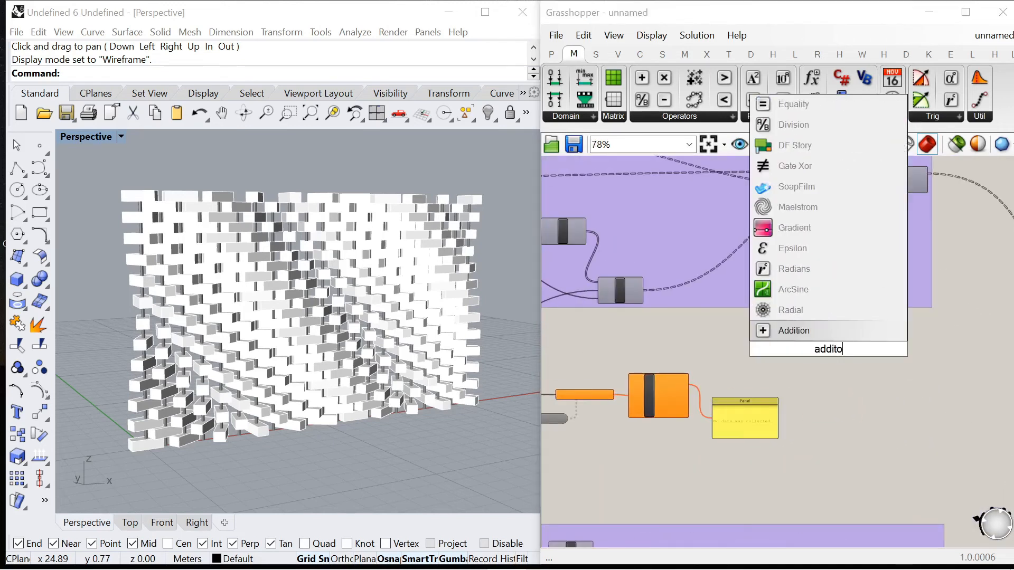
click(766, 331)
scroll(702, 299, up, 3)
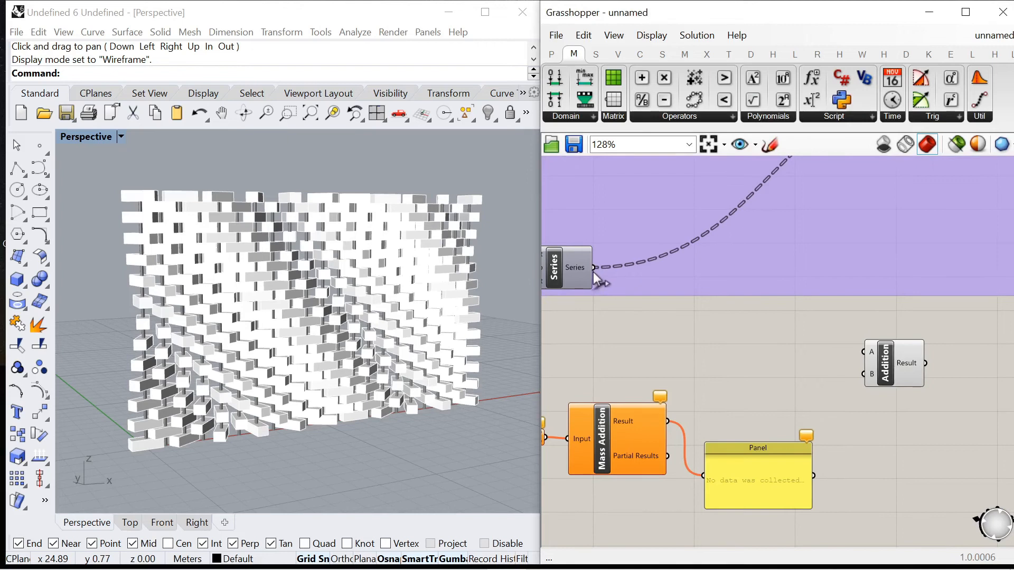
Step: Connect the upper group's Series to Addition's A, Mass Addition's Result to B, and the sum to the upper Rotate's Angle
scroll(679, 429, down, 1)
right_drag(880, 340, 794, 404)
right_drag(790, 456, 774, 409)
scroll(772, 300, down, 3)
scroll(771, 299, up, 3)
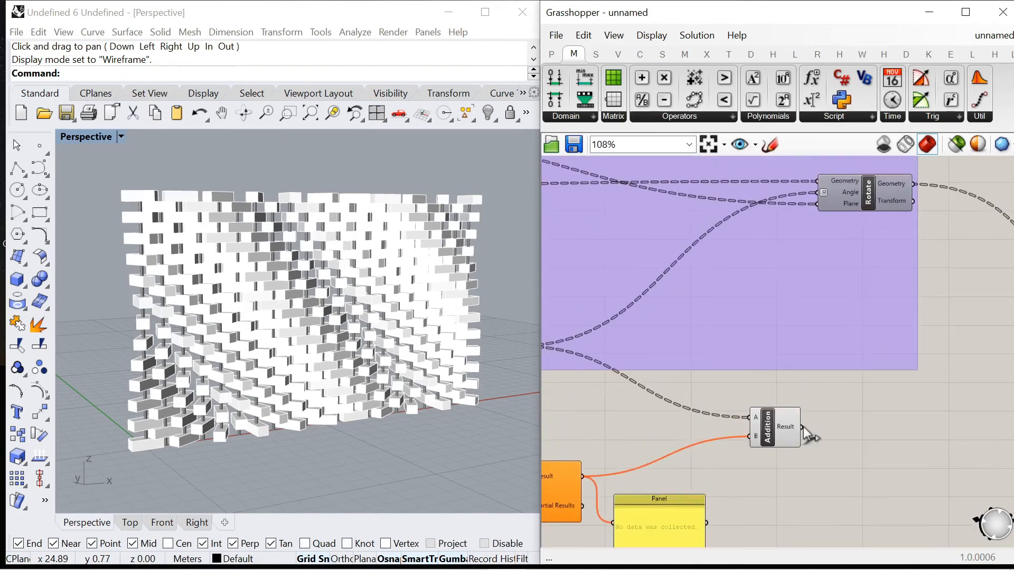
scroll(758, 283, down, 1)
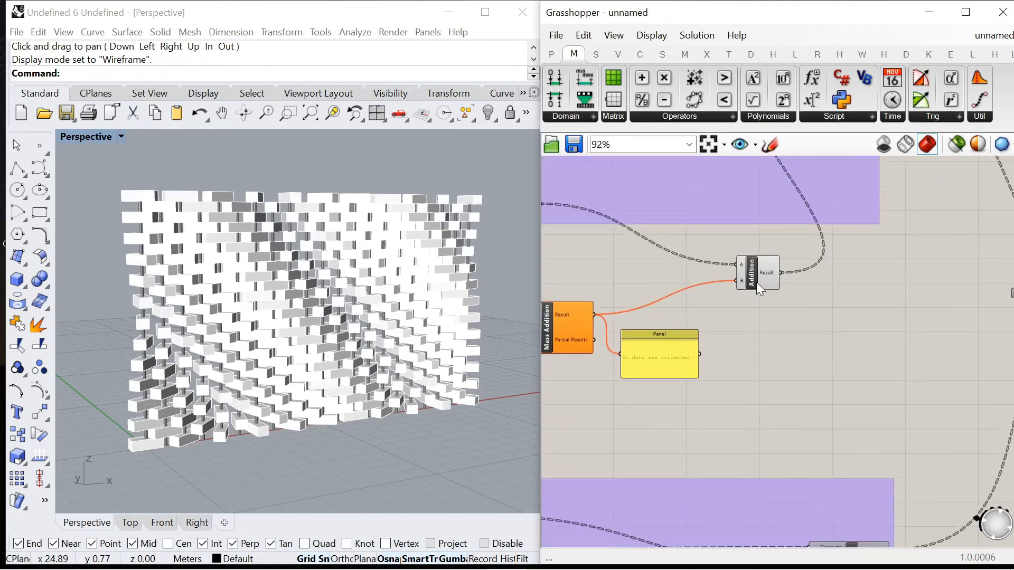
Step: Duplicate the Addition component above the lower group and move the result Panel between the two Additions
alt+drag(753, 277, 749, 424)
right_drag(671, 345, 728, 325)
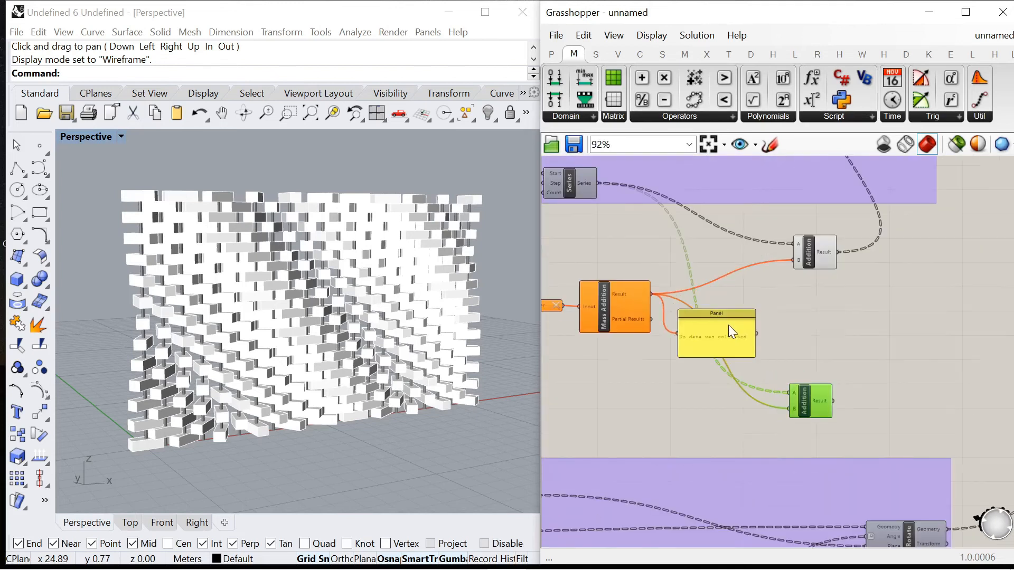
drag(728, 324, 797, 302)
scroll(747, 382, down, 4)
scroll(630, 227, up, 3)
scroll(665, 212, up, 1)
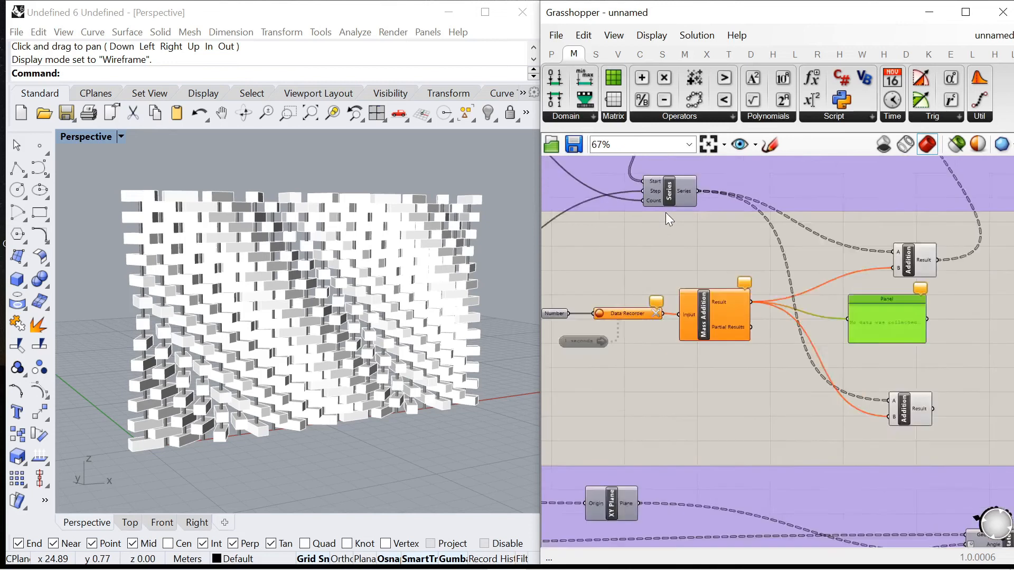
Step: Connect the lower group's Series to the copied Addition's B input and its Result to the lower Rotate's Angle
scroll(666, 212, down, 2)
scroll(683, 410, up, 3)
scroll(674, 449, down, 2)
scroll(663, 486, up, 2)
drag(660, 498, 812, 508)
drag(747, 355, 733, 377)
right_drag(749, 185, 756, 264)
click(756, 264)
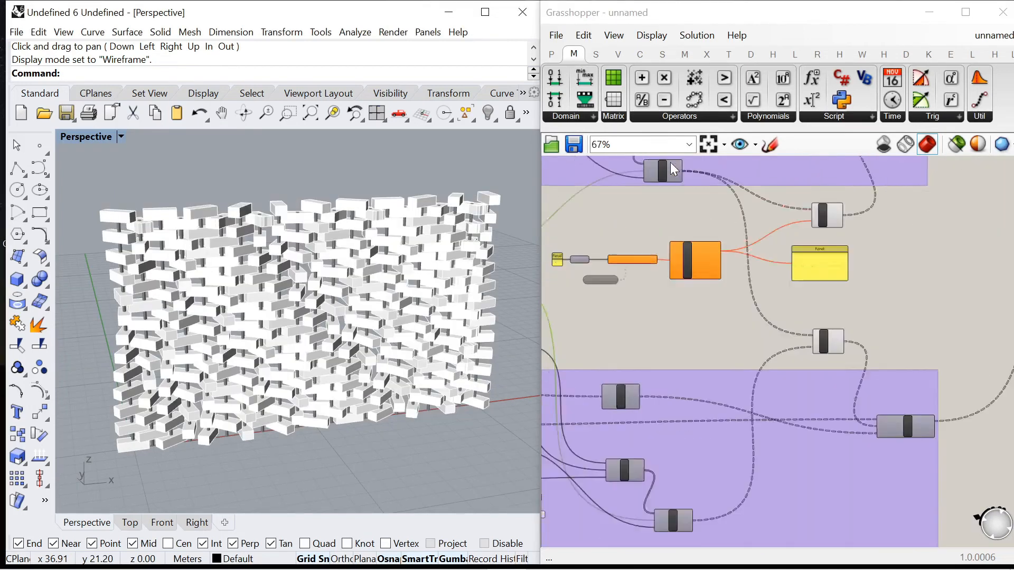
Step: Replace the upper Series on the lower Addition's A input with Mass Addition's Result
scroll(670, 163, up, 2)
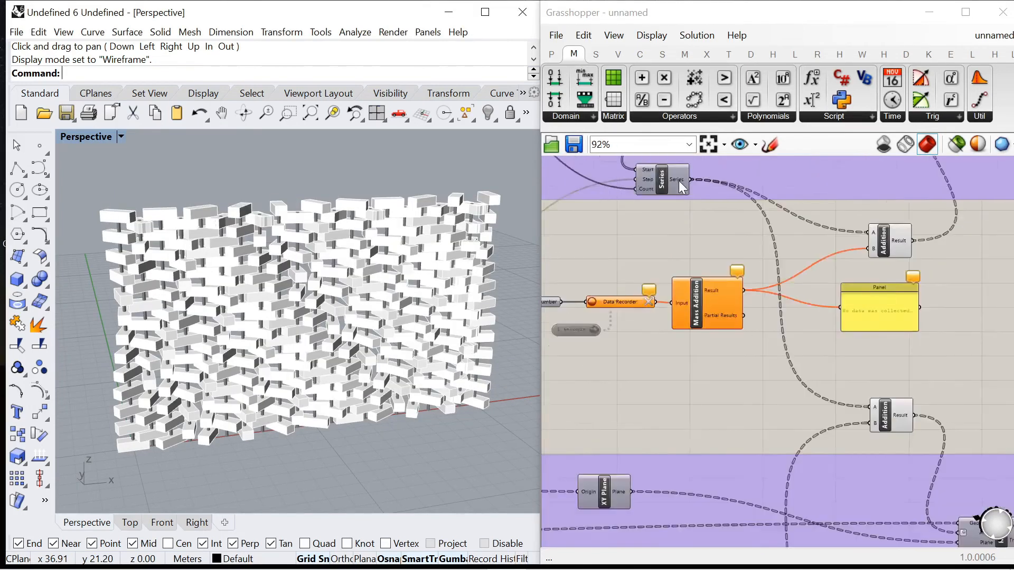
right_drag(761, 317, 728, 265)
drag(711, 240, 834, 356)
mouse_move(159, 420)
right_down()
mouse_move(163, 390)
mouse_move(160, 402)
right_up()
click(709, 340)
Step: Move the result Panel slightly closer to the Mass Addition component
scroll(754, 313, down, 2)
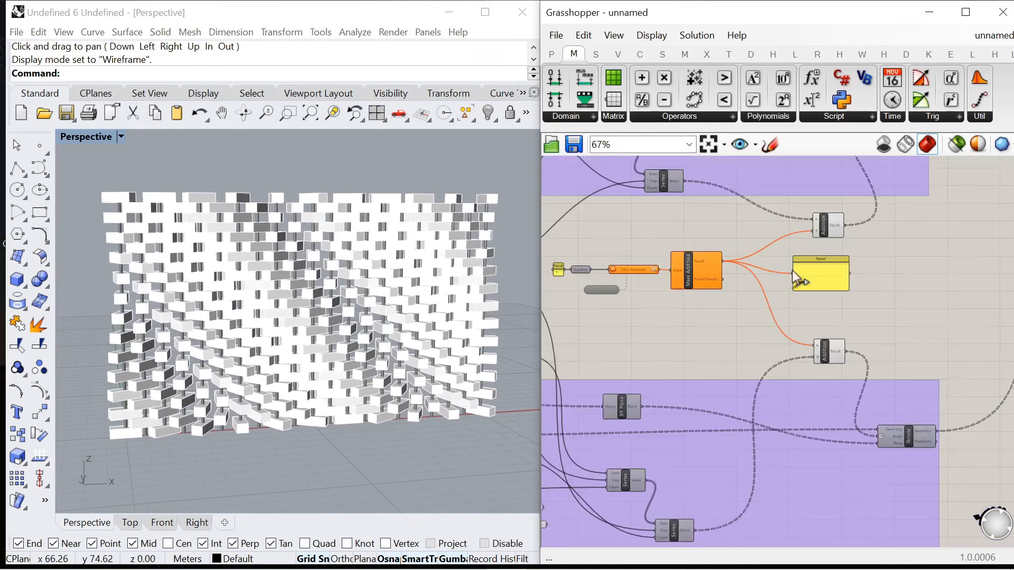
scroll(792, 269, up, 4)
drag(824, 258, 797, 243)
scroll(797, 248, down, 4)
scroll(611, 264, up, 4)
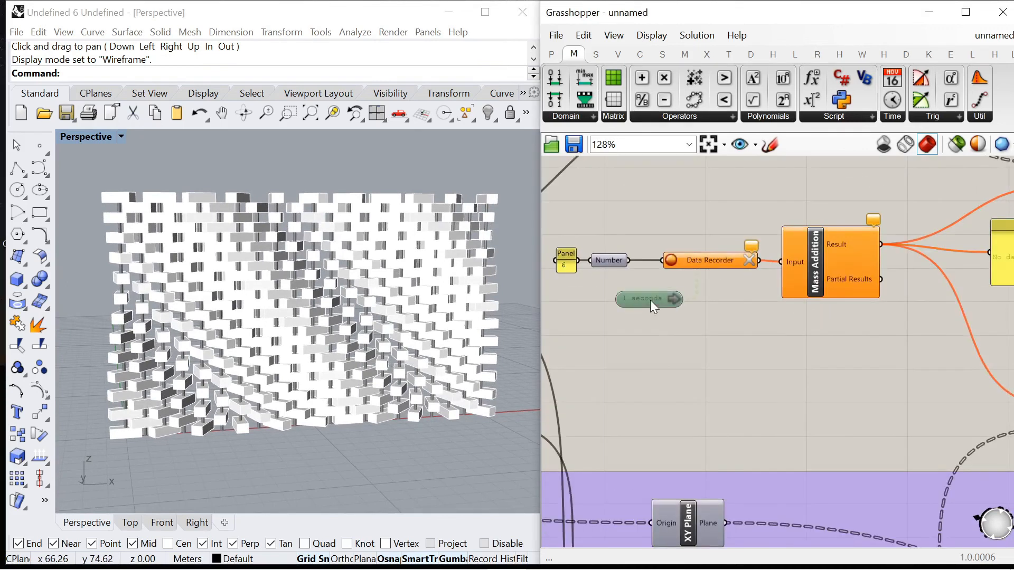
Step: Start the Timer attached to the Data Recorder and set its interval to 50 ms
double_click(652, 303)
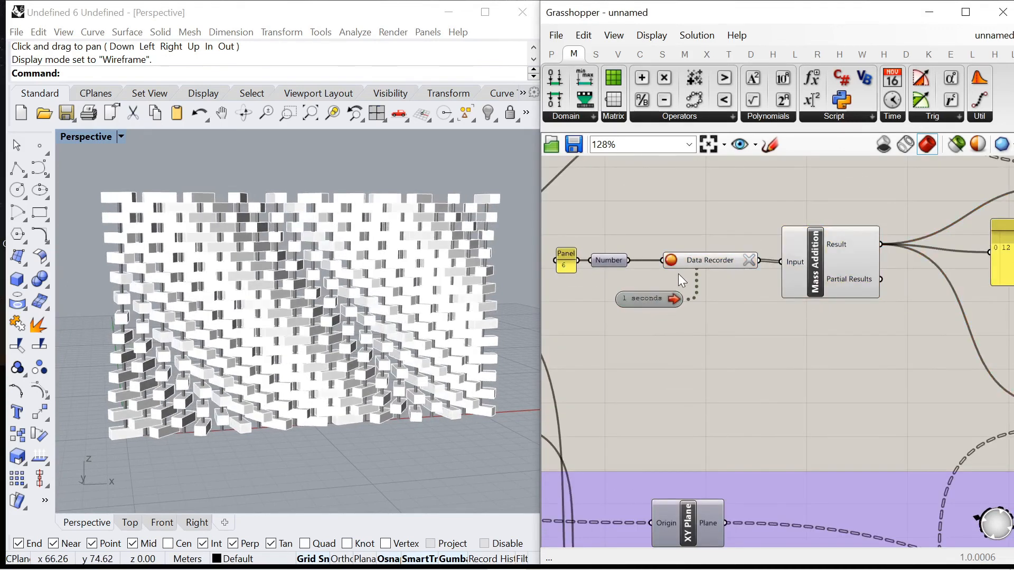
scroll(776, 301, down, 1)
right_drag(184, 365, 243, 377)
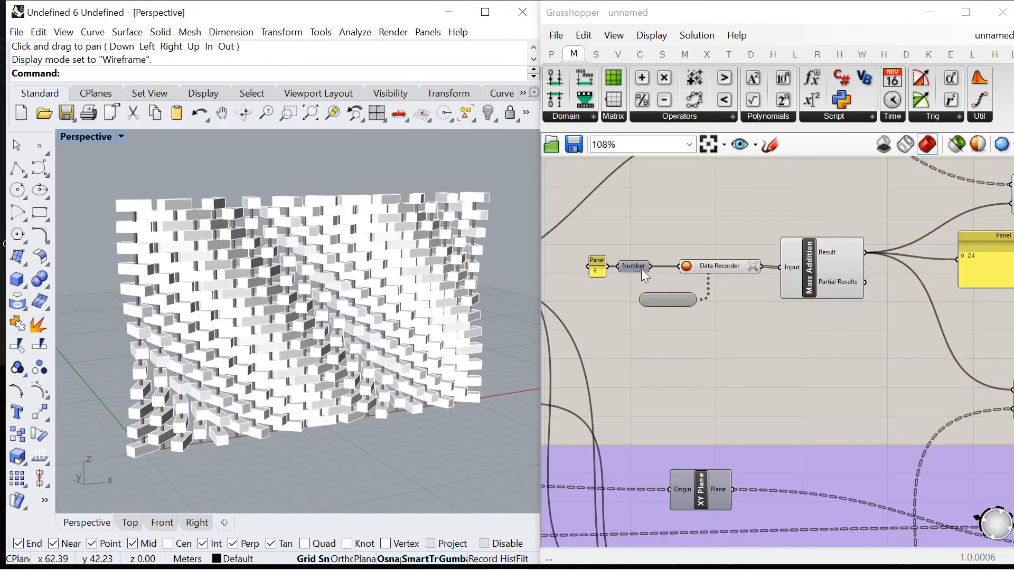
scroll(647, 278, up, 4)
right_click(688, 328)
mouse_move(750, 389)
click(857, 398)
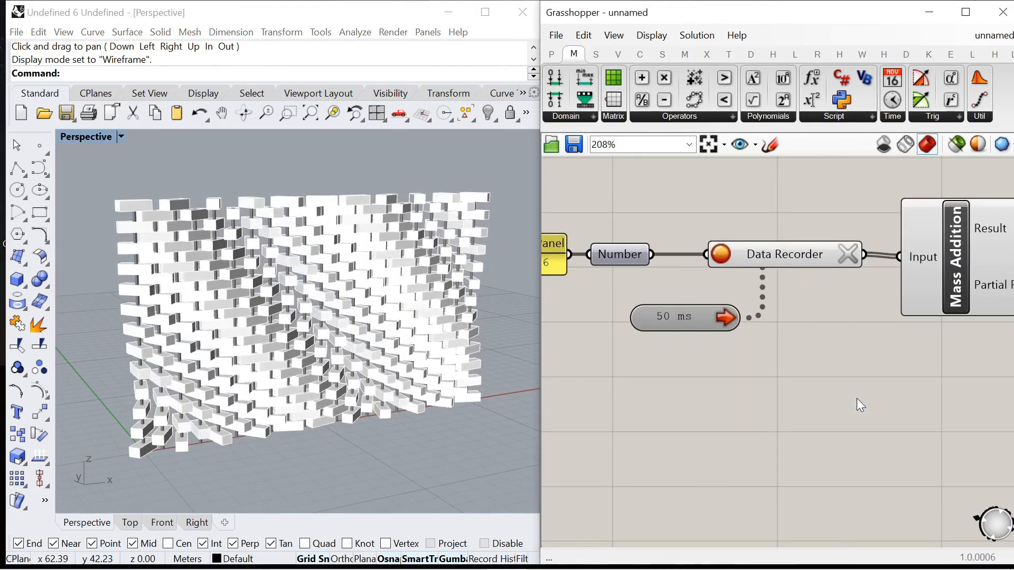
Step: Clear the Data Recorder's stored values, toggle its recording and view the animated brick wall from another angle
click(848, 254)
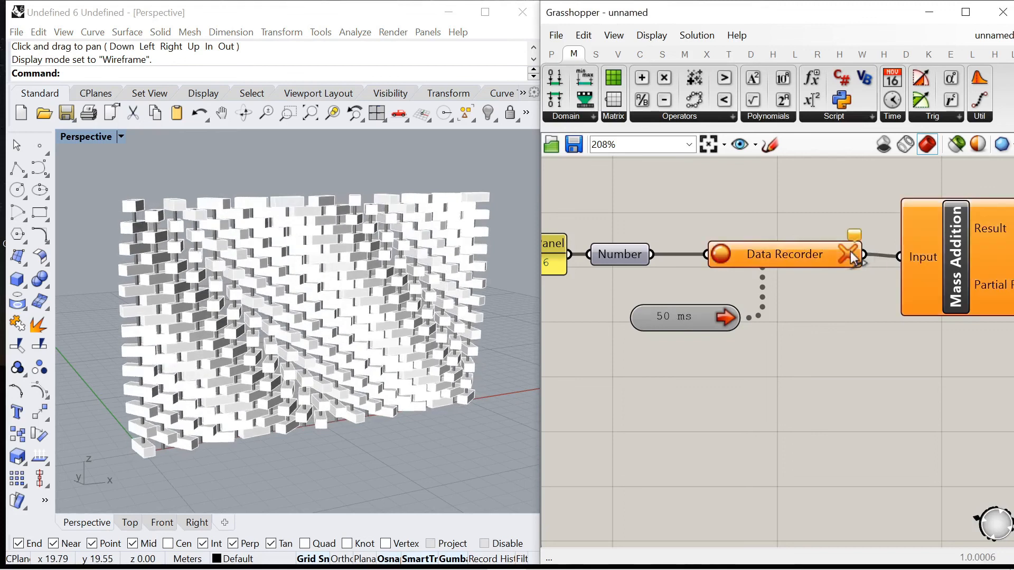
click(855, 256)
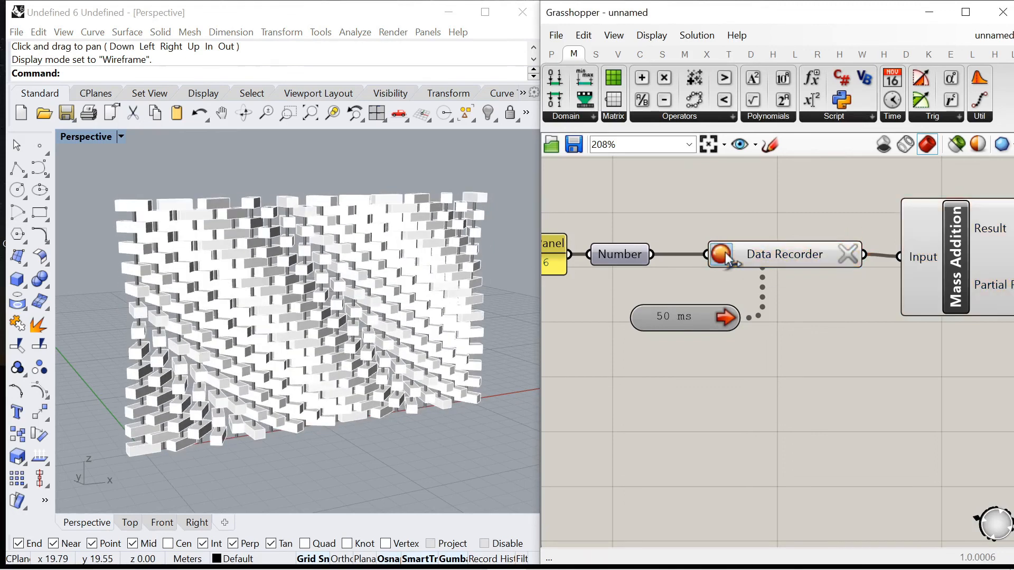
click(723, 253)
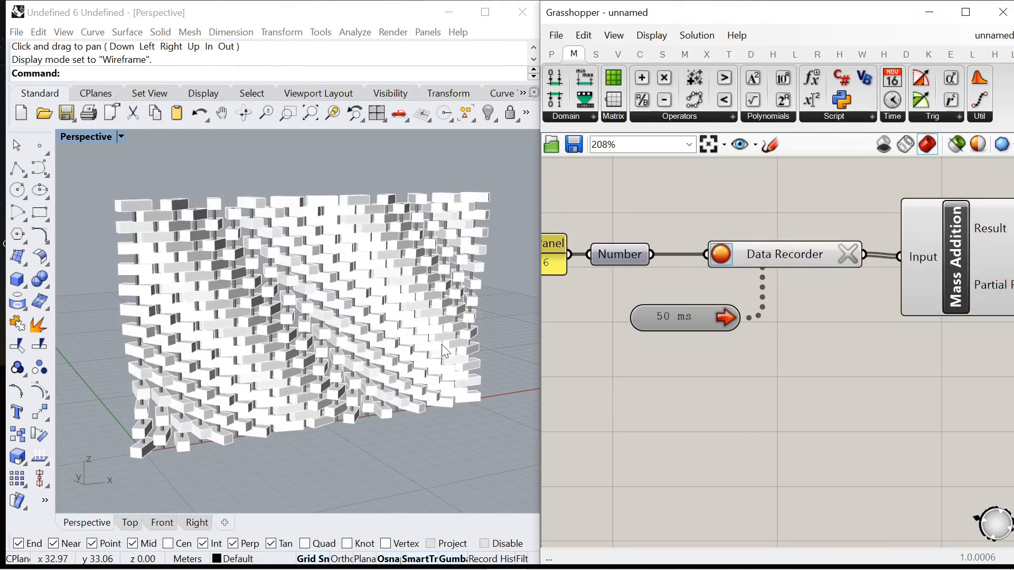
right_drag(477, 346, 381, 342)
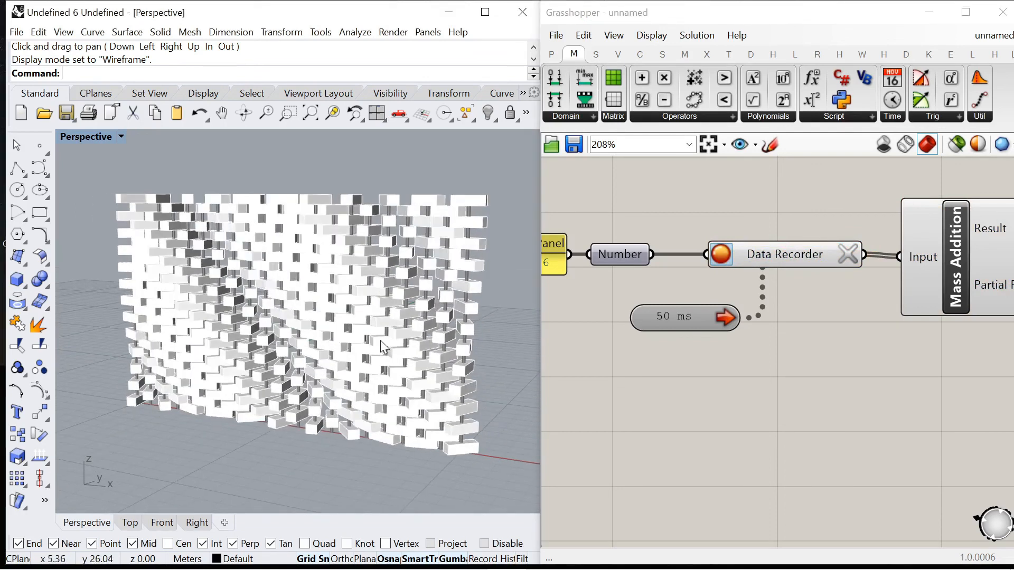